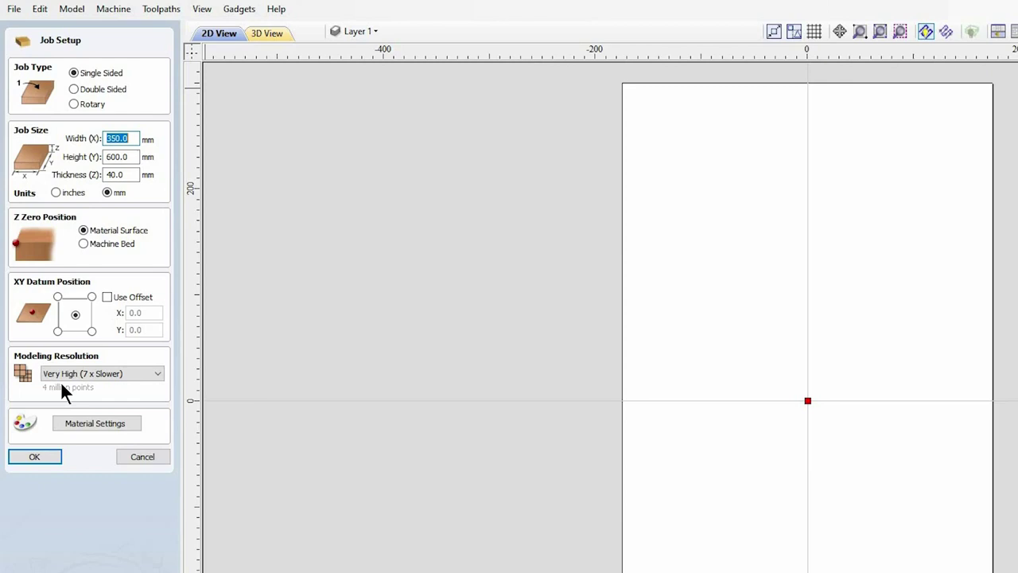
Step: Accept the job setup and draw a 300 × 550 mm rectangle with 50 mm external radiused corners, centred on the origin
click(51, 459)
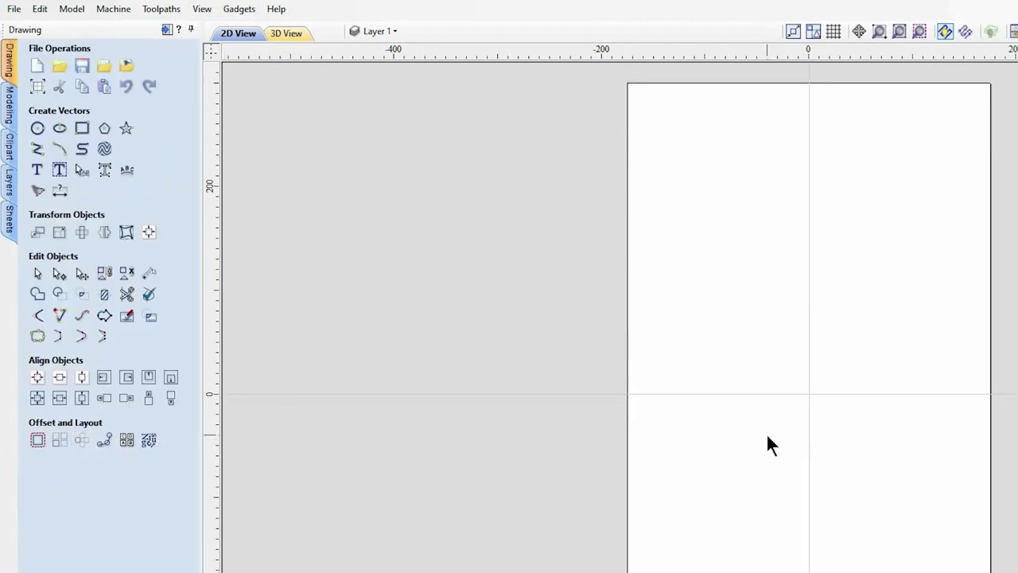
click(81, 128)
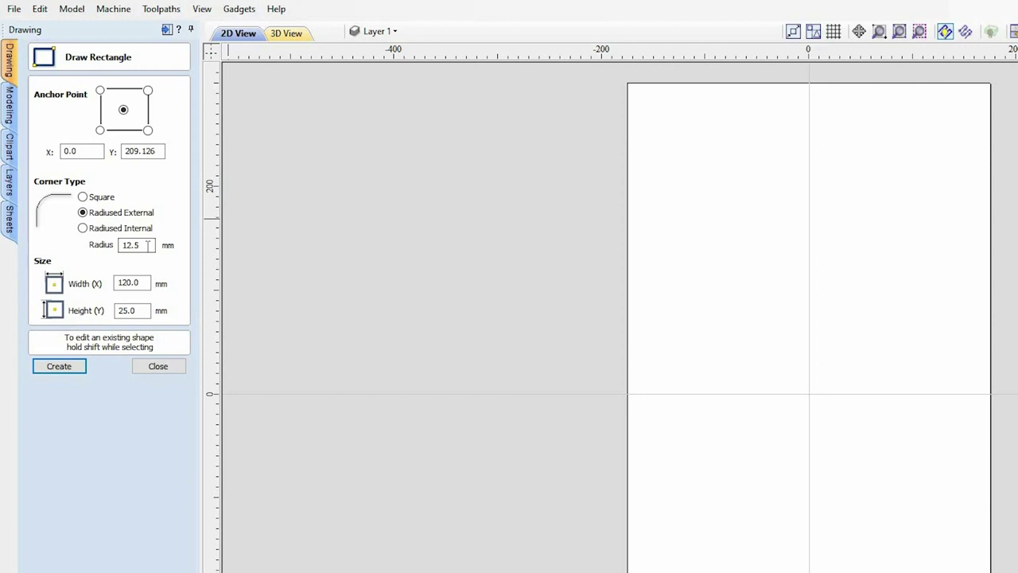
drag(139, 244, 108, 245)
text(50)
drag(148, 284, 103, 283)
text(300)
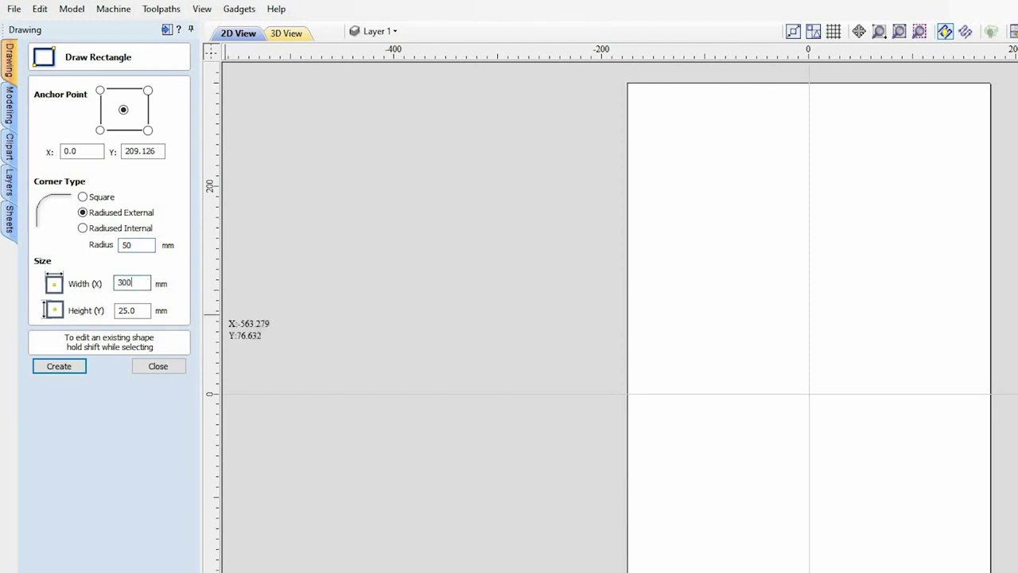
drag(143, 310, 104, 311)
text(550)
click(70, 366)
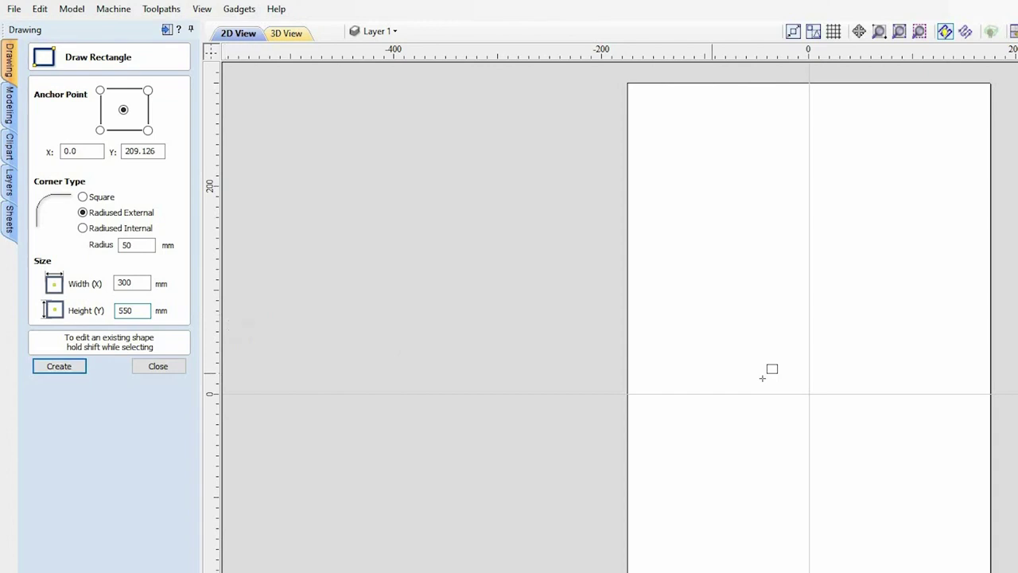
click(811, 393)
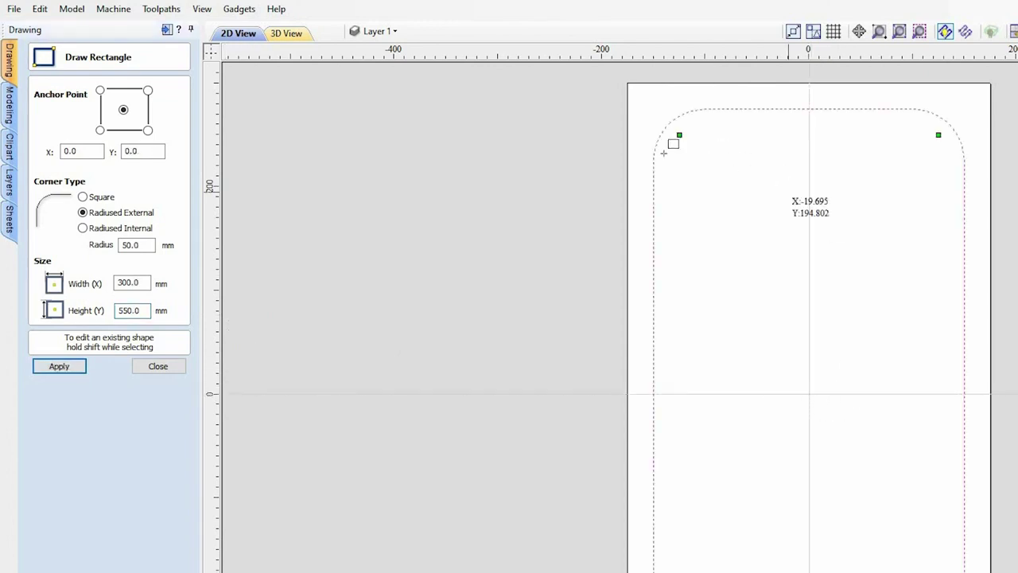
click(157, 367)
click(770, 266)
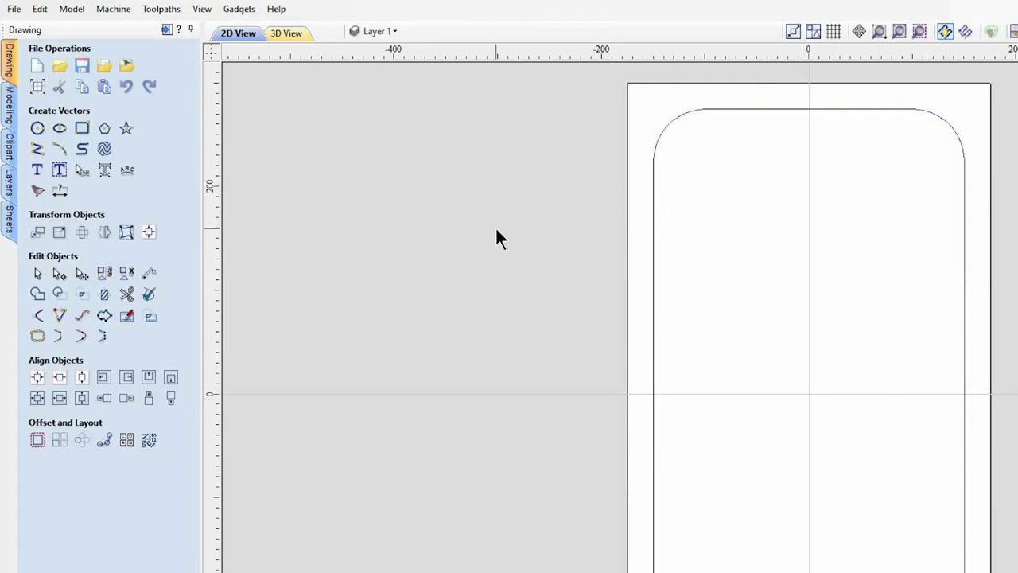
Step: Draw an inner rectangle 270 mm wide and 400 mm high with 25 mm radiused corners, centred on the origin
click(82, 128)
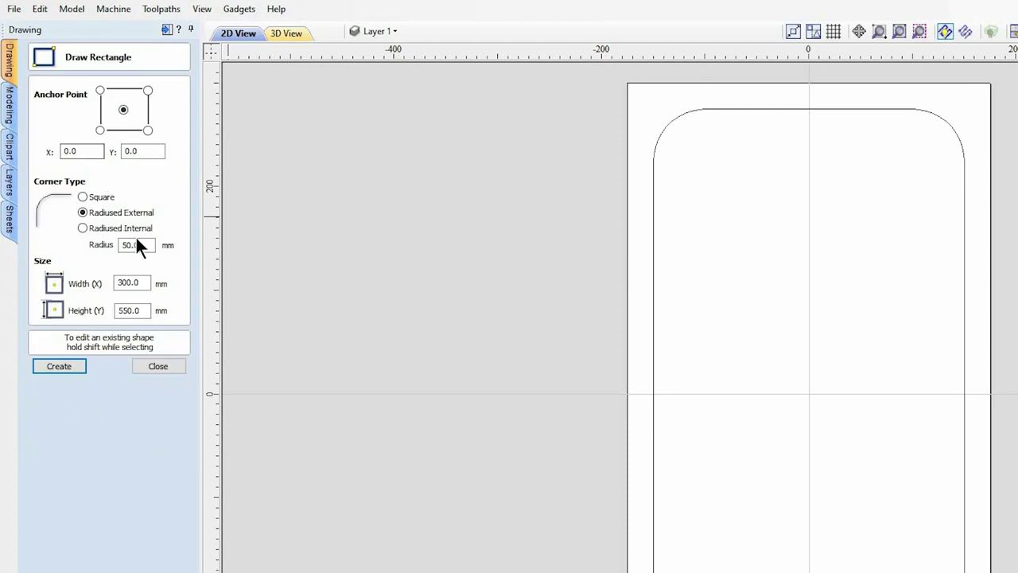
drag(143, 245, 115, 244)
text(25)
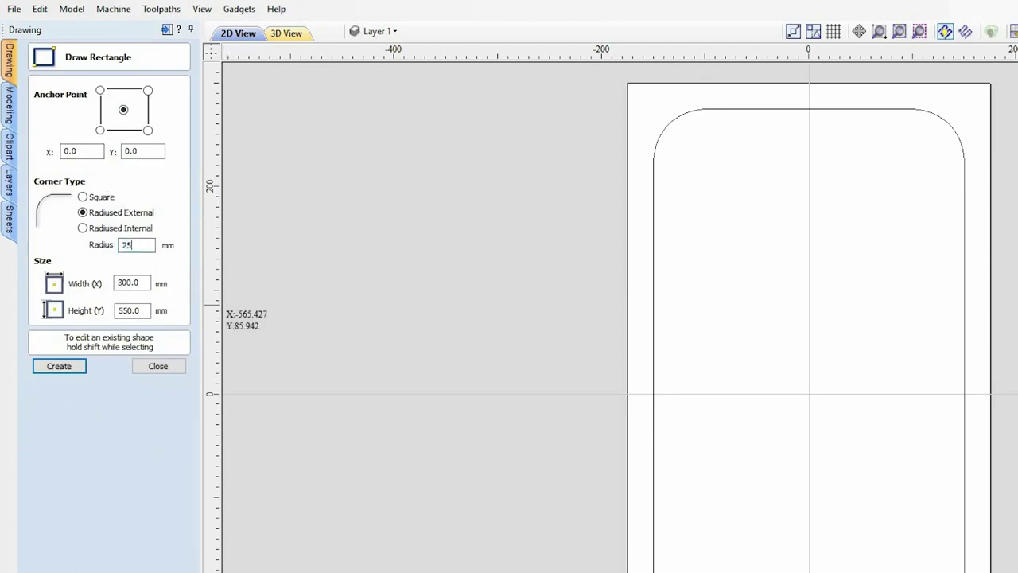
key(Tab)
text(270)
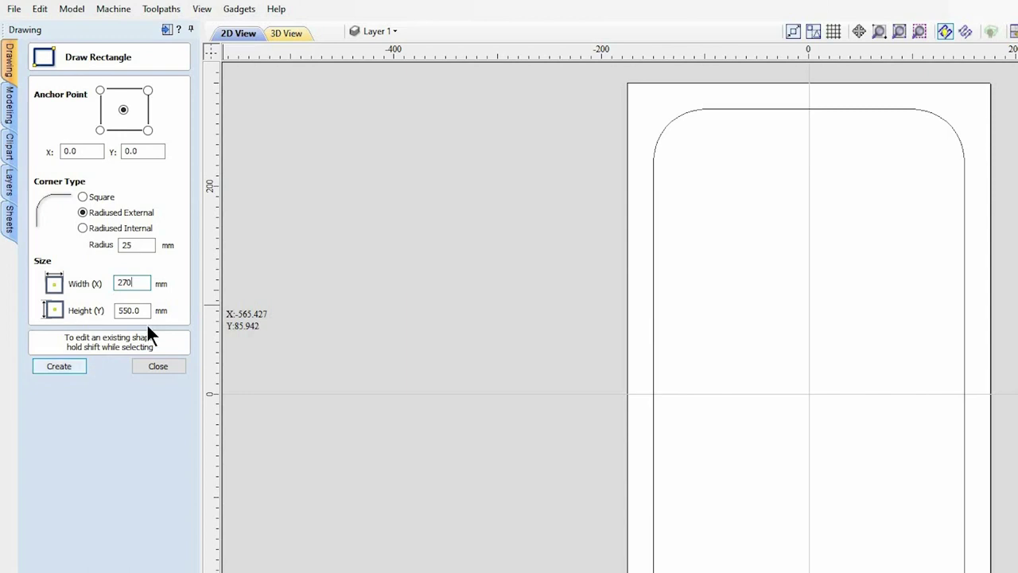
key(Tab)
text(400)
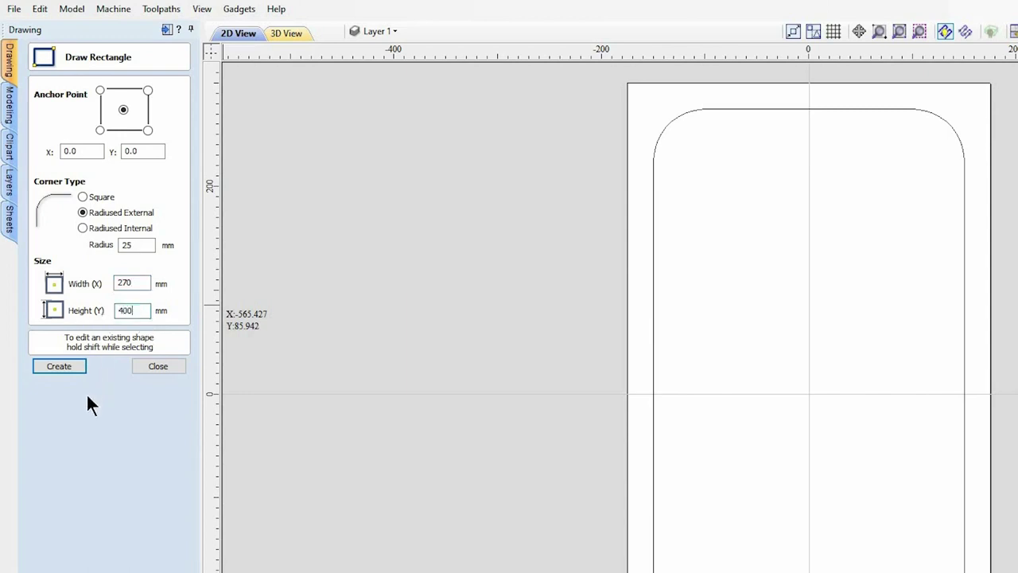
key(Return)
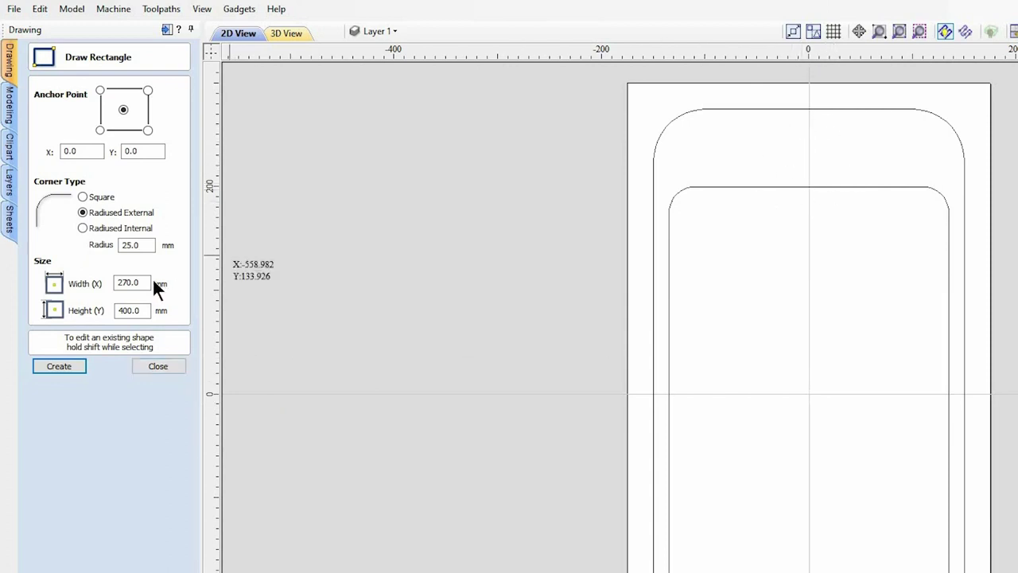
Step: Place a 120 × 25 mm rounded handle slot on the vertical centreline above the inner rectangle, at about Y 232 mm
click(109, 284)
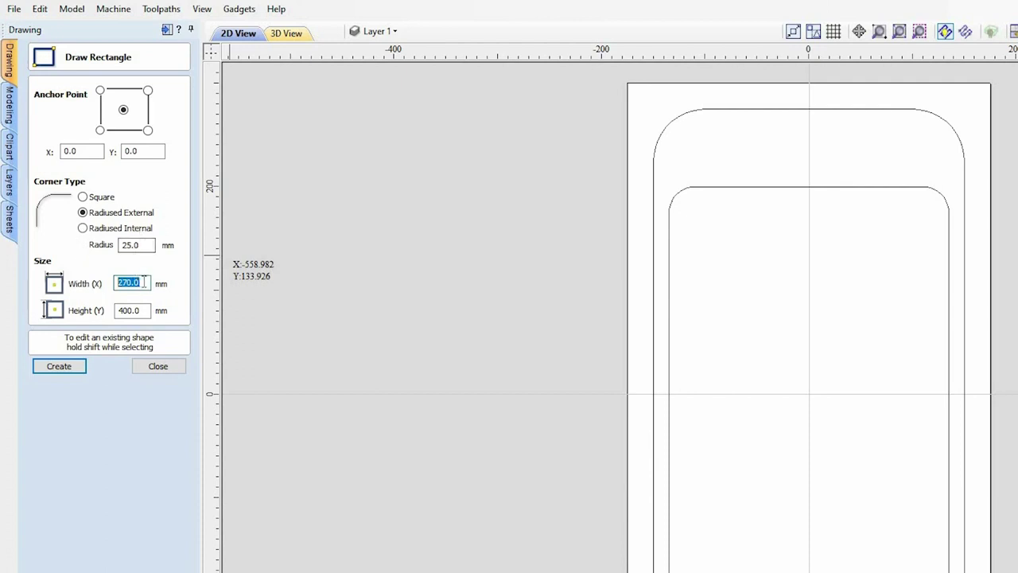
text(120)
key(Tab)
text(25)
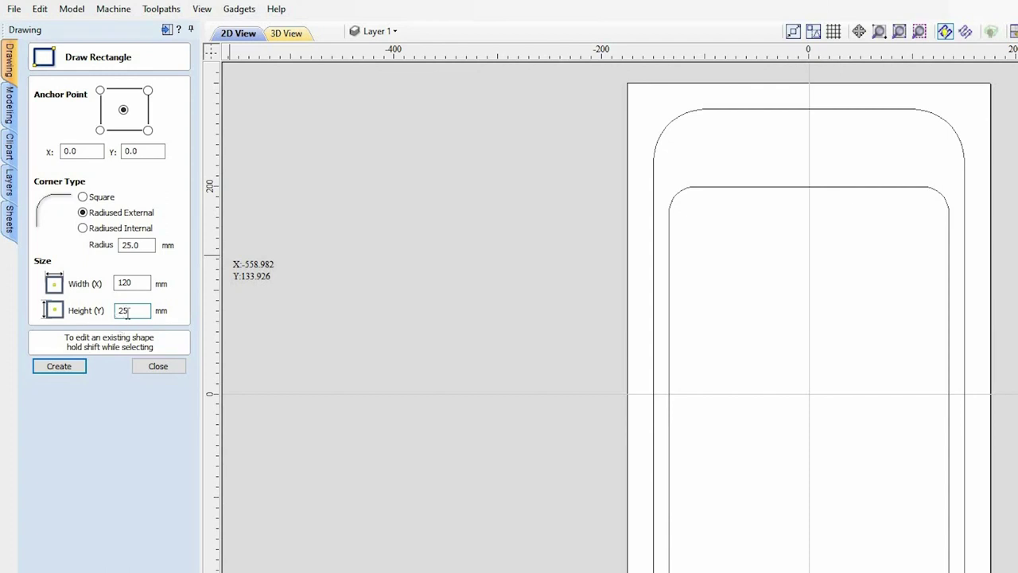
click(811, 152)
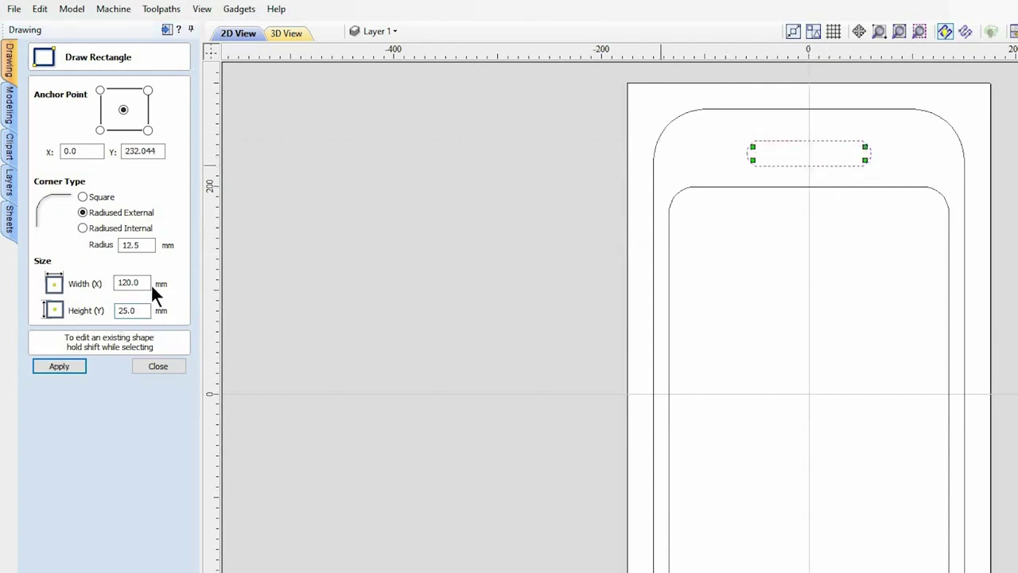
click(158, 366)
click(865, 178)
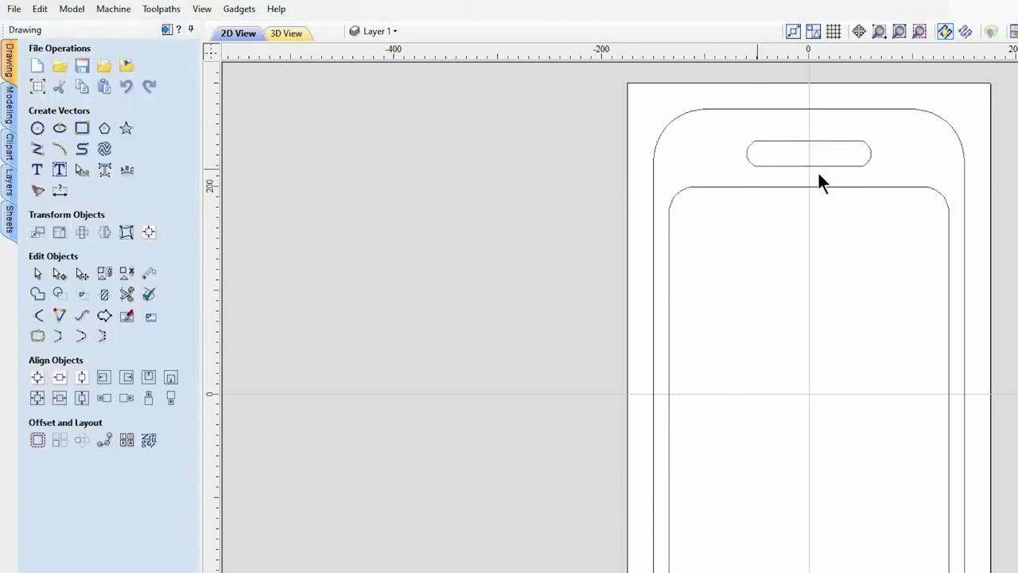
Step: Add a second 120 × 25 mm rounded slot as a spacer and align its bottom edge to the inner rectangle's top edge
click(81, 128)
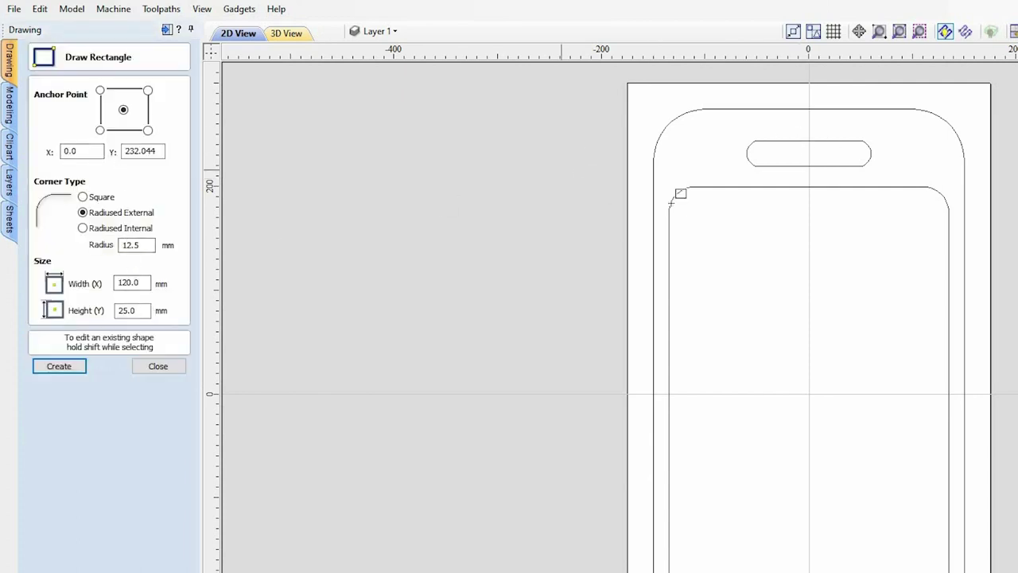
click(809, 178)
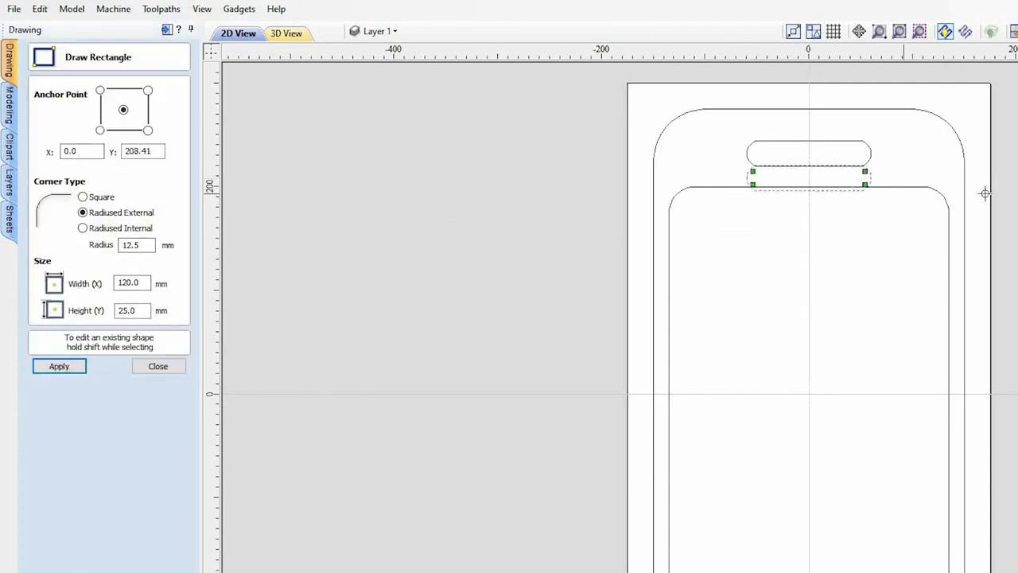
click(151, 366)
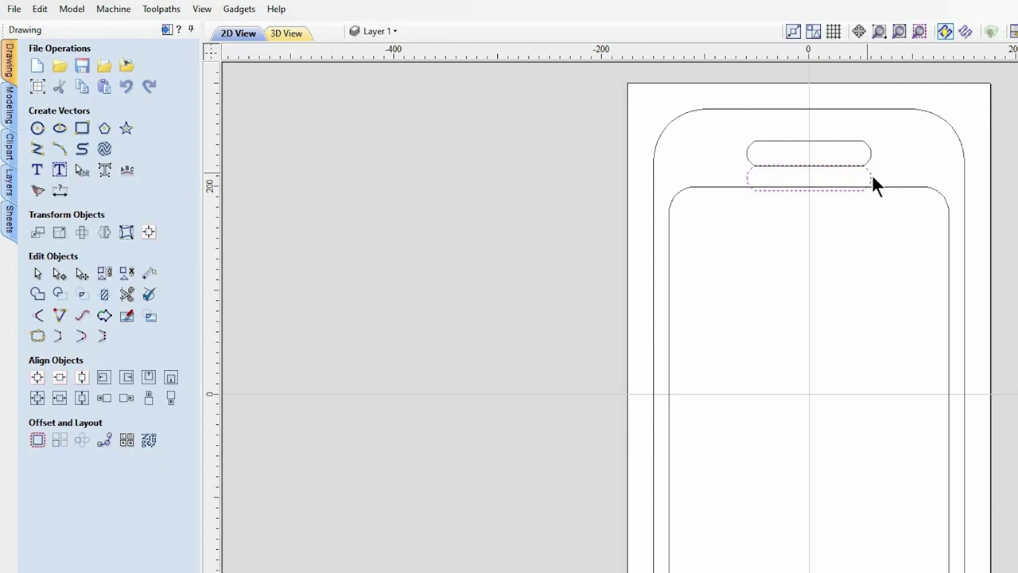
shift+click(876, 189)
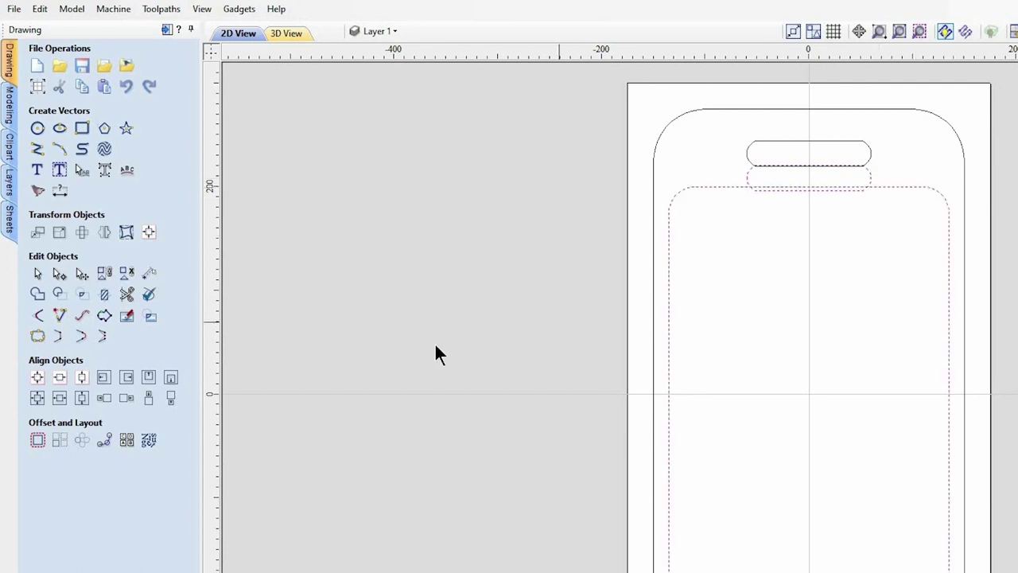
click(149, 401)
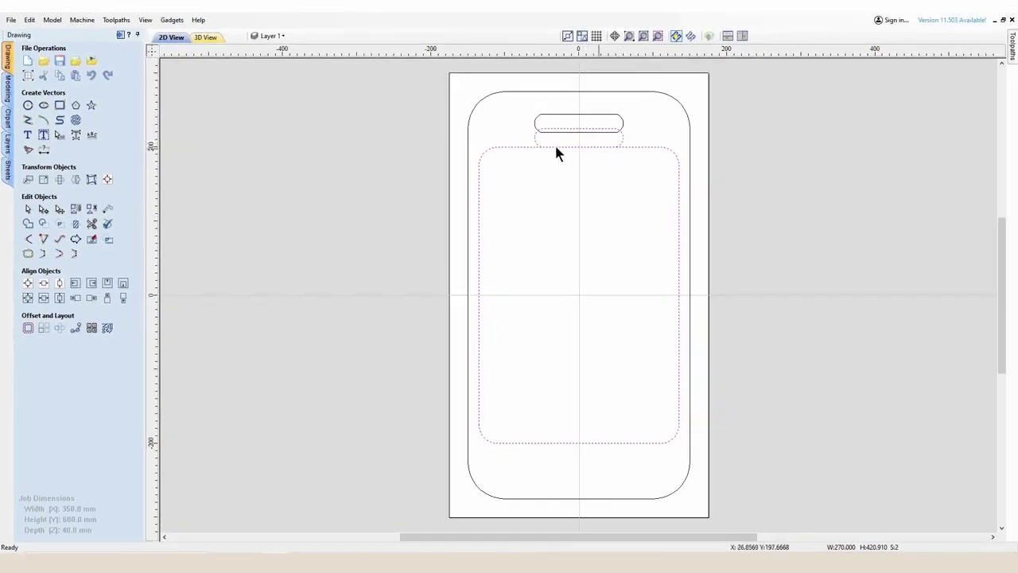
Step: Align the handle slot's bottom edge to the spacer slot's top edge, then delete the spacer
click(638, 122)
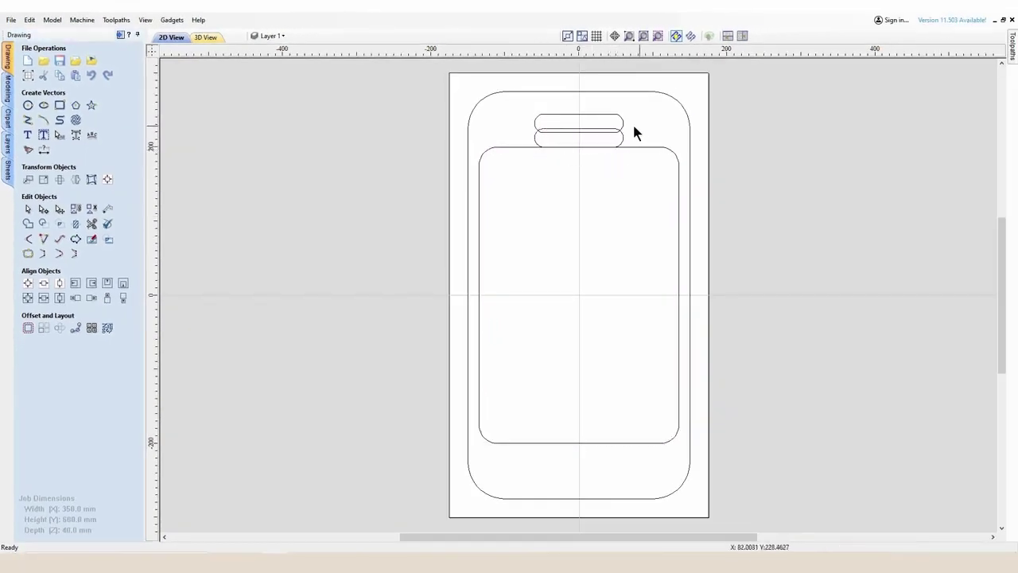
click(622, 123)
shift+click(620, 137)
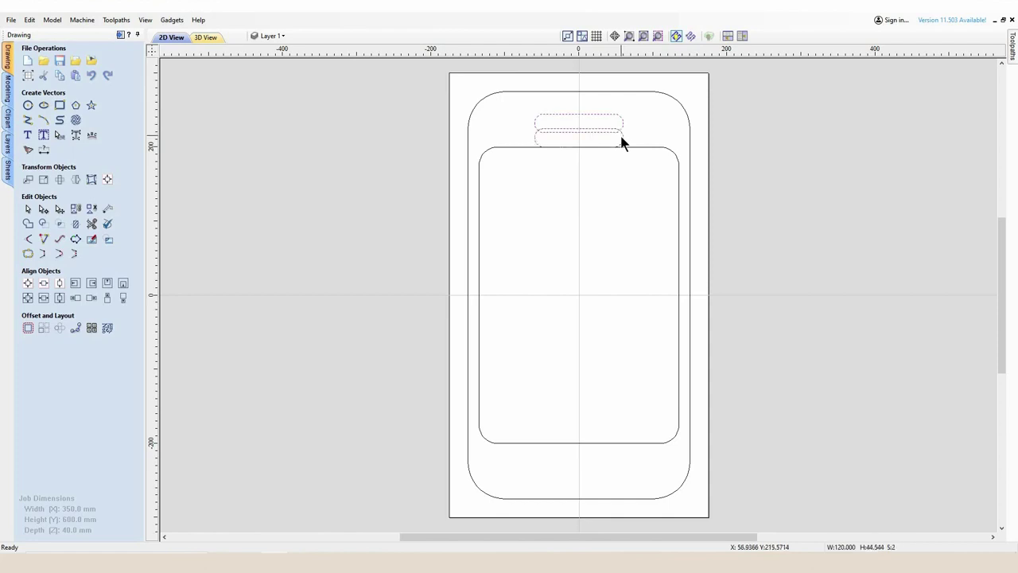
click(108, 298)
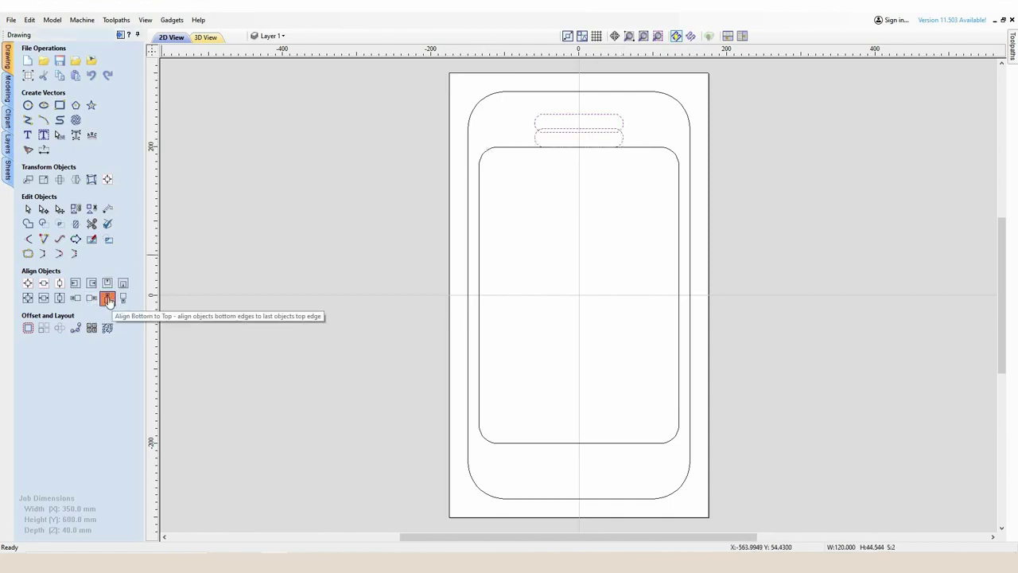
click(624, 133)
key(Delete)
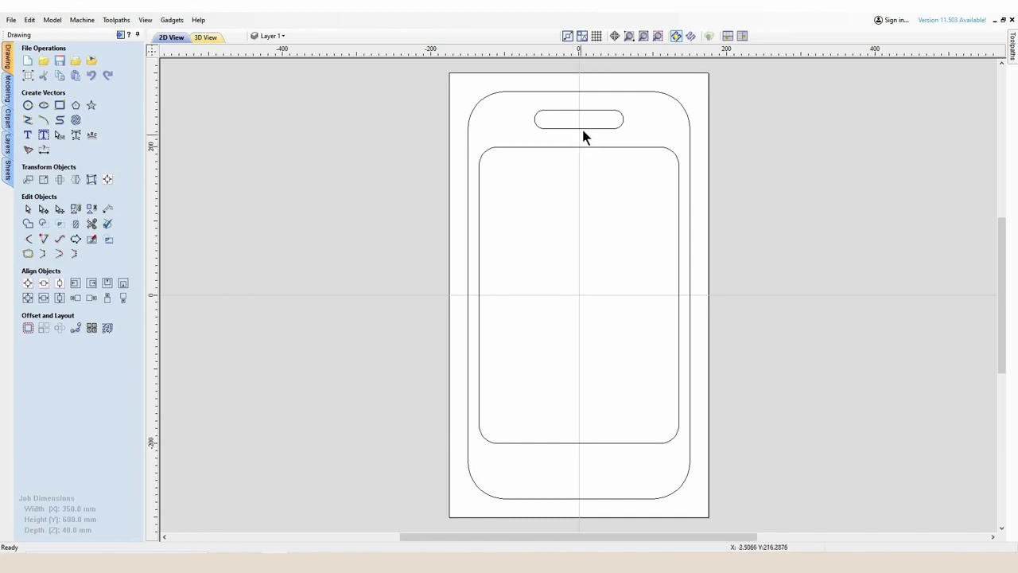
Step: Place the 120 × 25 mm slot on the vertical centreline just below the inner rectangle's bottom edge
click(602, 130)
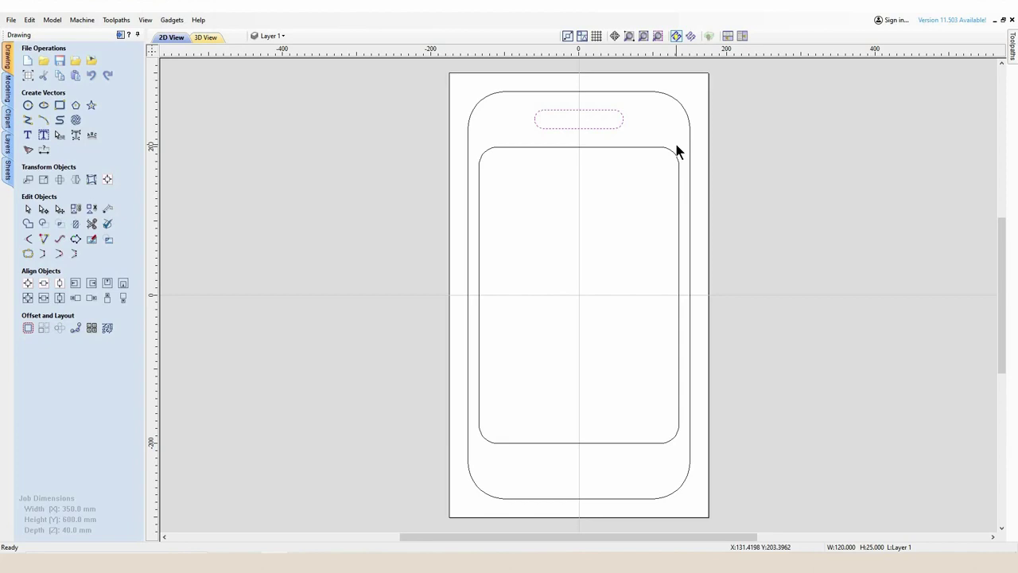
key(t)
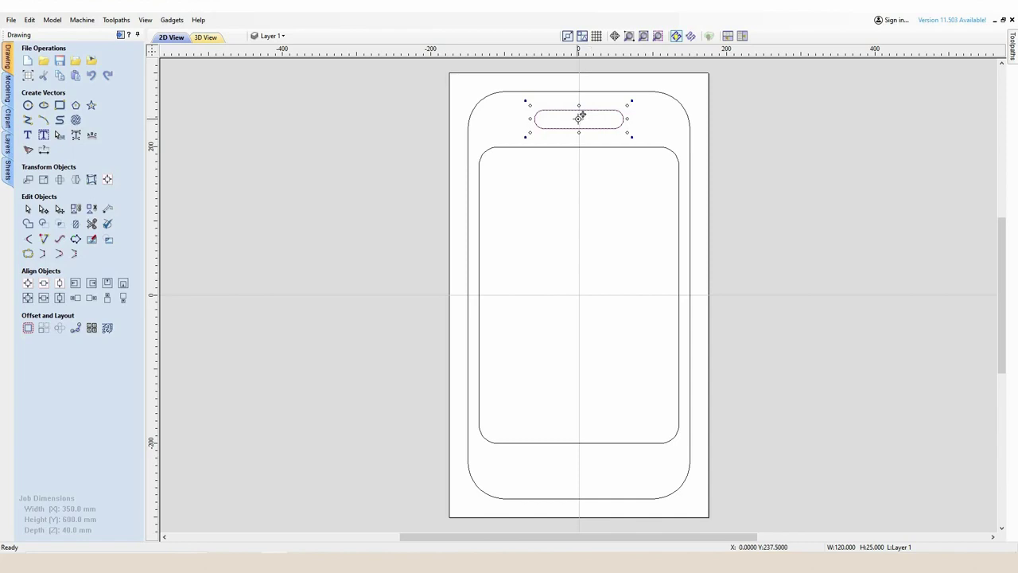
drag(589, 120, 575, 453)
scroll(580, 455, up, 6)
click(788, 439)
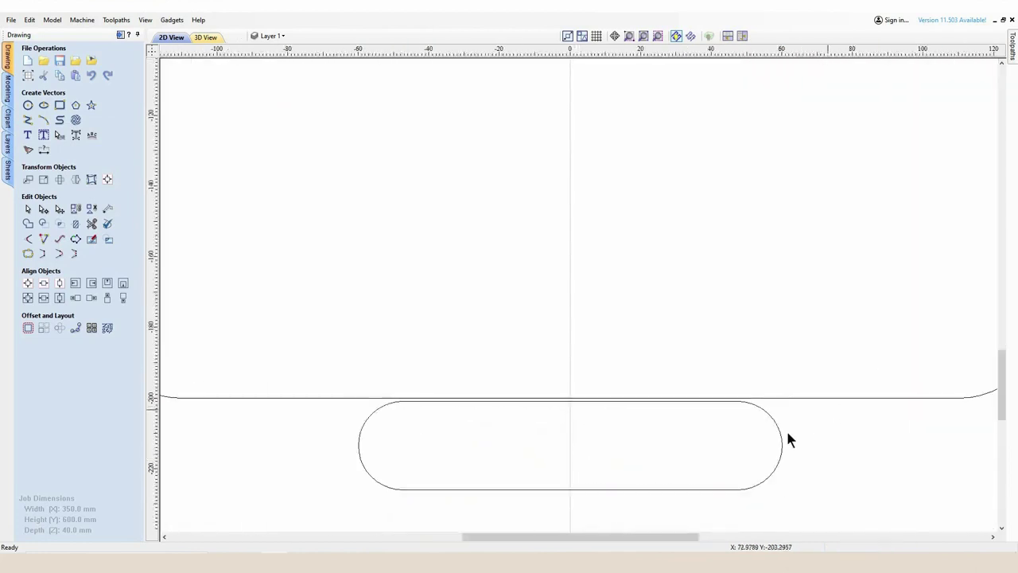
Step: Align the lower slot's top edge to the inner rectangle's bottom edge
click(781, 432)
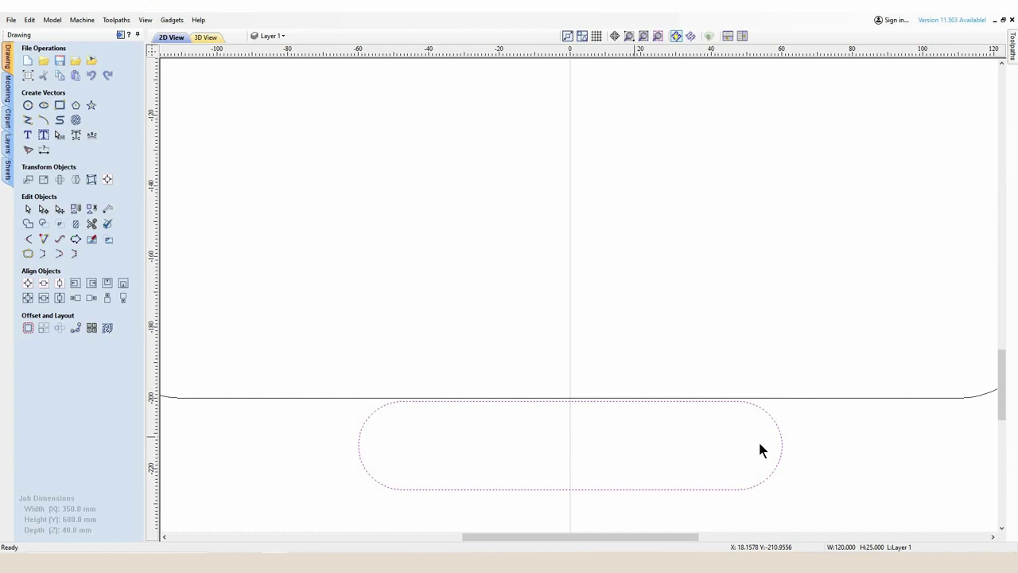
shift+click(785, 399)
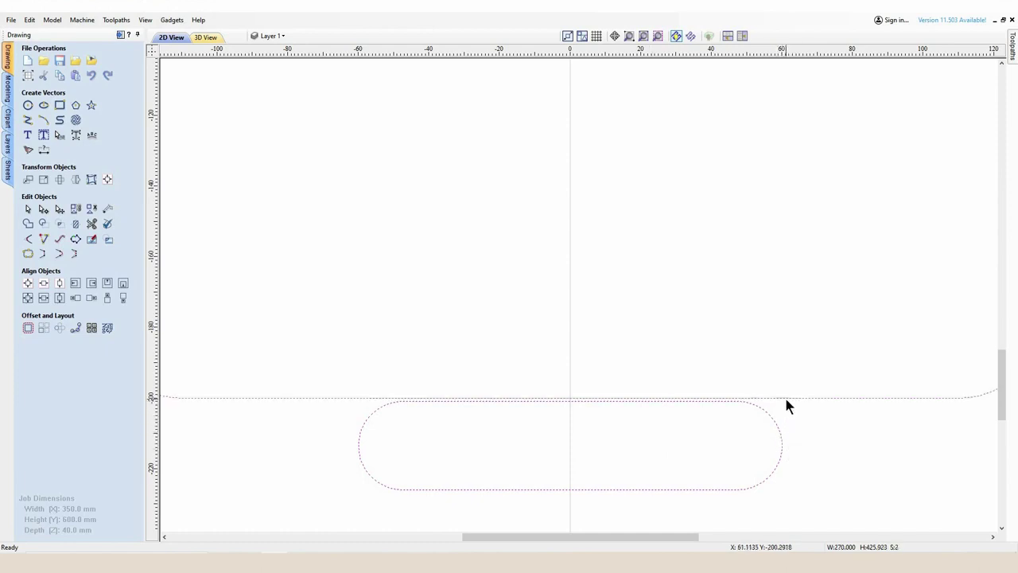
click(123, 298)
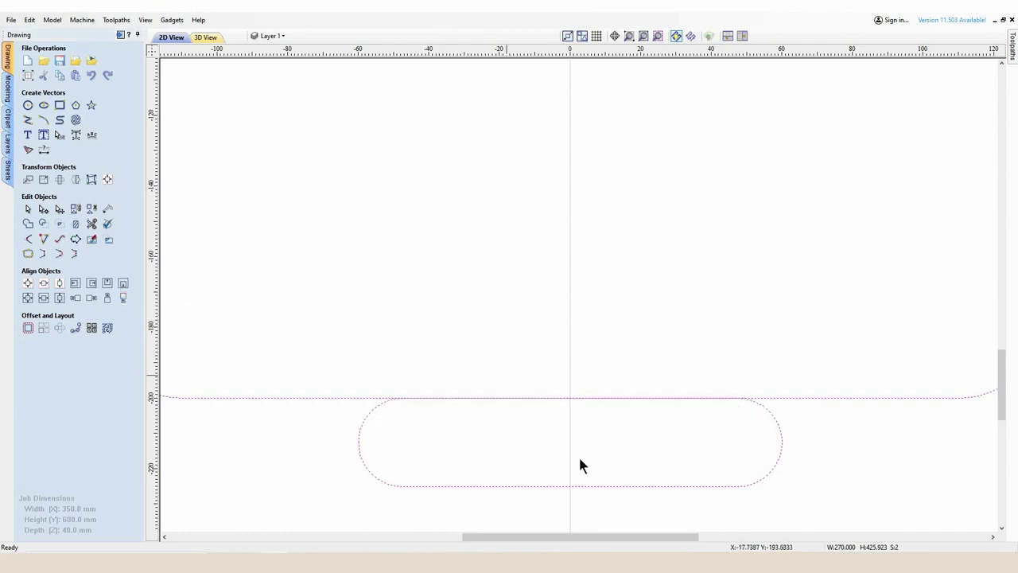
click(632, 439)
Step: Duplicate the lower slot and leave the copy directly beneath it on the vertical centreline with a small gap
click(648, 483)
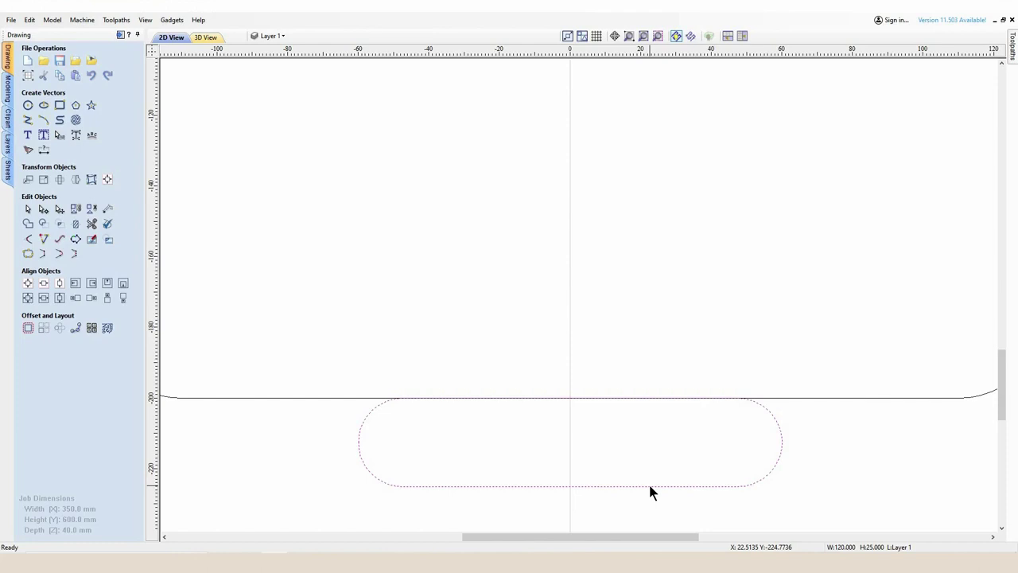
click(650, 487)
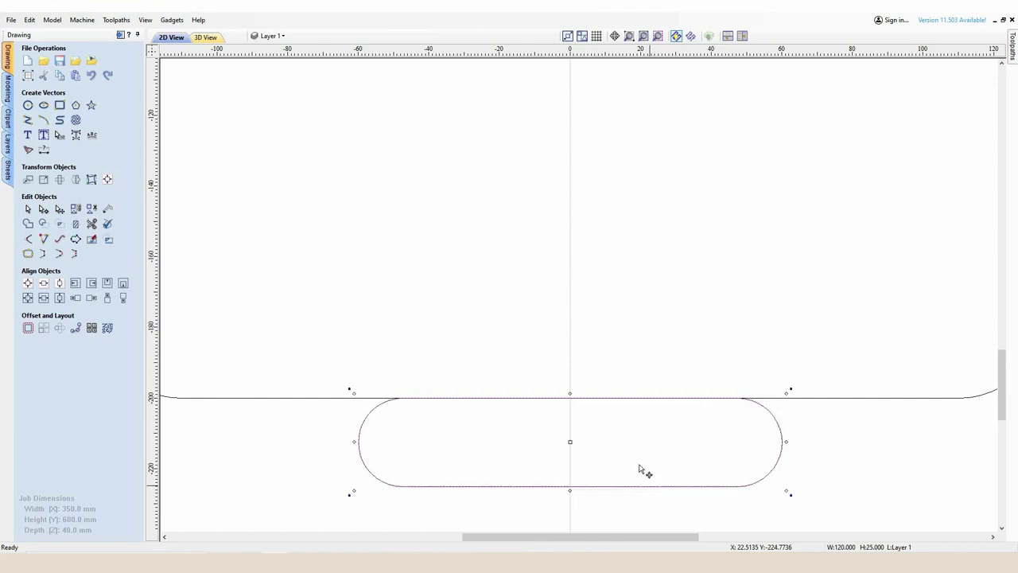
scroll(614, 470, down, 4)
key(ctrl+v)
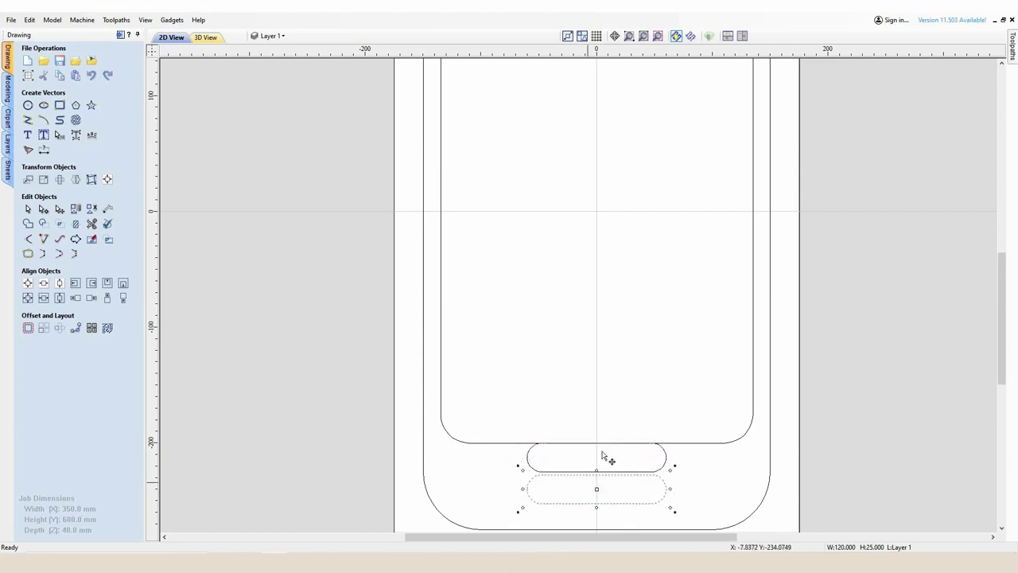
Step: Align the duplicated lower slot's top edge to the bottom edge of the slot touching the inner rectangle
scroll(593, 477, up, 4)
click(650, 465)
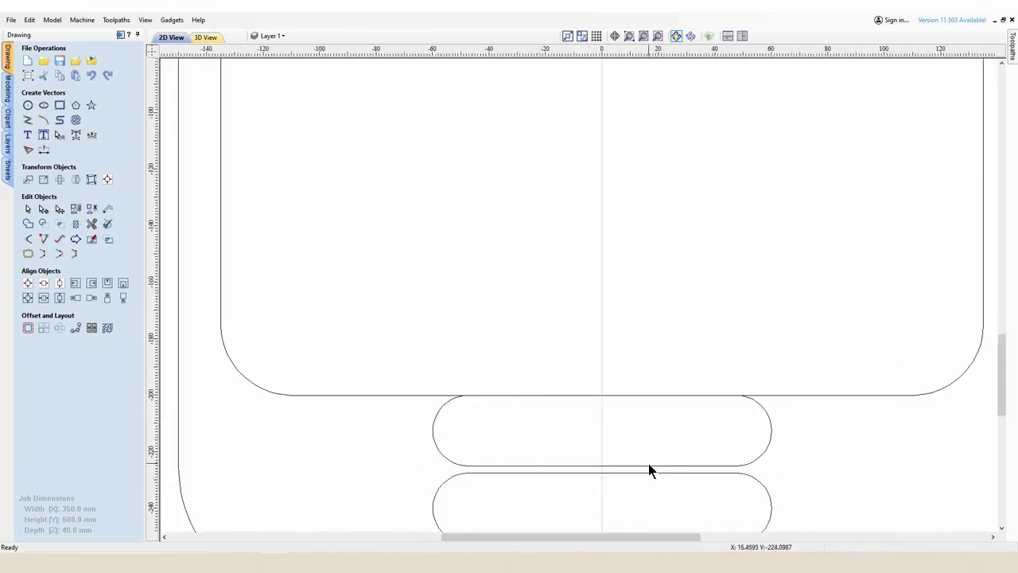
click(645, 470)
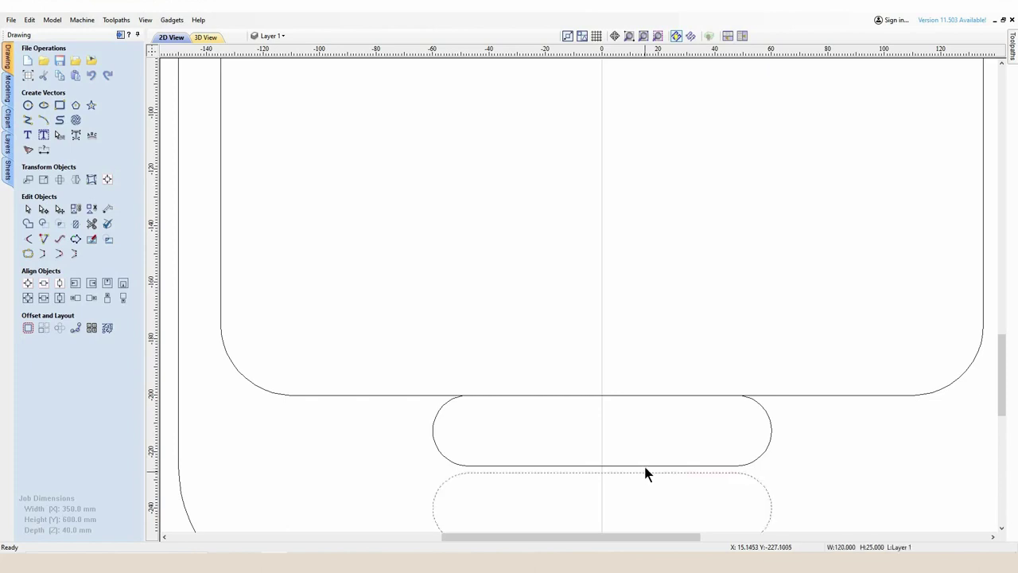
shift+click(645, 467)
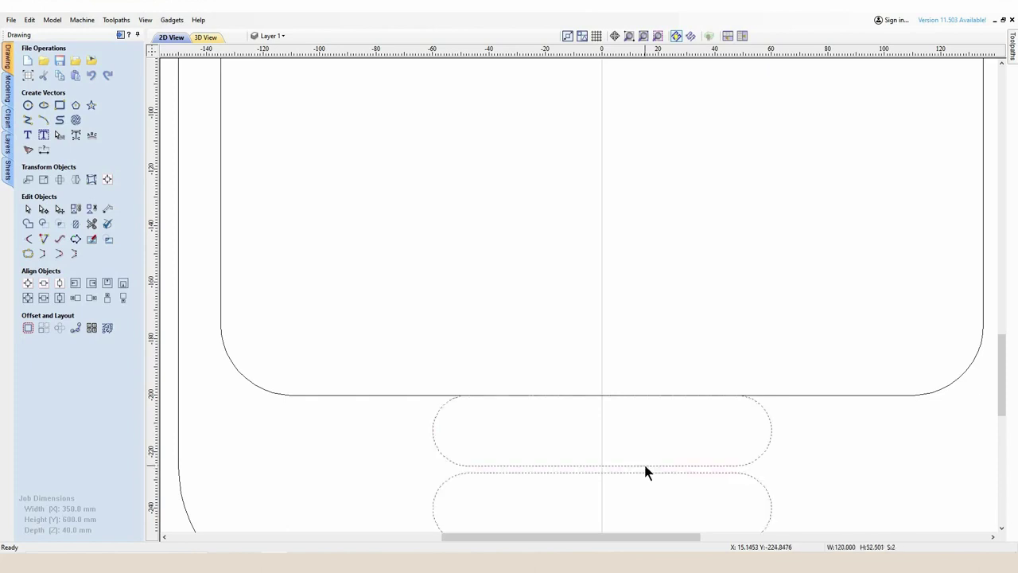
click(125, 299)
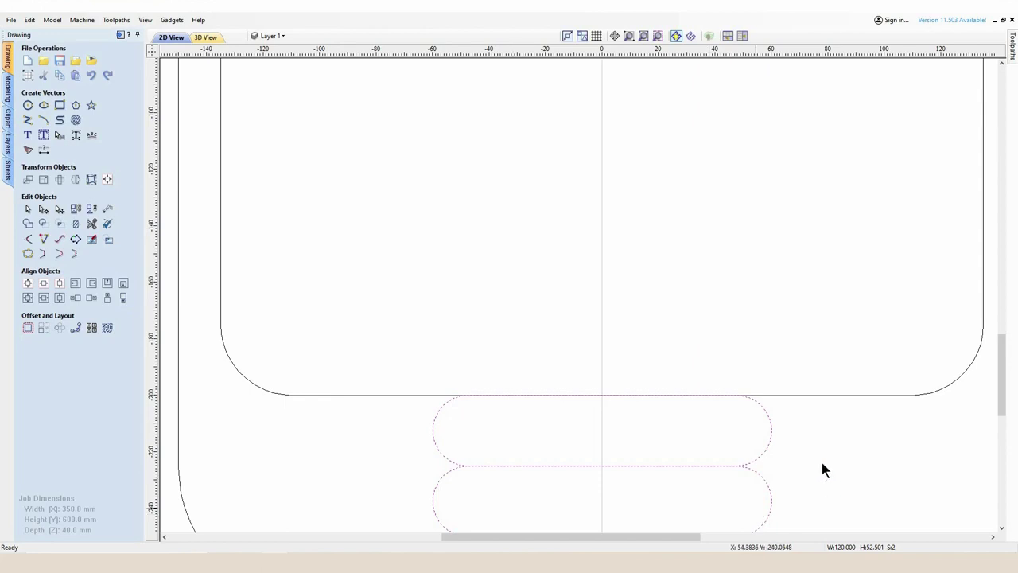
Step: Delete the spacer slot that touches the inner rectangle's bottom edge
click(799, 471)
scroll(768, 482, down, 3)
scroll(700, 427, up, 2)
click(700, 428)
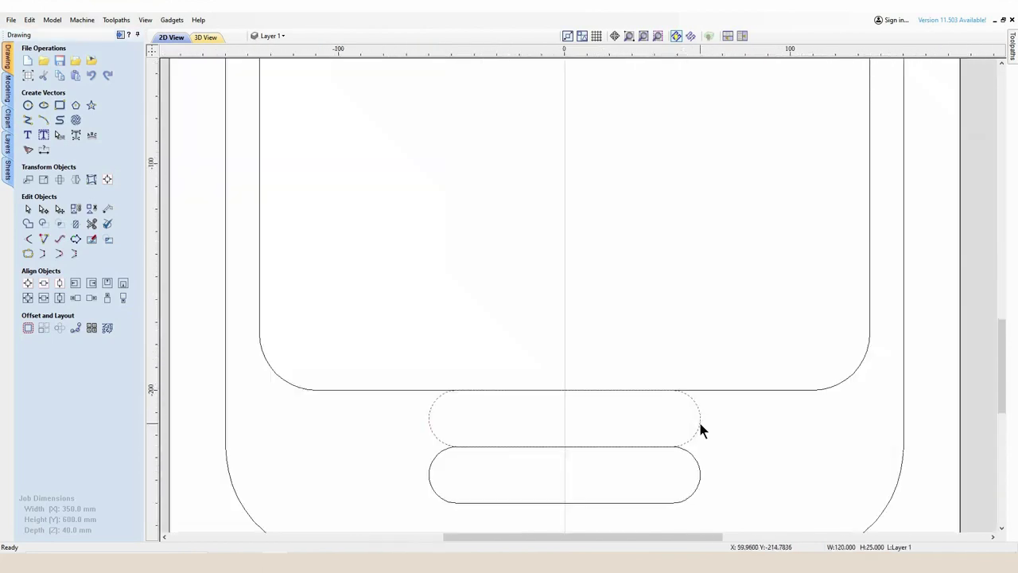
key(Delete)
scroll(698, 446, down, 4)
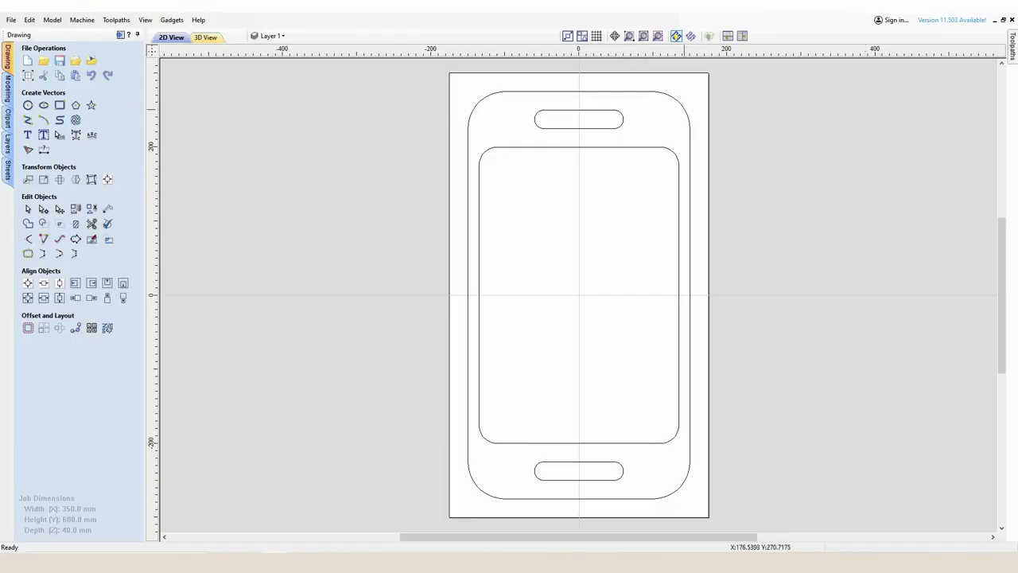
Step: Keep the toolpath operations permanently displayed and start a Pocket toolpath on the 270 × 400 mm inner rectangle
click(1014, 60)
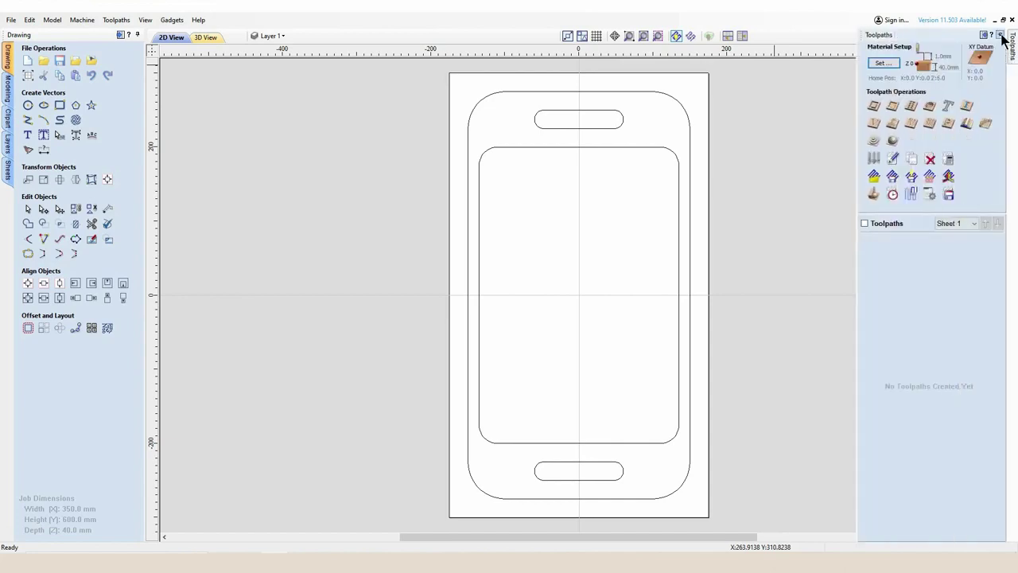
click(1001, 35)
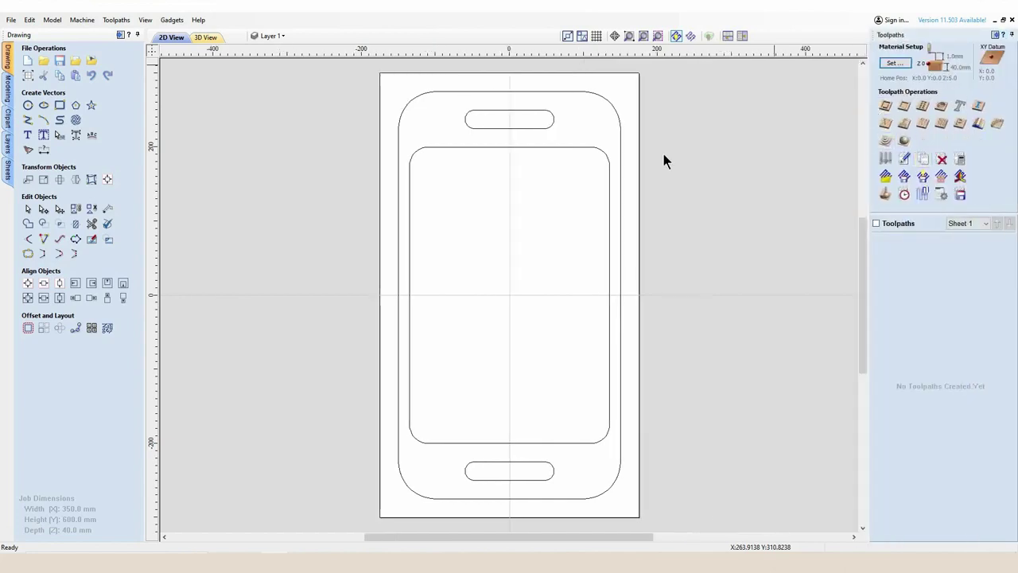
click(585, 147)
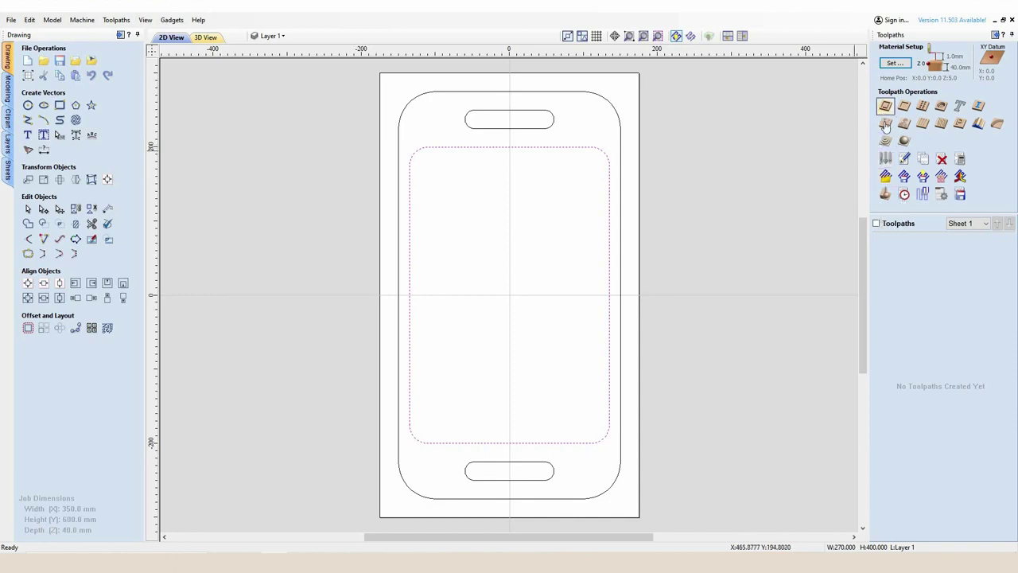
click(906, 108)
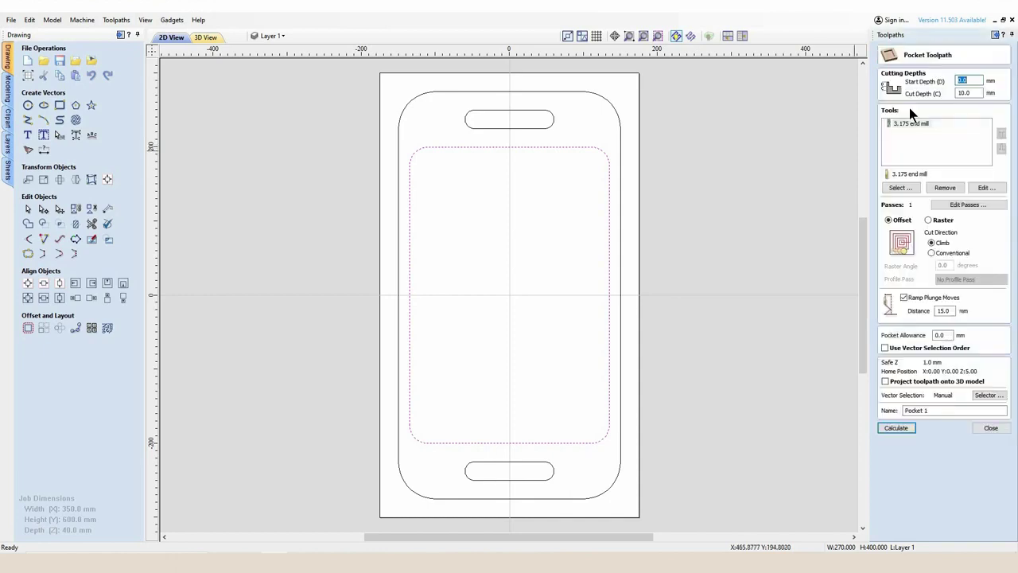
Step: Replace the pocket's 3.175 end mill with the 25mm ball nose router cutter
click(907, 189)
scroll(366, 305, down, 3)
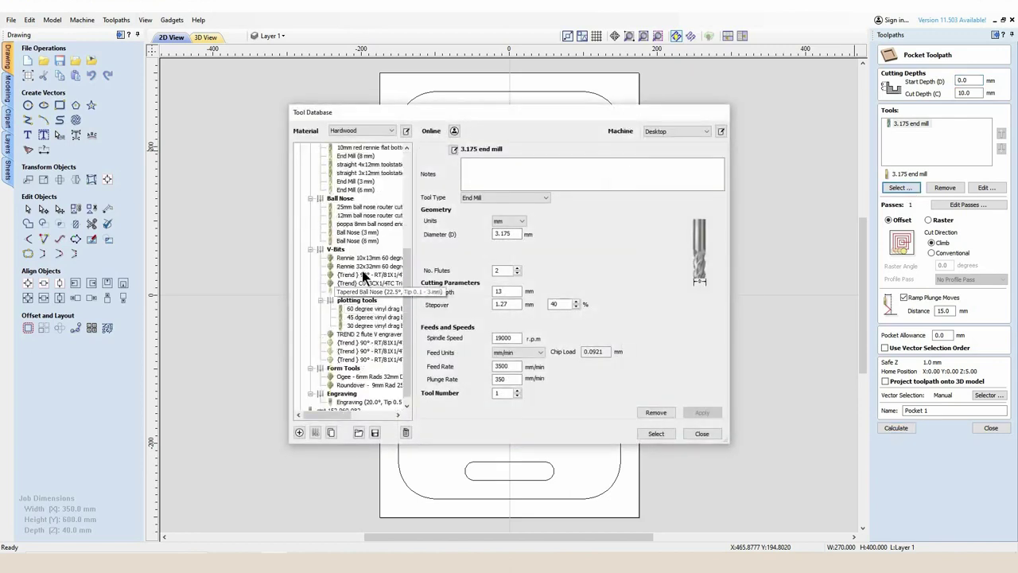
click(360, 208)
click(656, 434)
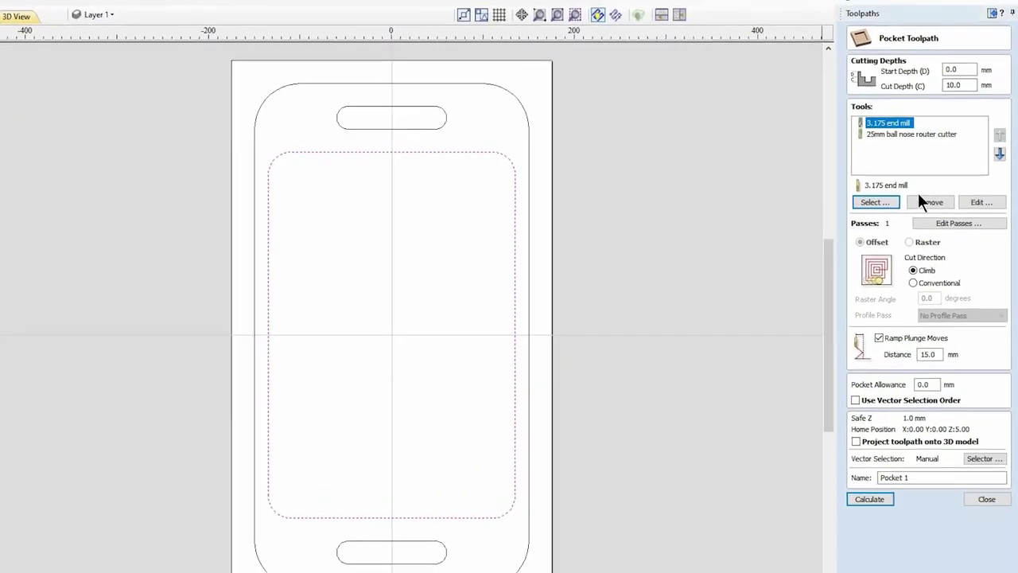
click(931, 203)
Step: Set the pocket's cut depth to 15 mm and calculate the toolpath
click(958, 84)
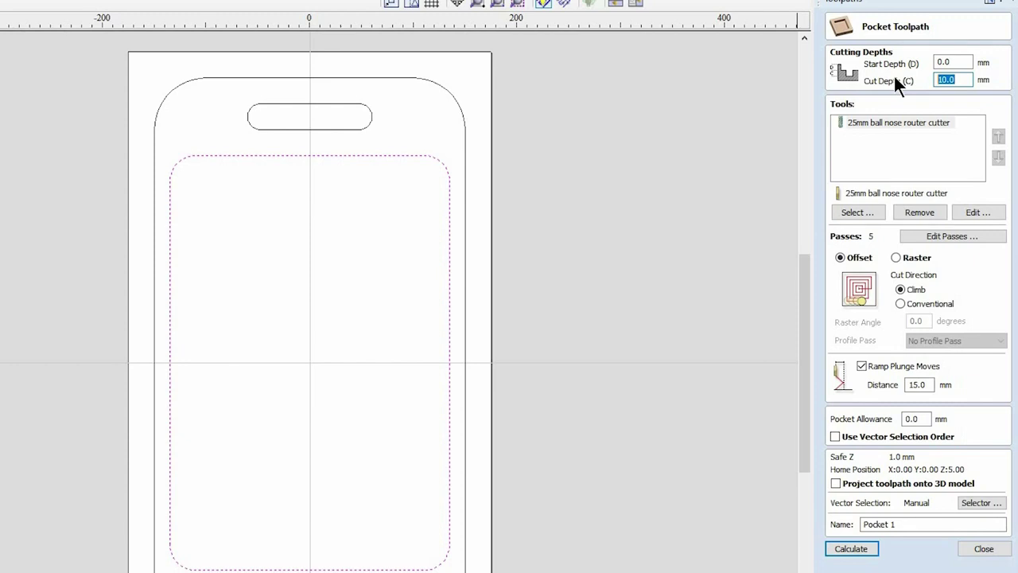
text(15)
click(850, 549)
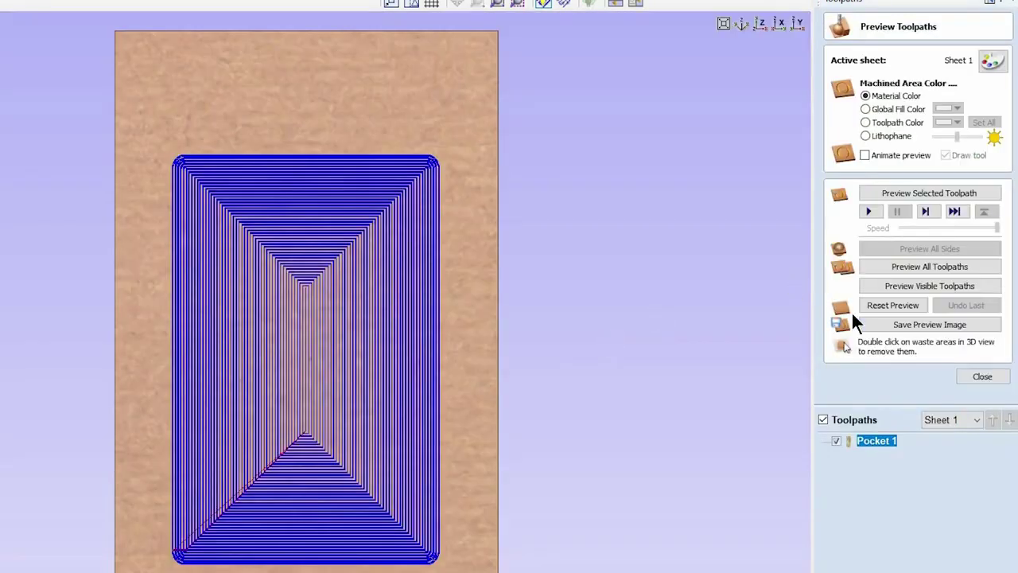
Step: Preview the pocket on the 3D block and change the material appearance to Oak Medium
click(903, 266)
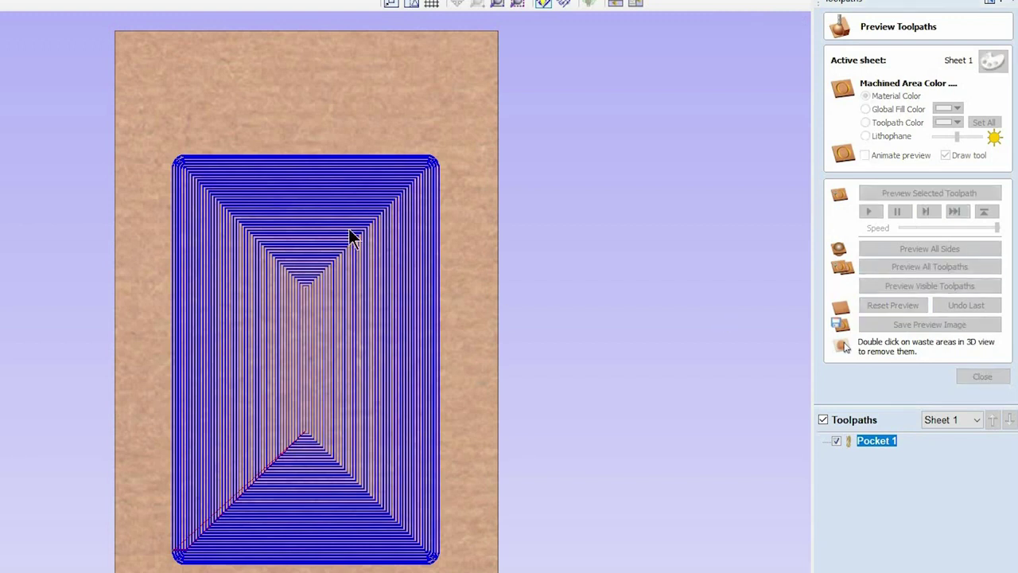
drag(434, 308, 414, 340)
click(992, 62)
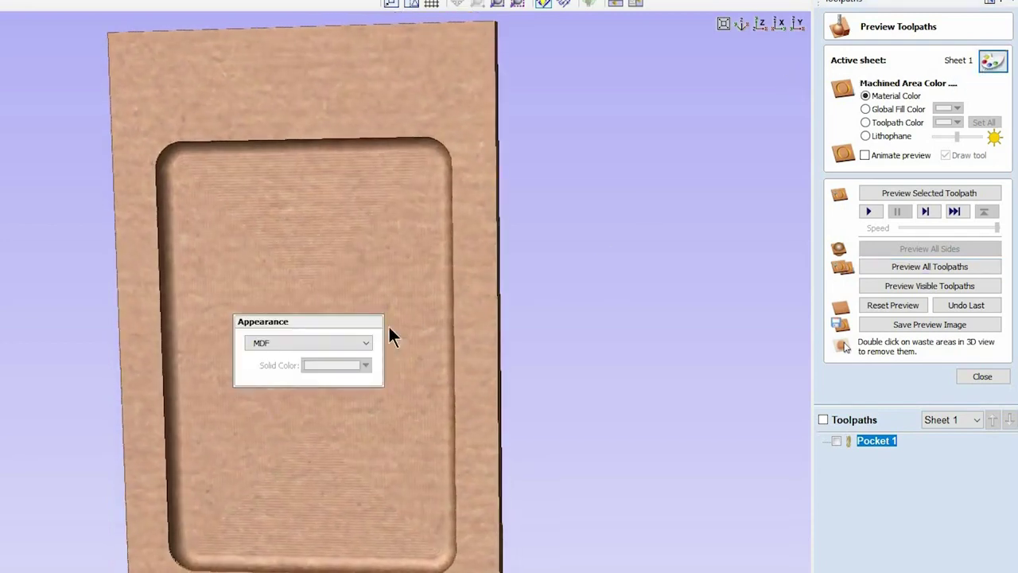
click(366, 342)
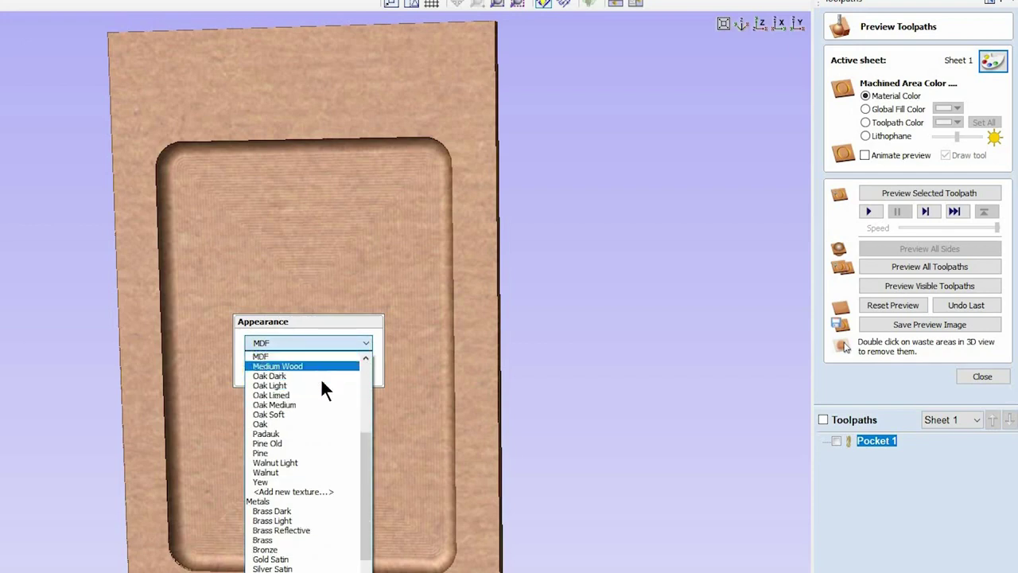
click(314, 404)
drag(430, 126, 319, 302)
click(987, 378)
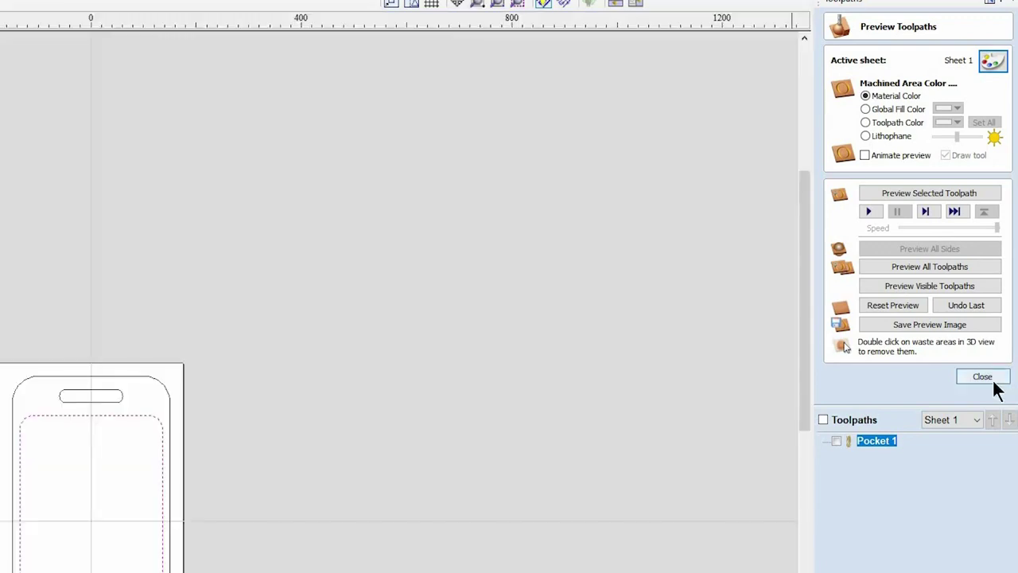
Step: Start a 2D Profile toolpath on both handle slots, machining inside the vectors
click(434, 311)
click(364, 318)
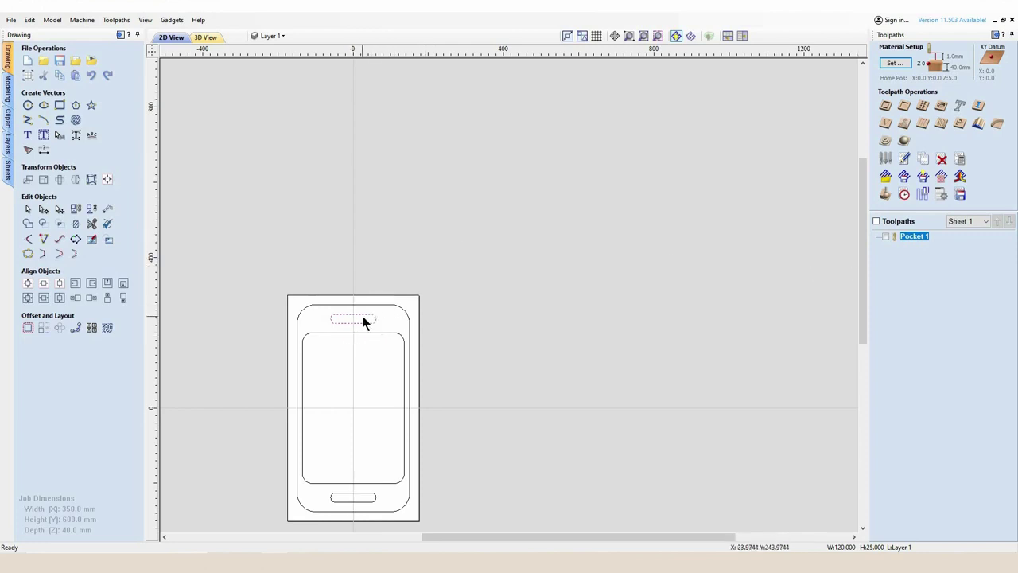
shift+click(365, 494)
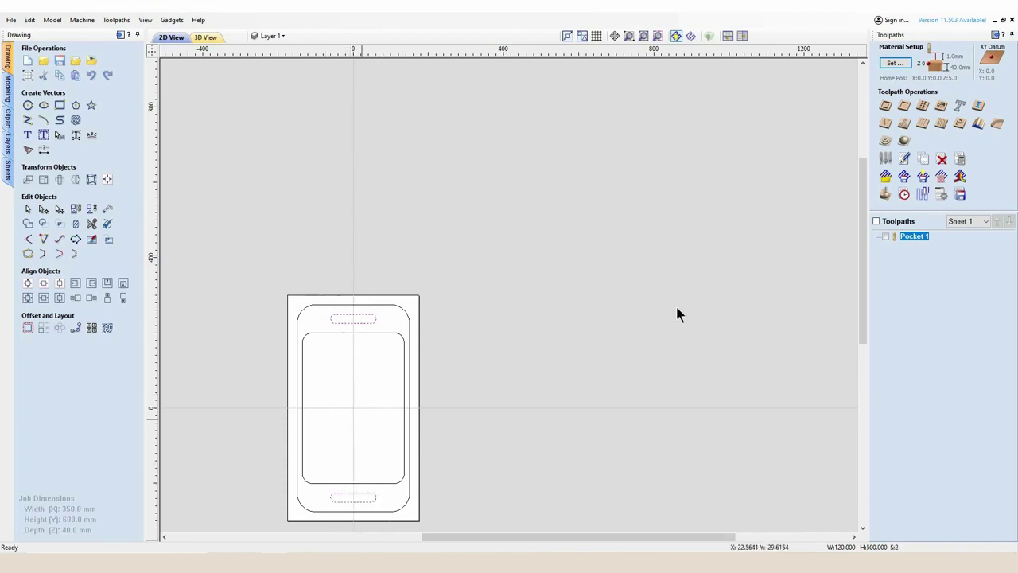
click(887, 106)
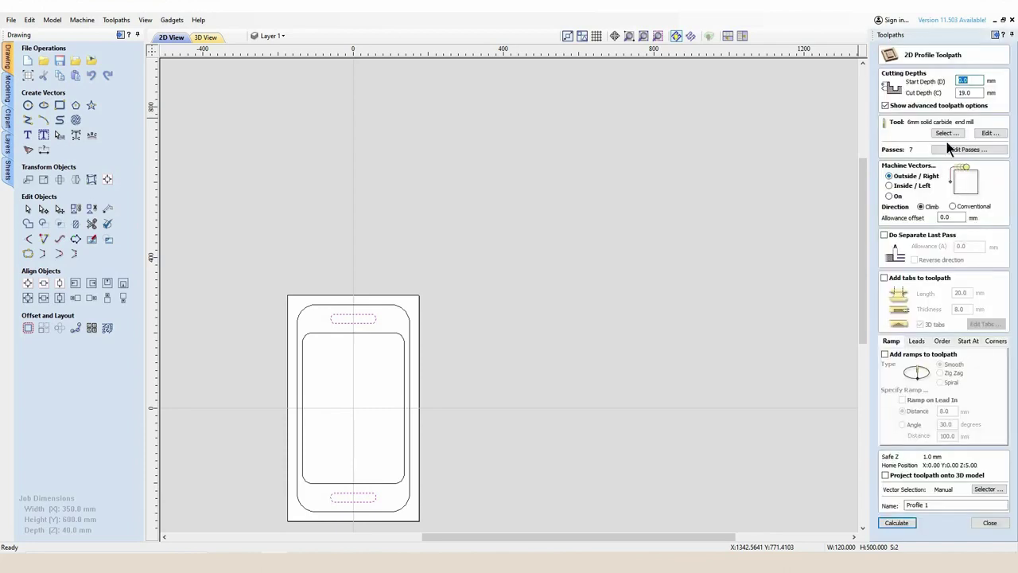
click(890, 186)
Step: Assign the 7.99 mm end mill to the handle slot profile and set its cut depth to 41 mm
click(948, 133)
click(370, 199)
click(654, 435)
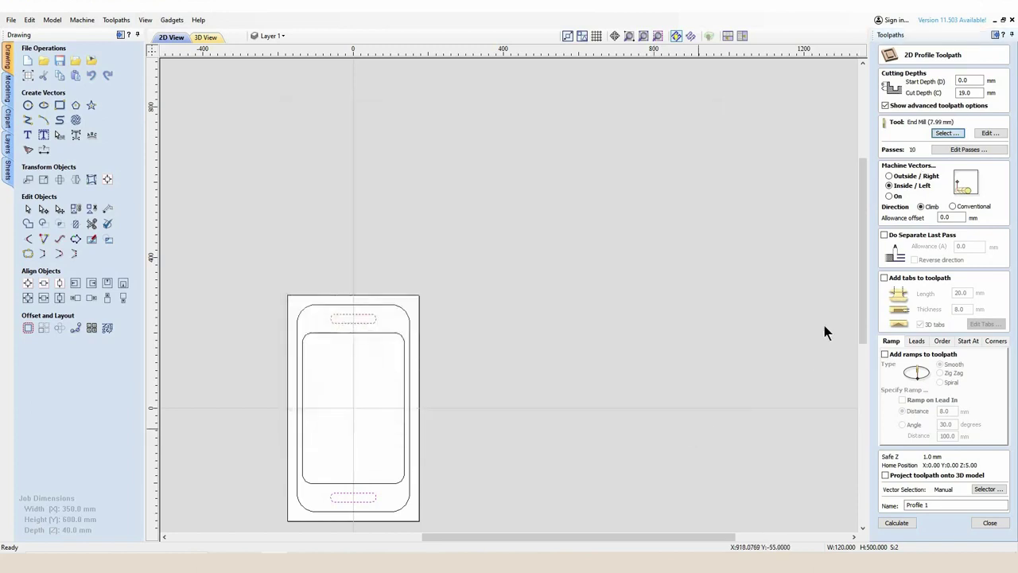
double_click(965, 92)
text(41)
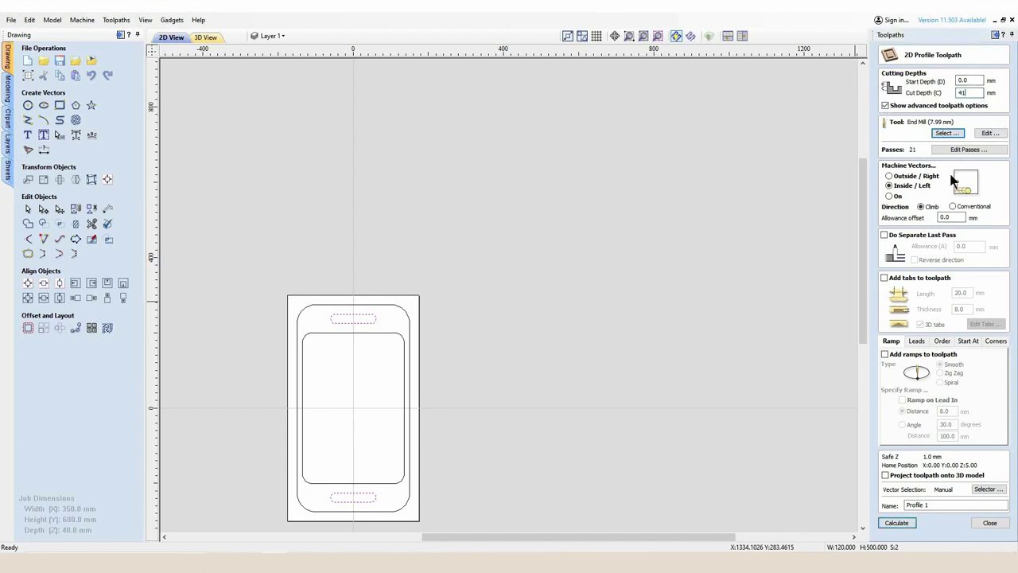
Step: Add tabs to the profile toolpath, placing one at the middle of each long edge of both handle slots
click(885, 278)
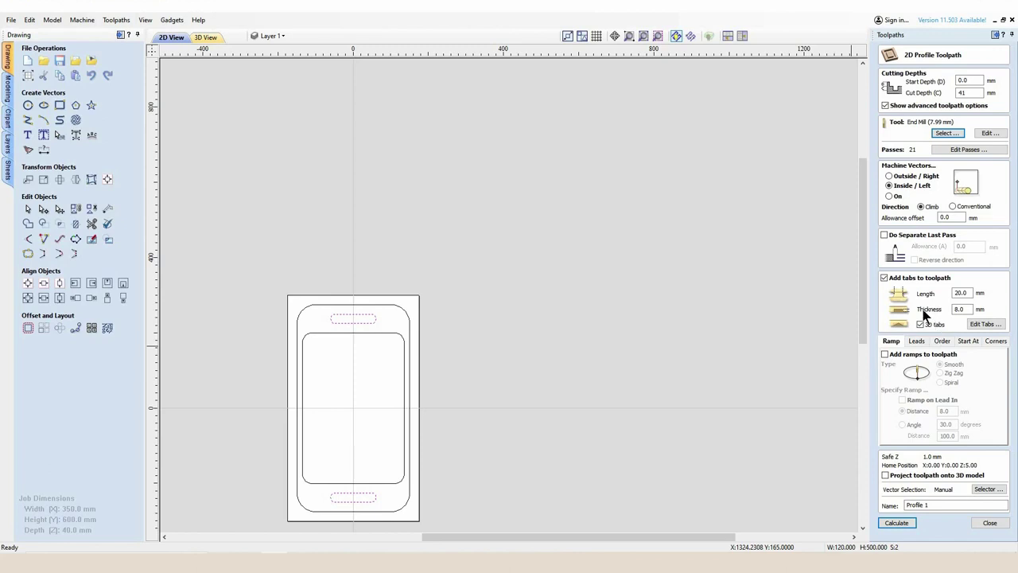
click(984, 324)
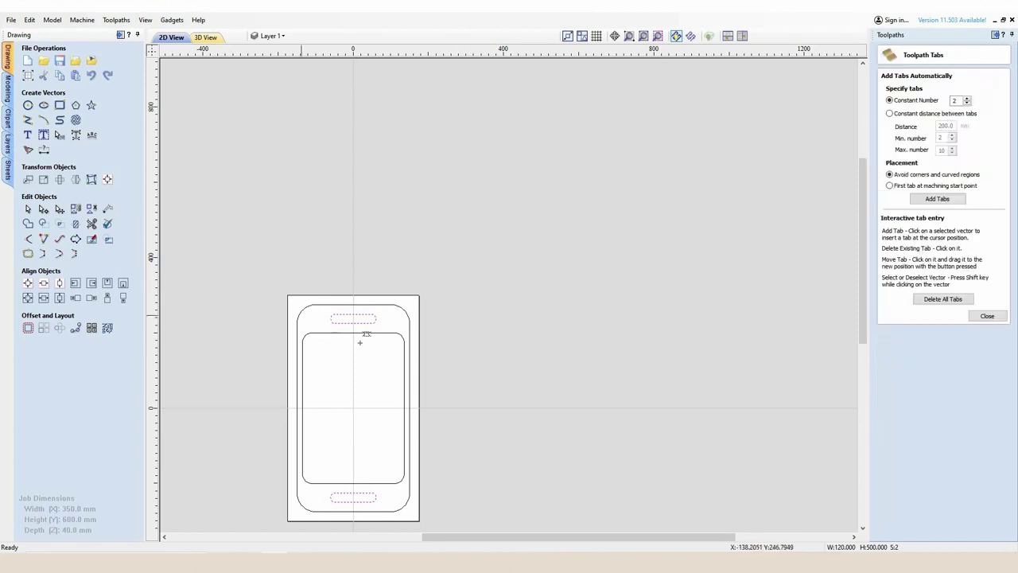
scroll(359, 330, up, 3)
click(595, 282)
click(594, 306)
scroll(595, 305, down, 3)
scroll(516, 418, up, 3)
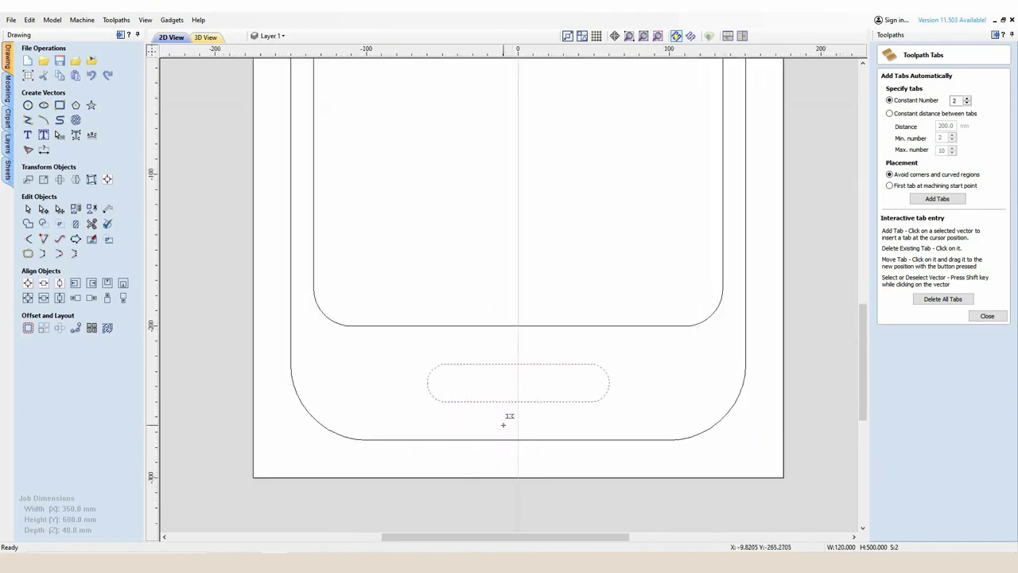
click(519, 364)
click(518, 401)
click(989, 316)
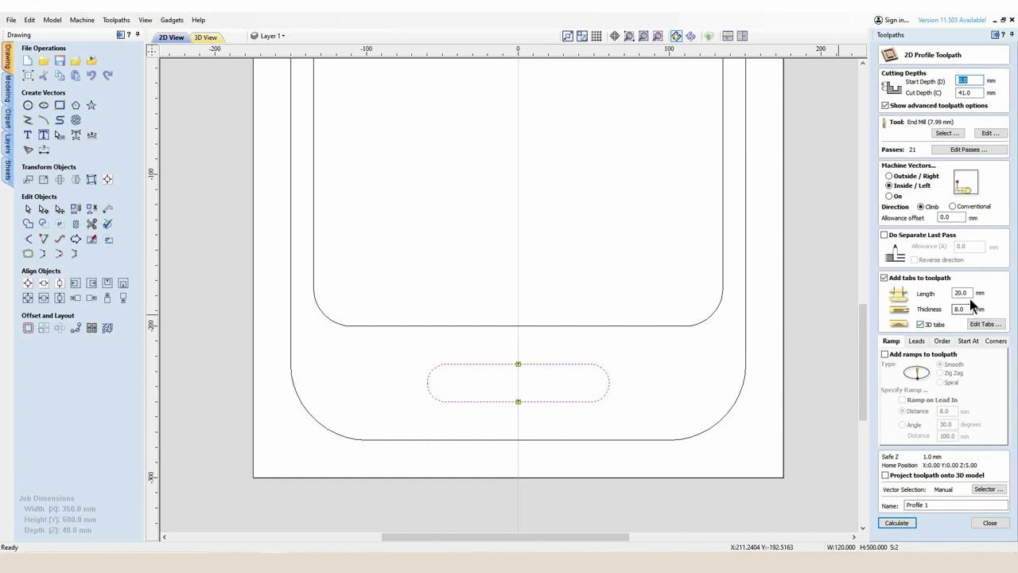
Step: Set the tab length to 25 mm and add ramps to the profile toolpath
double_click(962, 293)
text(25)
click(886, 354)
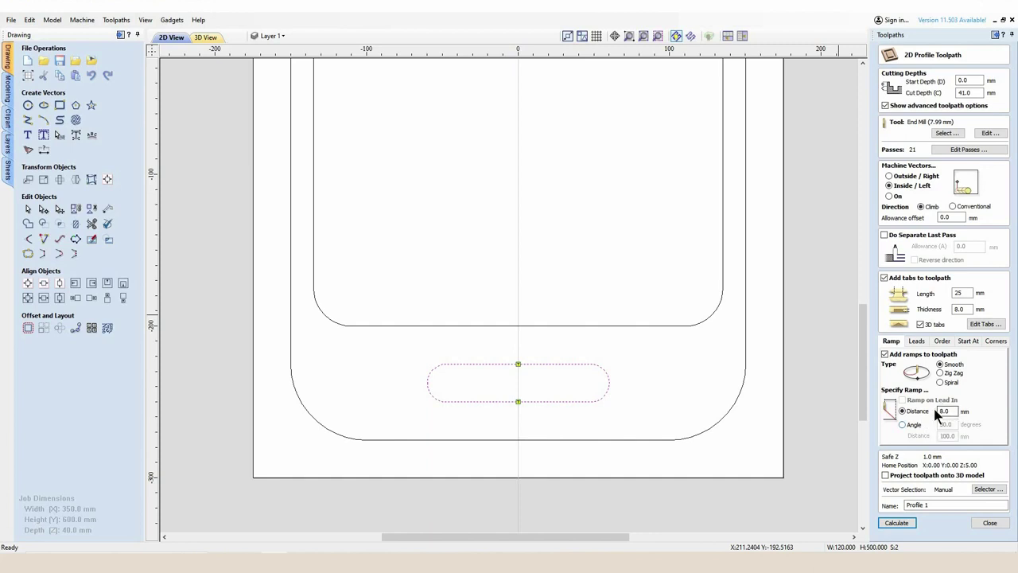
Step: Name the profile toolpath "handle holes" and calculate it, accepting the cut through the material
click(913, 501)
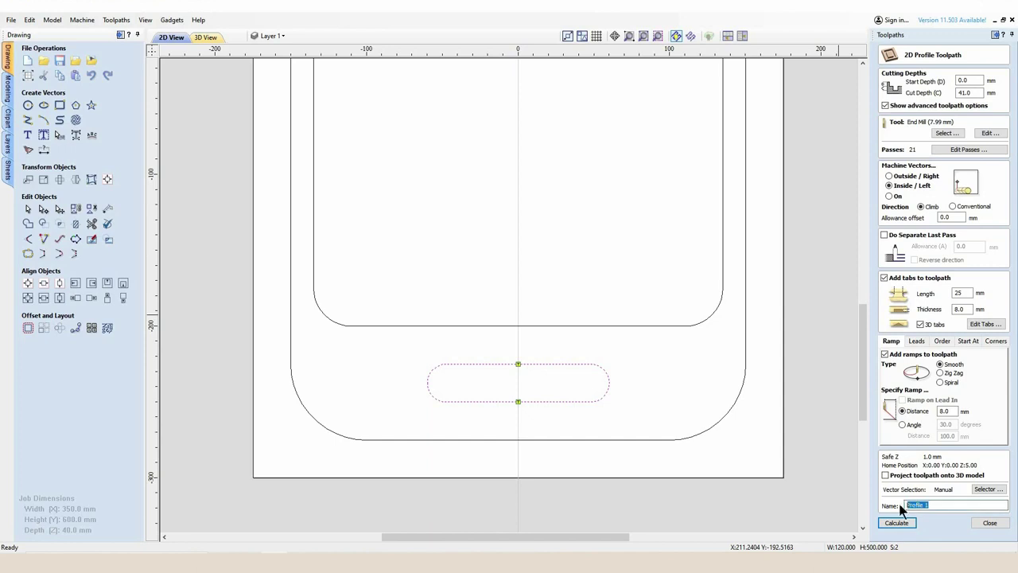
text(handle holes)
click(911, 523)
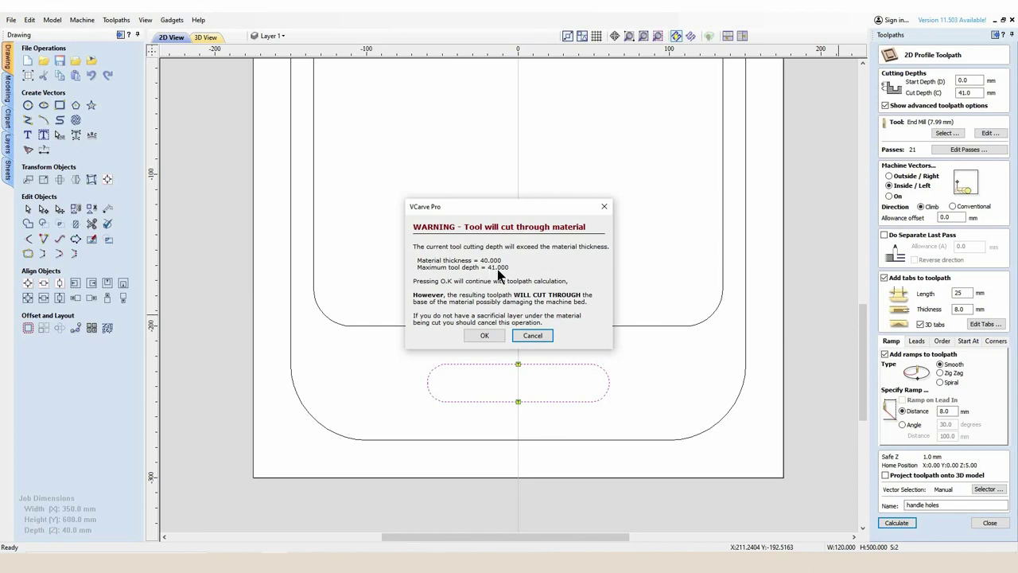
click(484, 335)
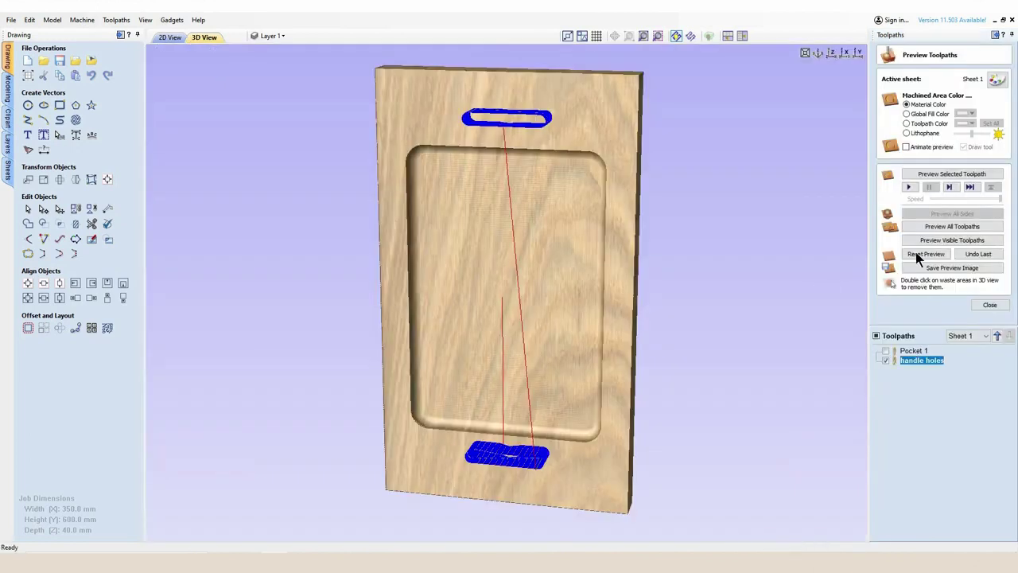
Step: Rerun the preview of all toolpaths on a reset block and examine the tabs in the upper handle slot
click(923, 255)
click(929, 227)
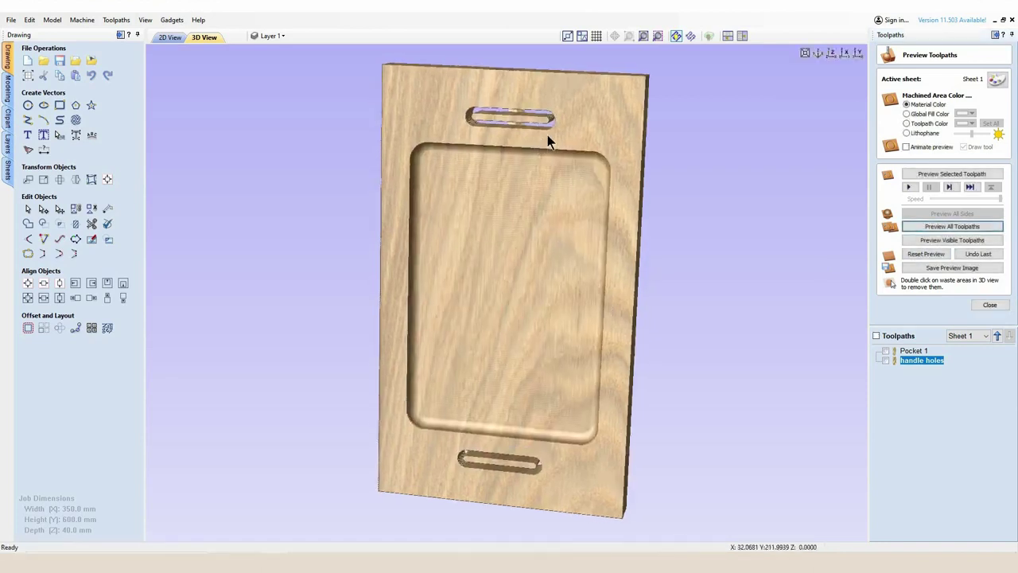
scroll(525, 105, up, 5)
scroll(523, 109, up, 2)
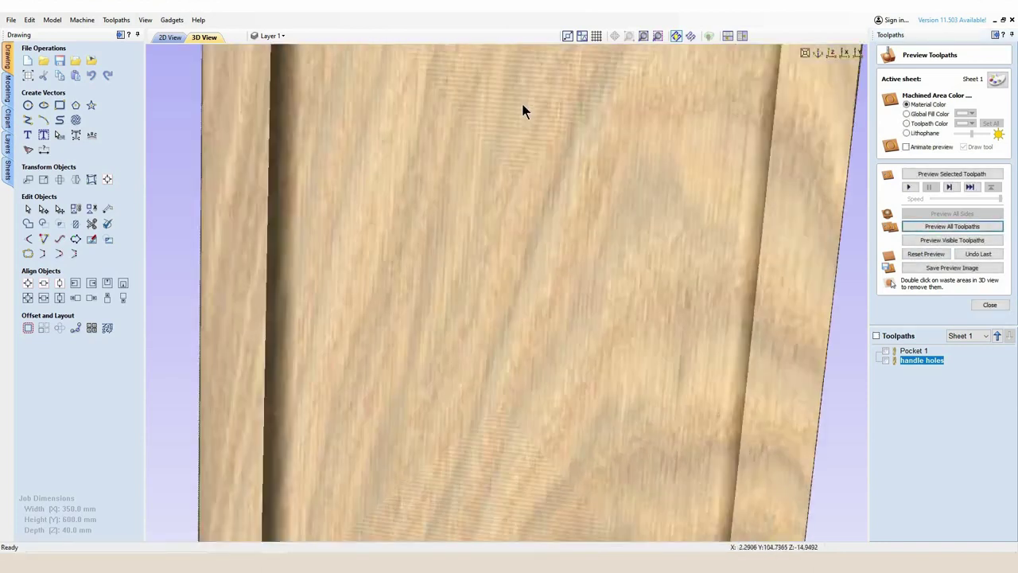
middle_drag(522, 103, 508, 346)
middle_drag(536, 120, 530, 185)
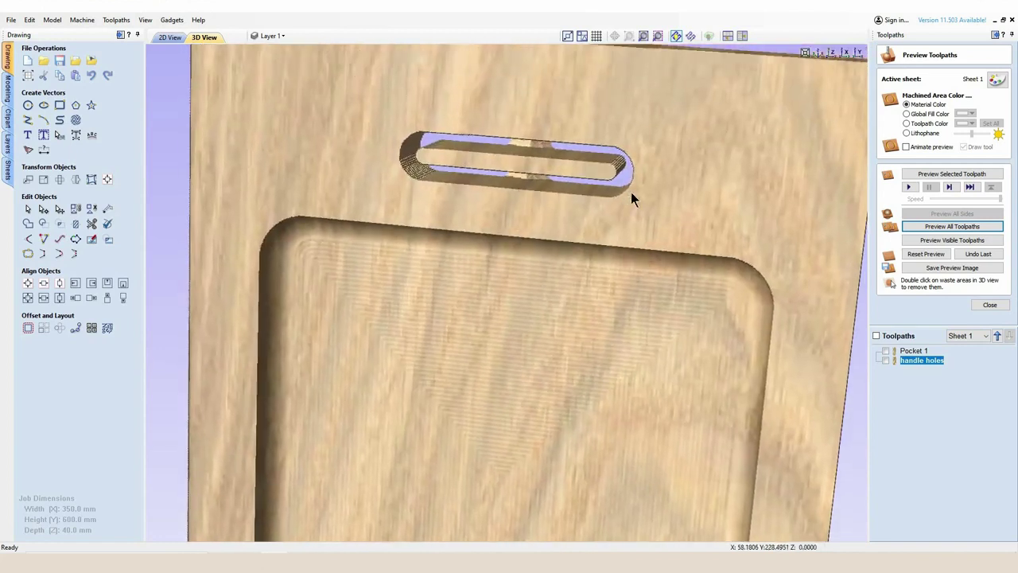
drag(664, 181, 639, 167)
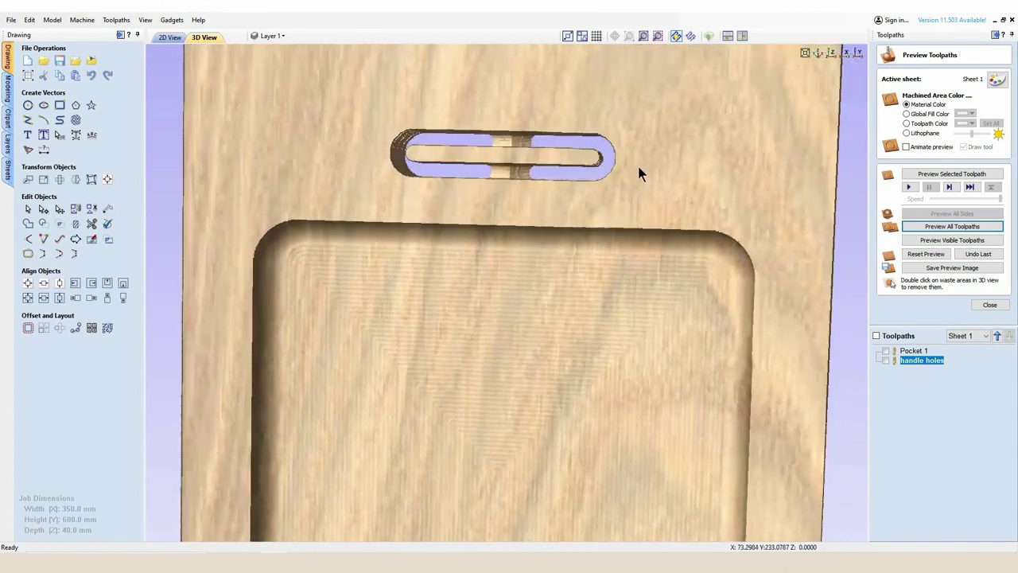
Step: Start an outside profile toolpath for the board's outer outline with a separate last pass, 0.001 mm allowance, in the reverse direction
scroll(633, 174, down, 3)
scroll(634, 181, down, 5)
click(169, 38)
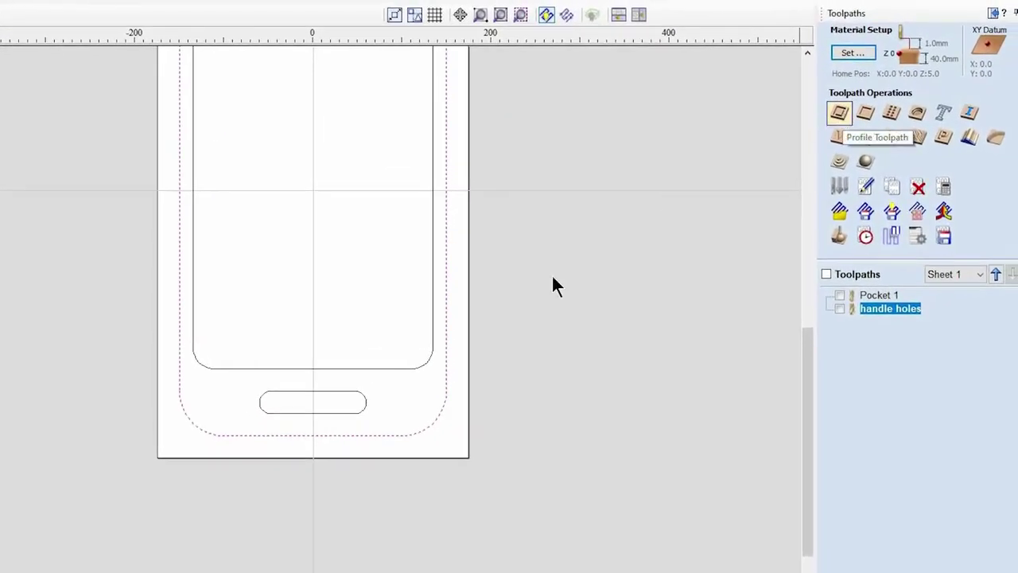
click(841, 113)
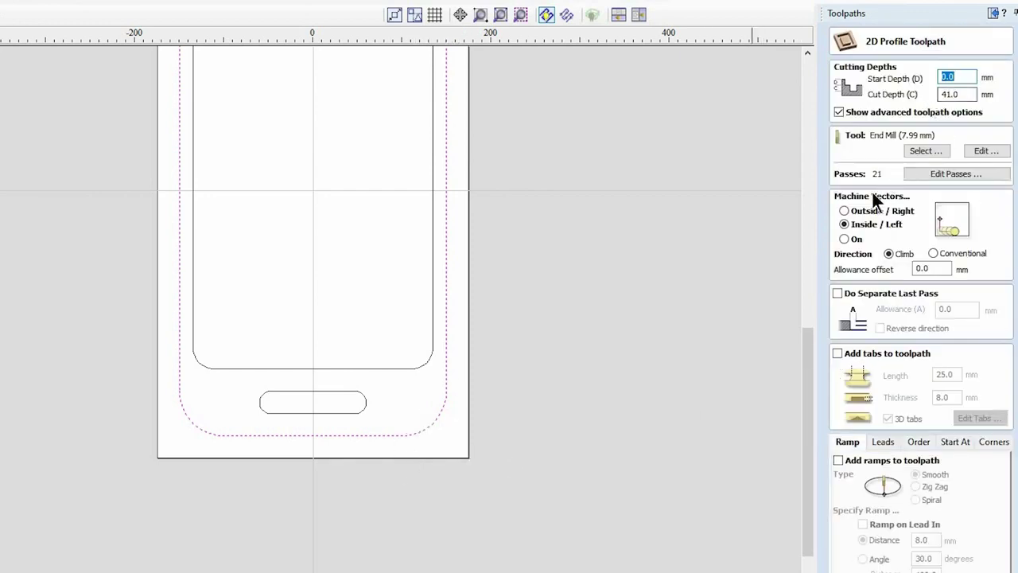
click(844, 211)
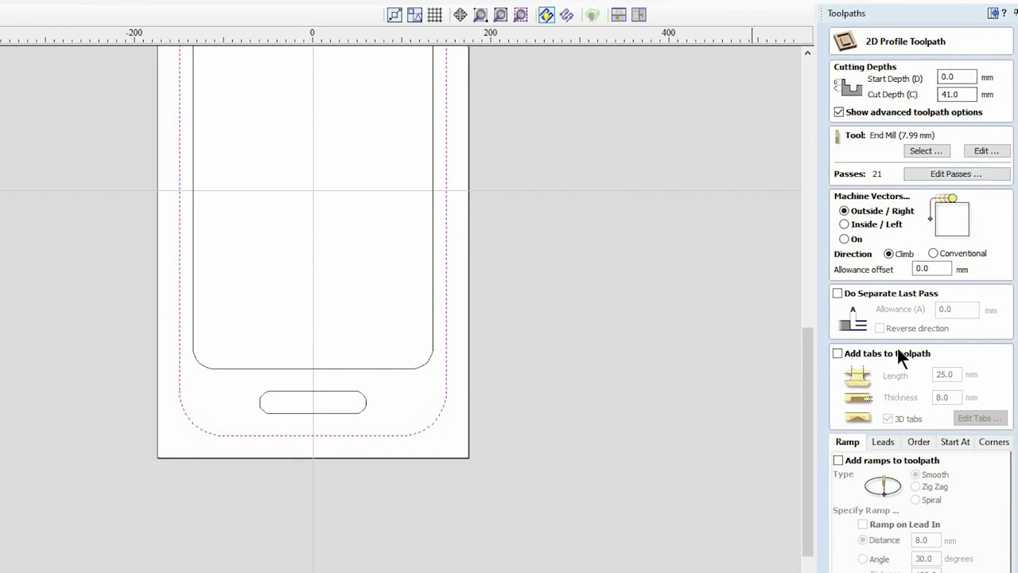
click(838, 294)
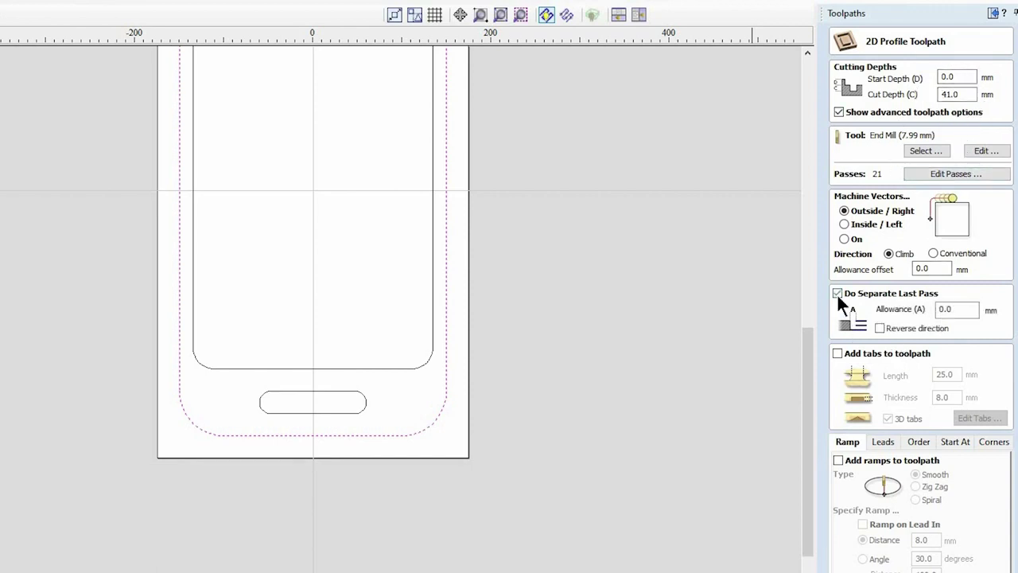
click(880, 326)
Step: Add tabs to the outer outline: one mid-way along each short end and two spaced along the right long edge
click(837, 354)
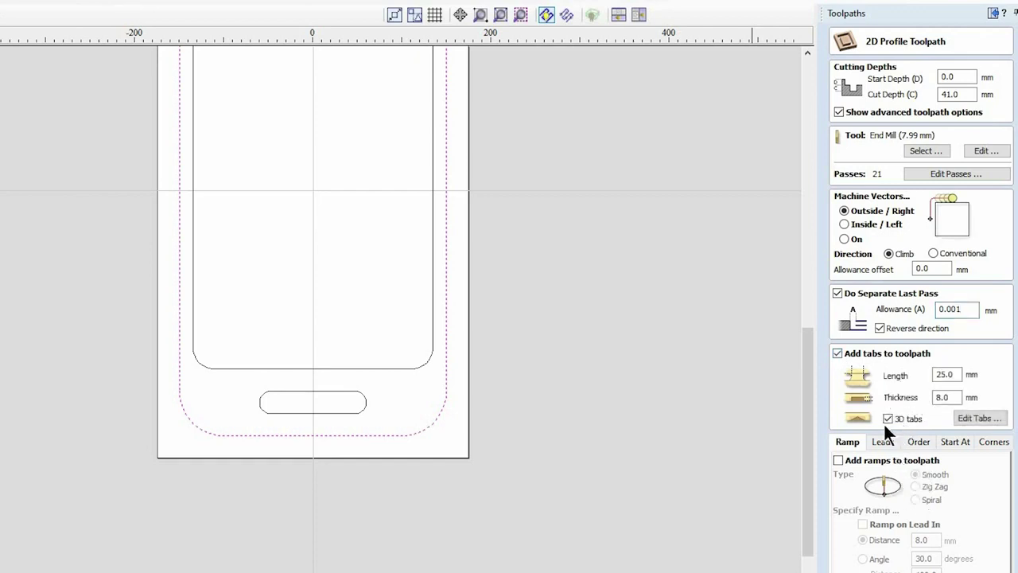
click(963, 420)
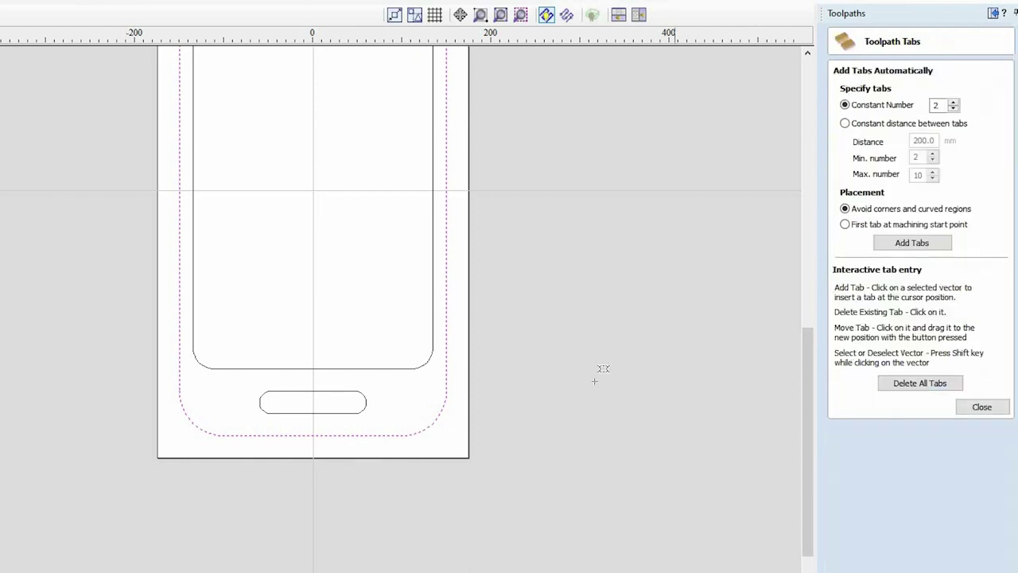
click(314, 436)
click(446, 346)
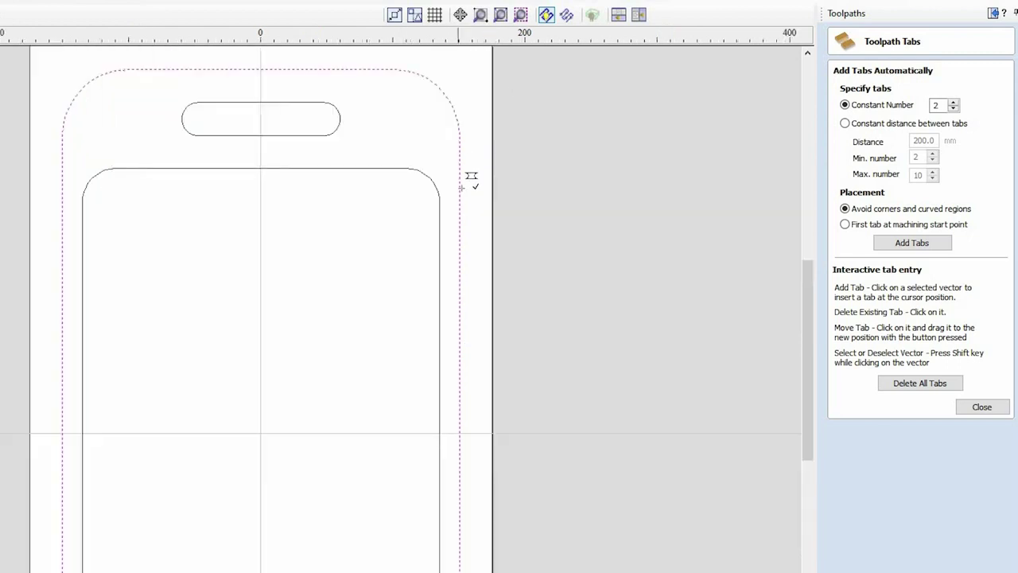
click(460, 187)
click(259, 69)
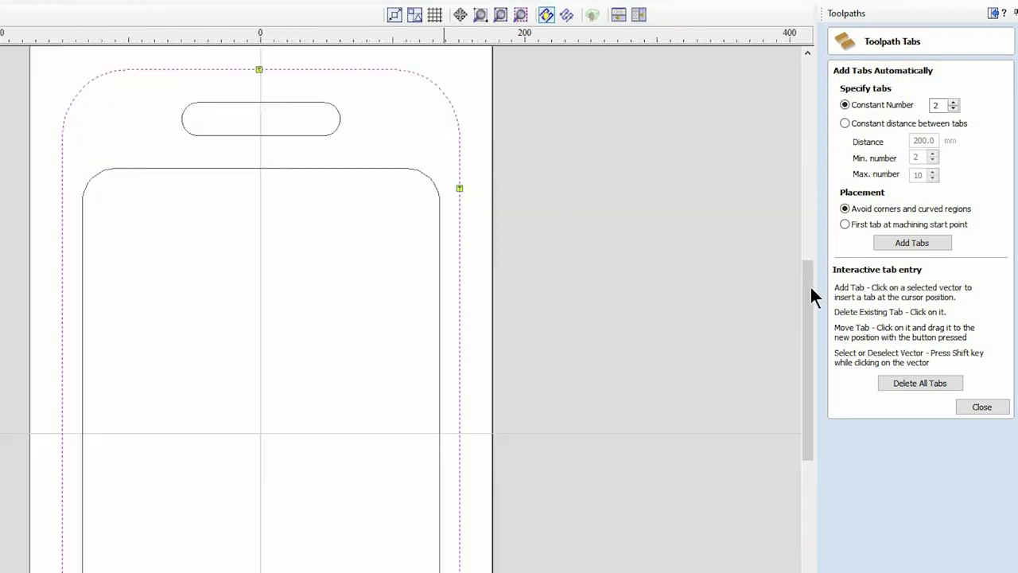
click(982, 406)
Step: Leave ramps off and add straight line leads at 45 degrees with a lead length of 7 mm
click(838, 461)
click(838, 461)
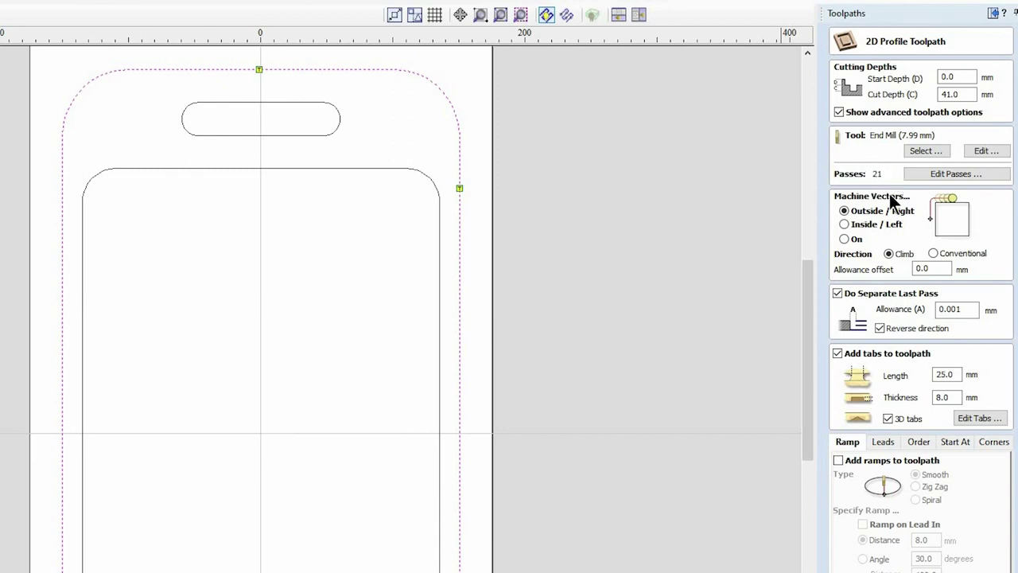
click(885, 444)
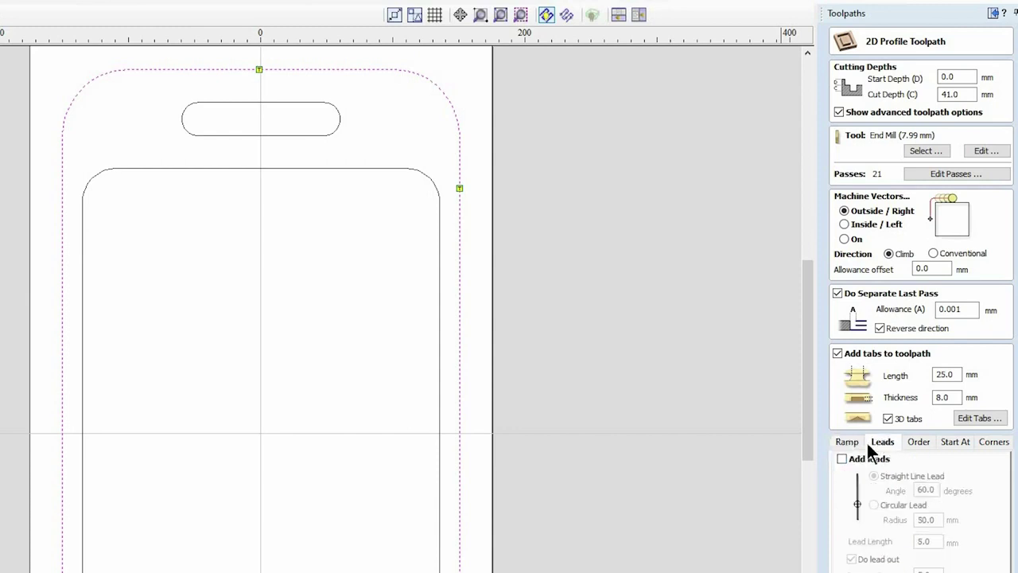
click(841, 460)
double_click(903, 482)
text(45)
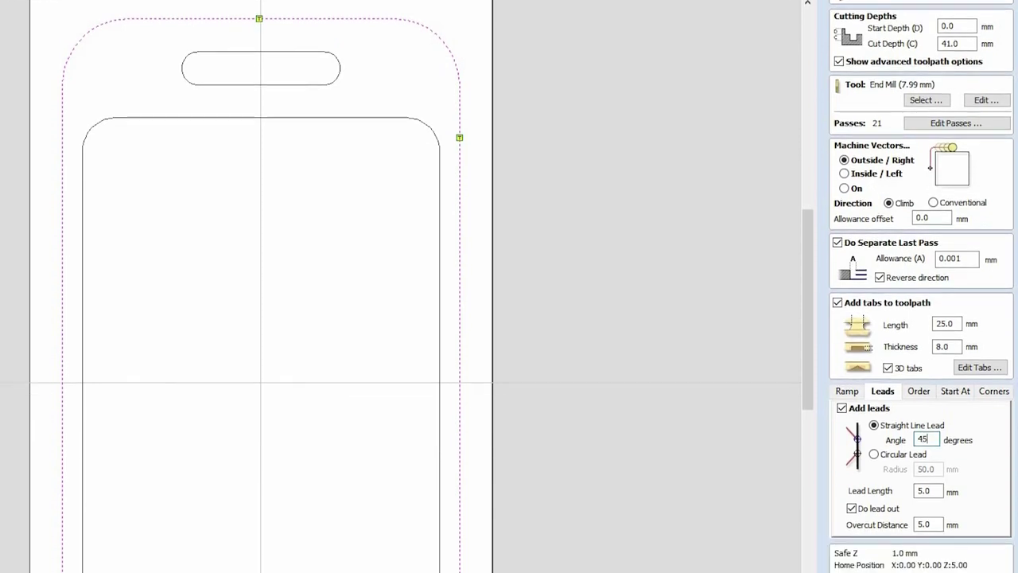
double_click(919, 460)
text(7)
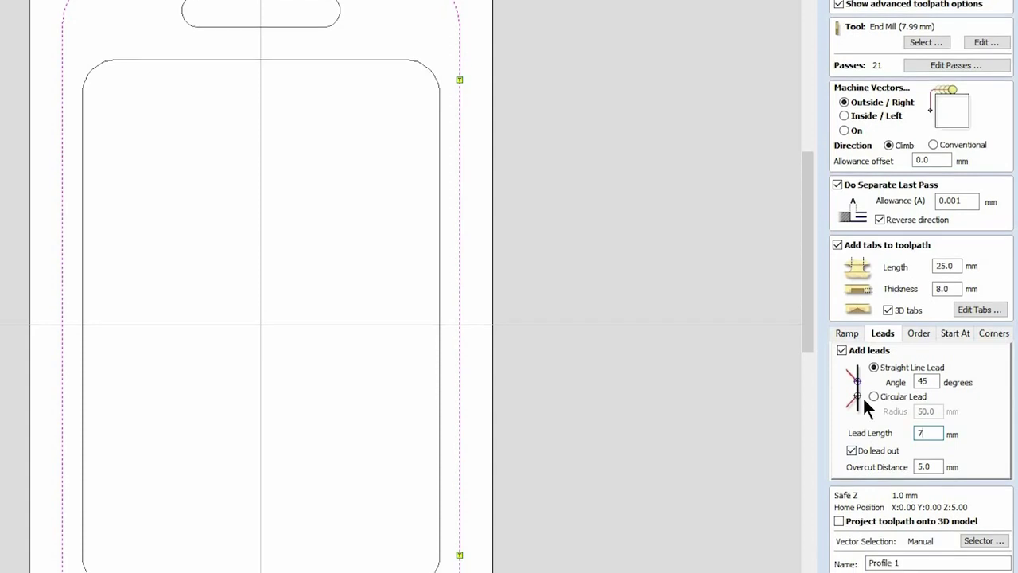
Step: Calculate the toolpath as "outer profile", accepting the cut through the material, and preview all toolpaths on a reset block
drag(901, 530, 830, 529)
text(outer pr)
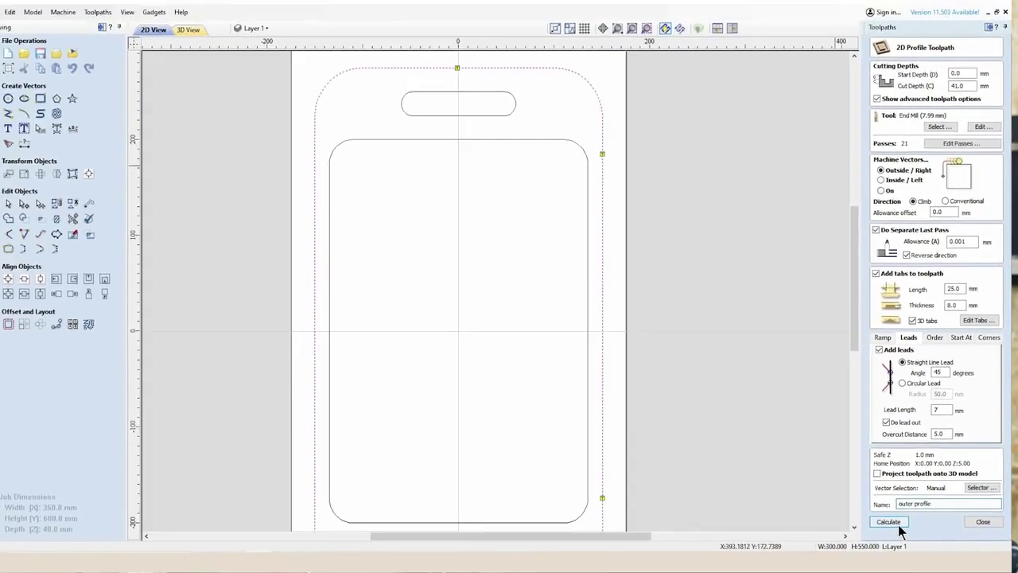
click(902, 524)
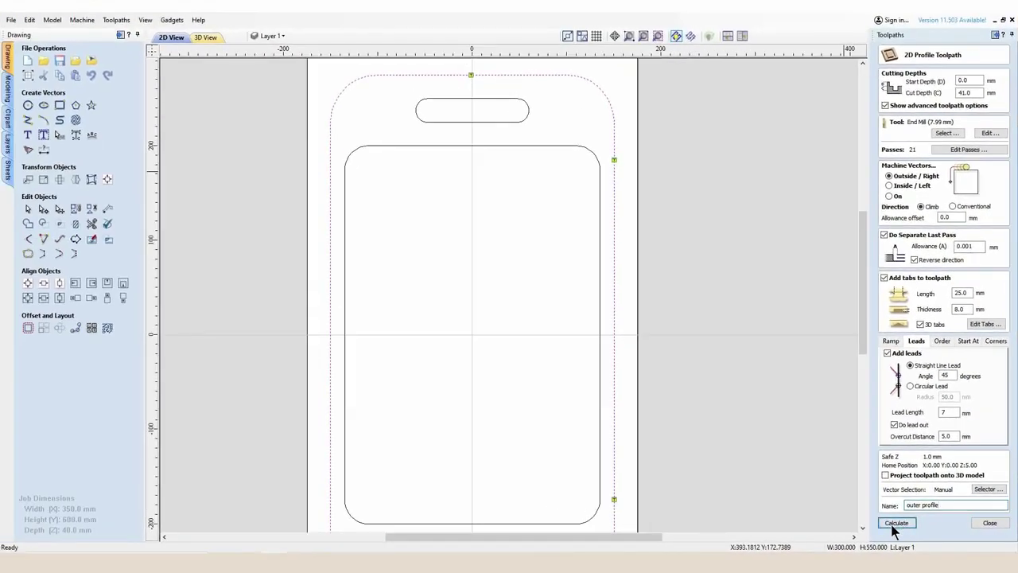
click(485, 335)
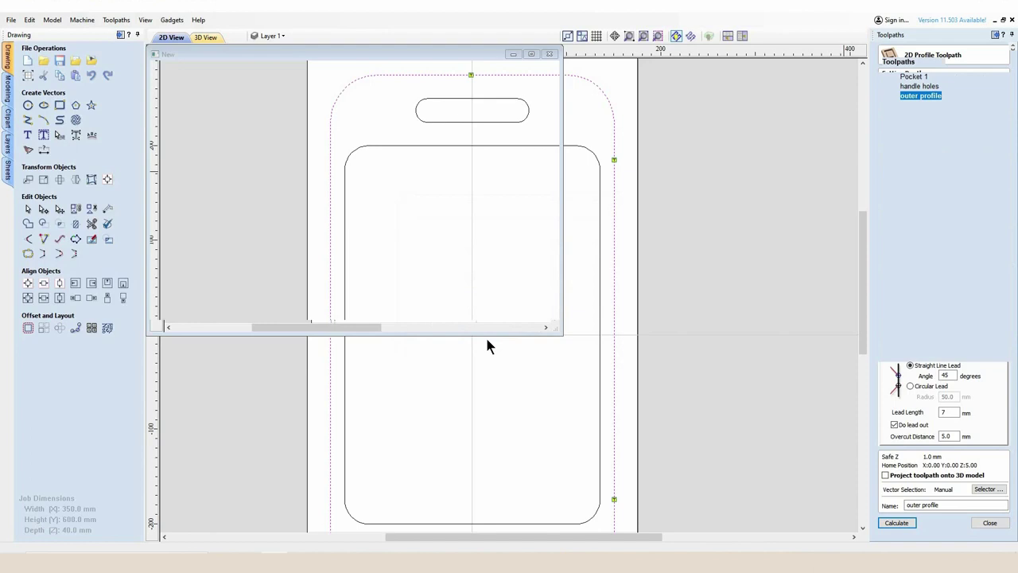
click(923, 254)
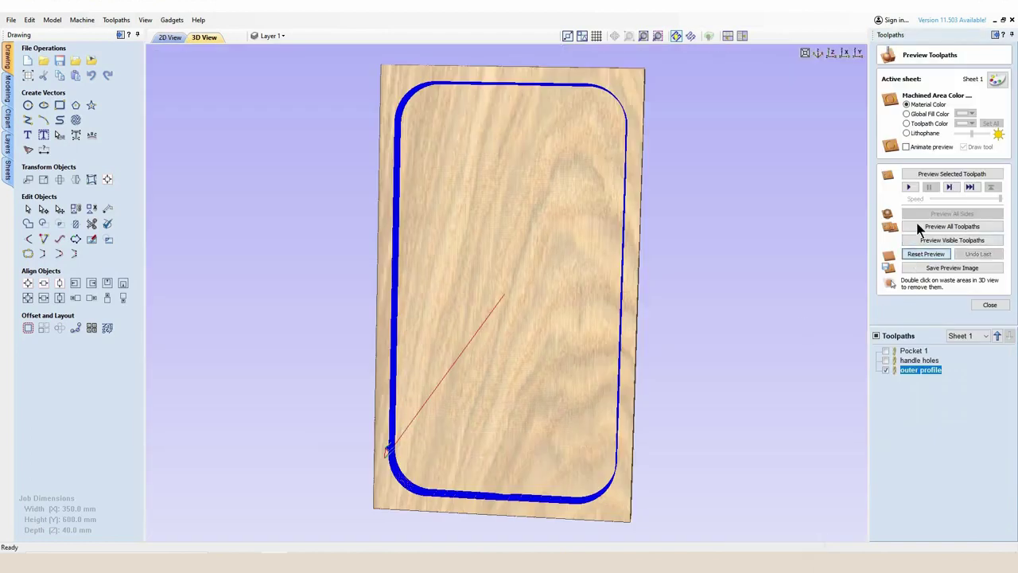
click(952, 226)
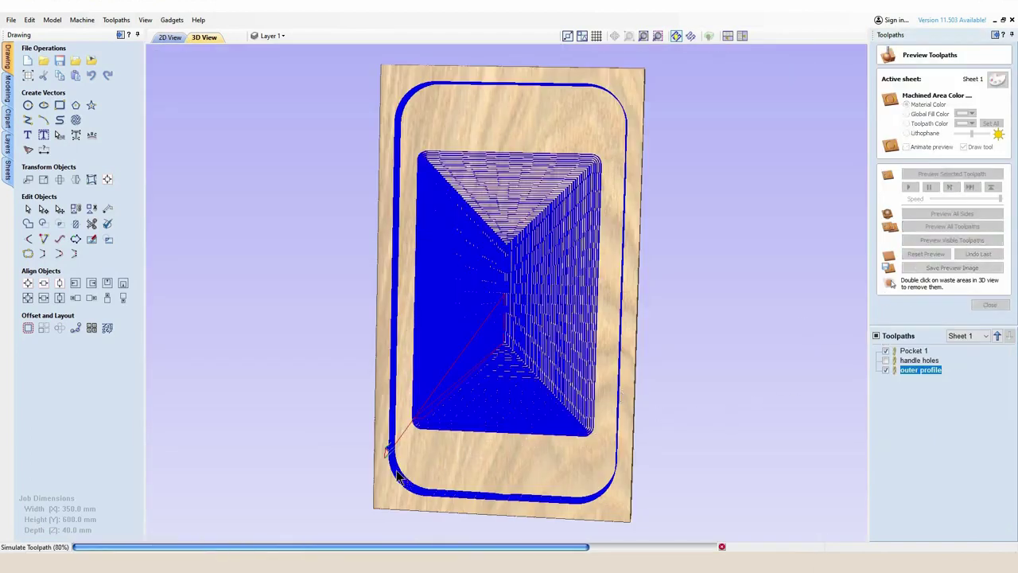
Step: Examine the outer profile's lead-in and lead-out cuts near the board's lower-left corner and the whole previewed block from different angles
scroll(387, 461, up, 3)
scroll(388, 460, up, 3)
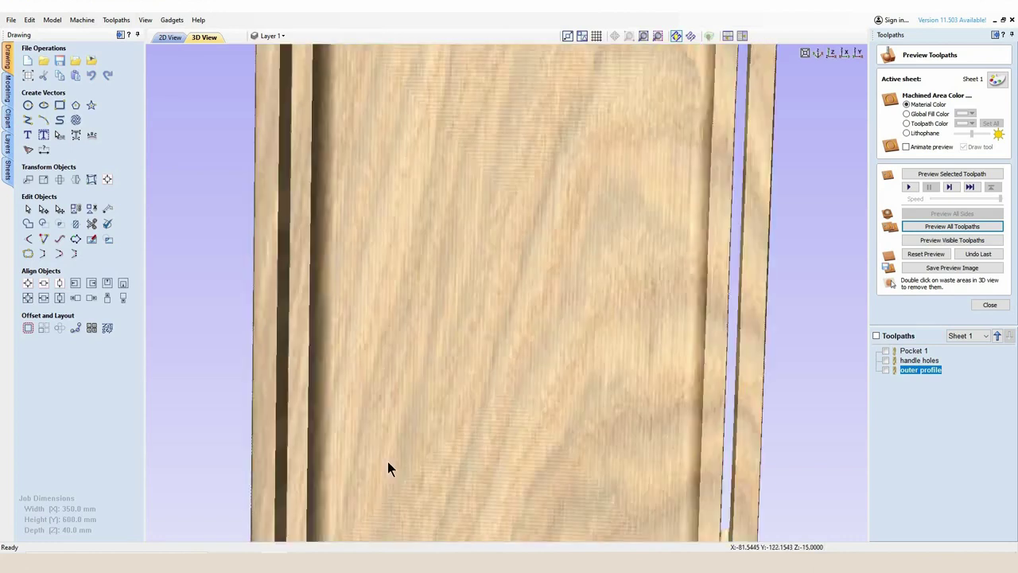
middle_drag(387, 461, 609, 238)
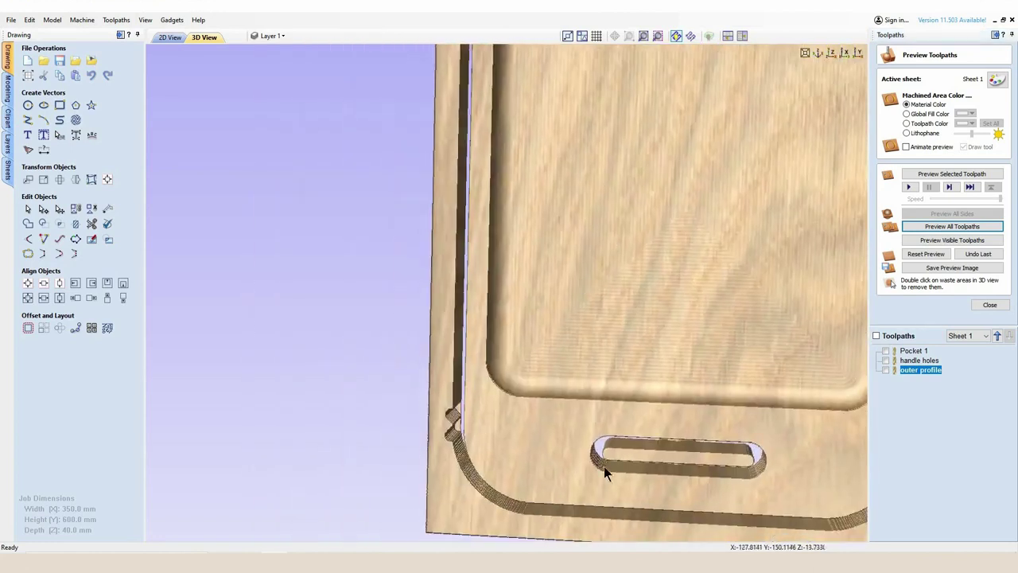
drag(706, 473, 772, 482)
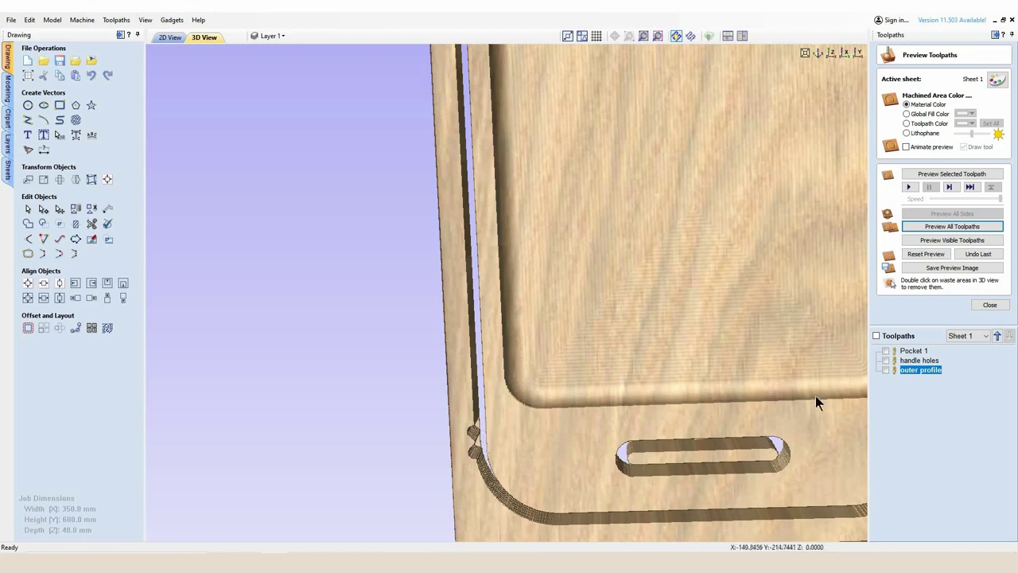
scroll(732, 391, down, 5)
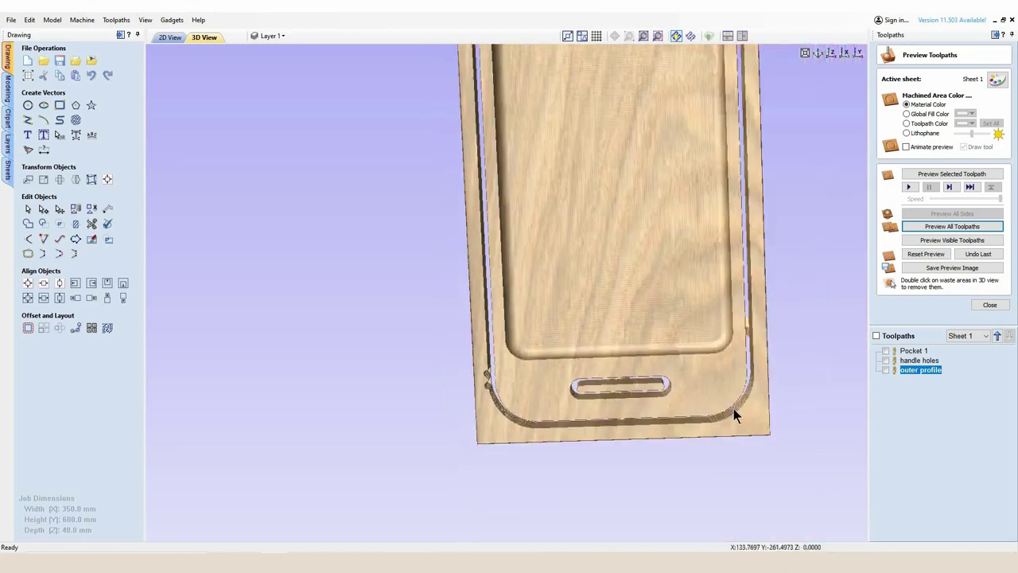
click(170, 40)
scroll(496, 335, down, 3)
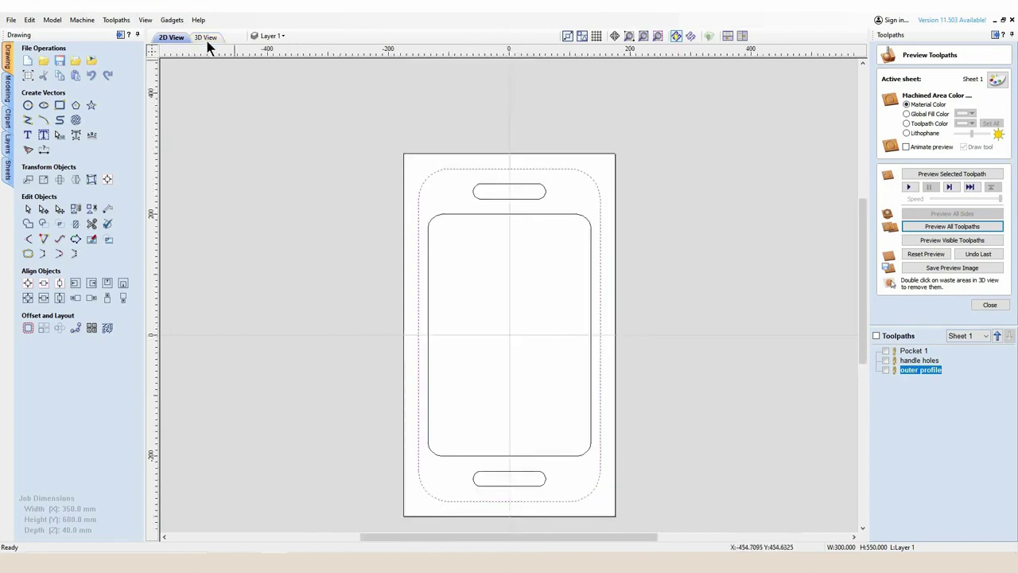
click(205, 38)
scroll(581, 411, down, 4)
drag(580, 411, 469, 156)
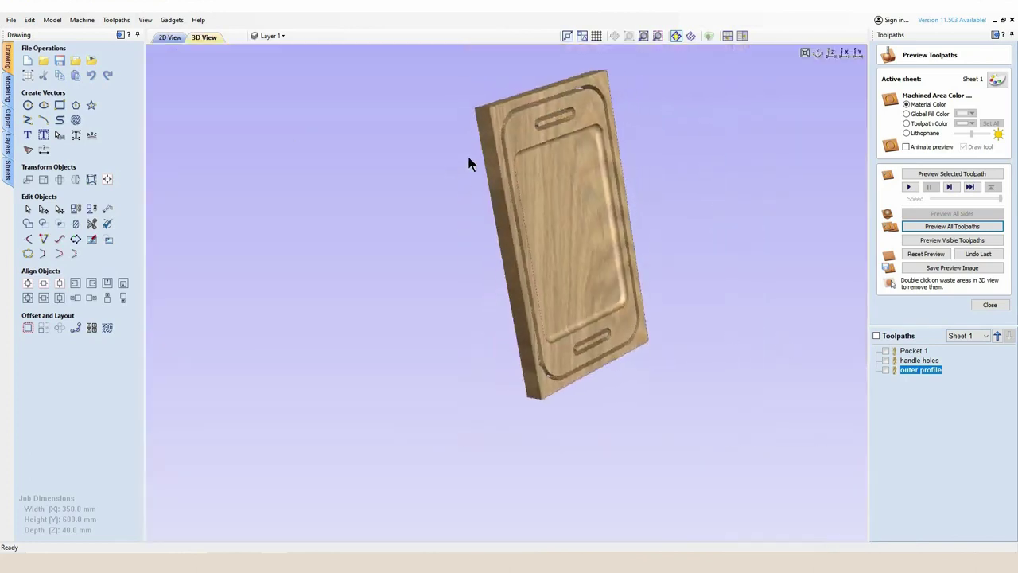
drag(478, 208, 387, 198)
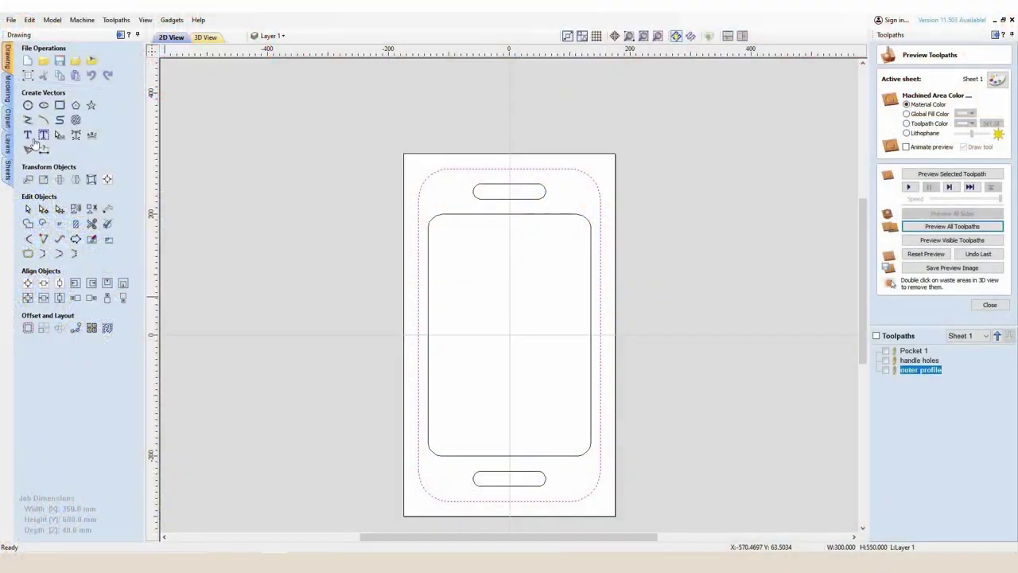
Step: Create the text "Sant's Snacks" in Script MT Bold with a text height of 30 mm
click(29, 136)
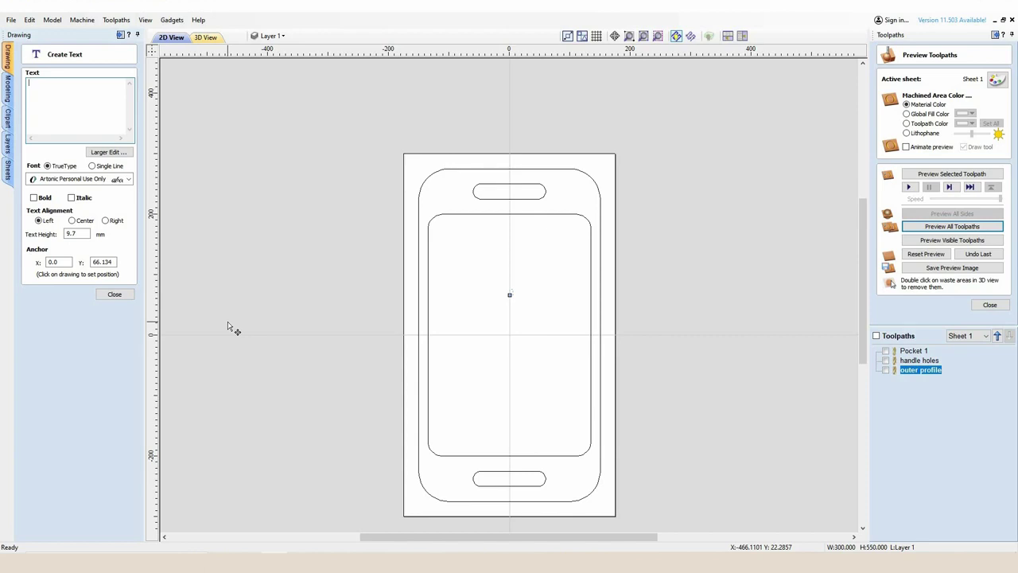
double_click(70, 233)
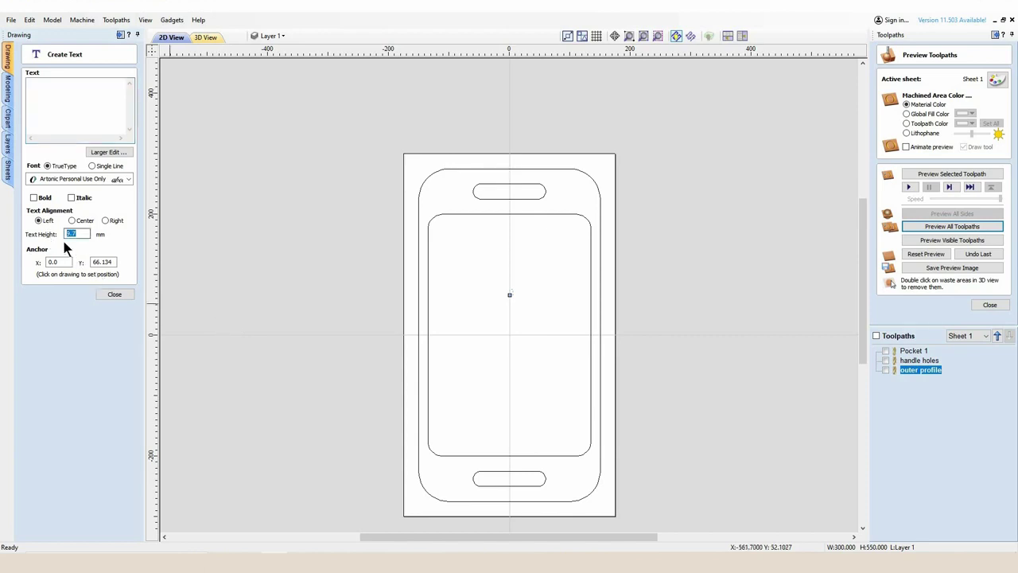
text(30)
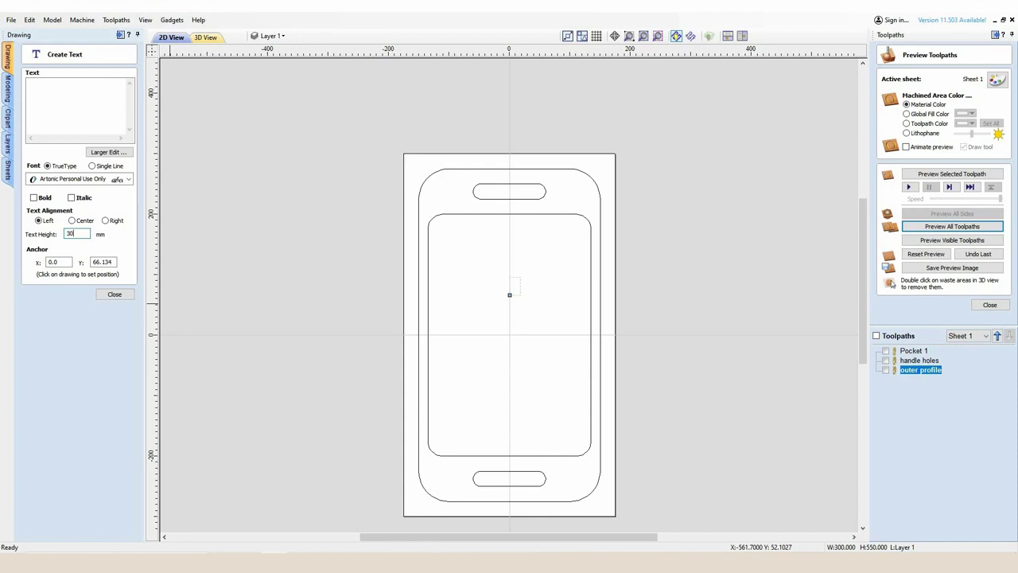
click(124, 181)
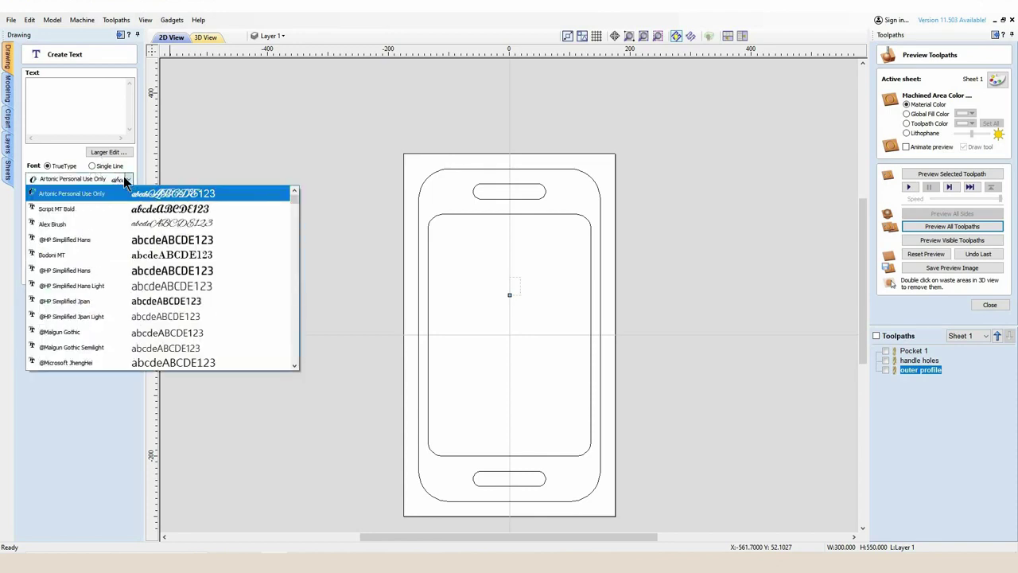
click(69, 211)
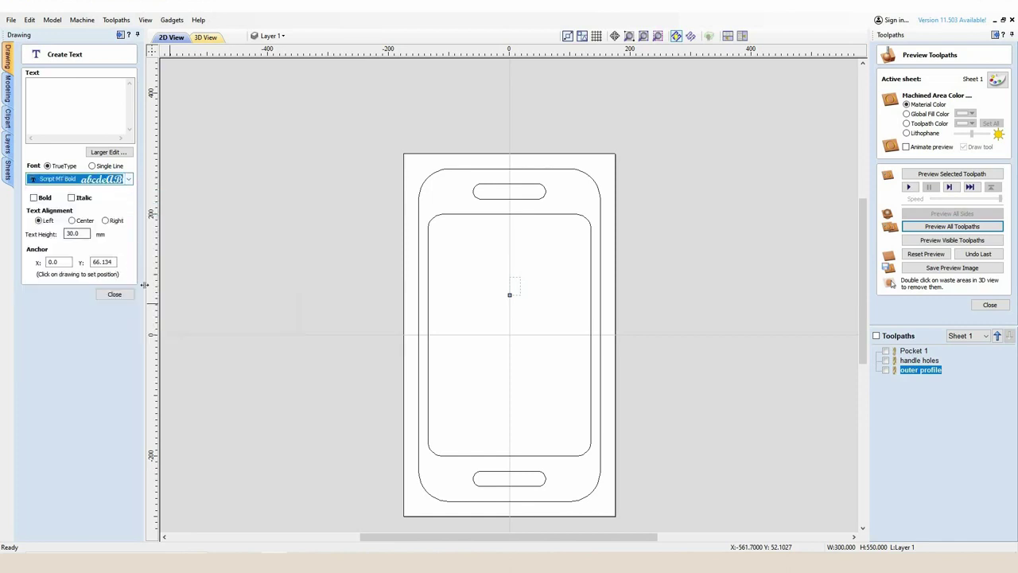
click(50, 99)
text(S)
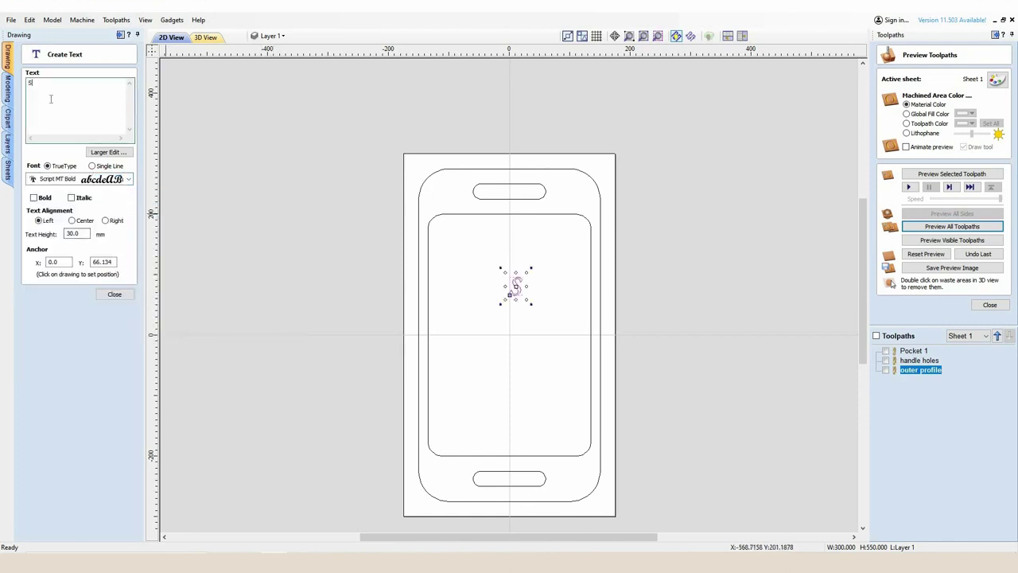
text(ant's)
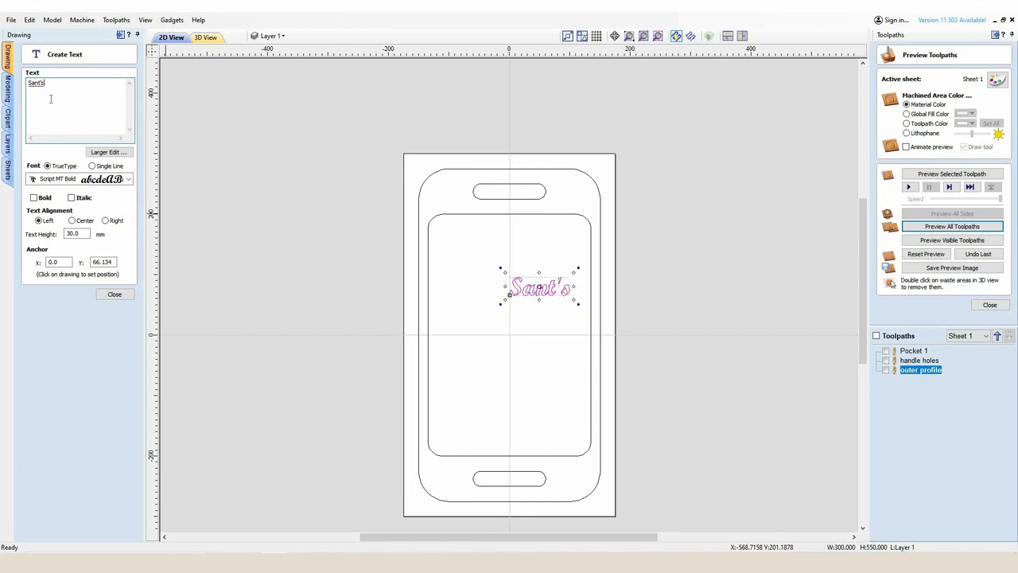
text( Snacks)
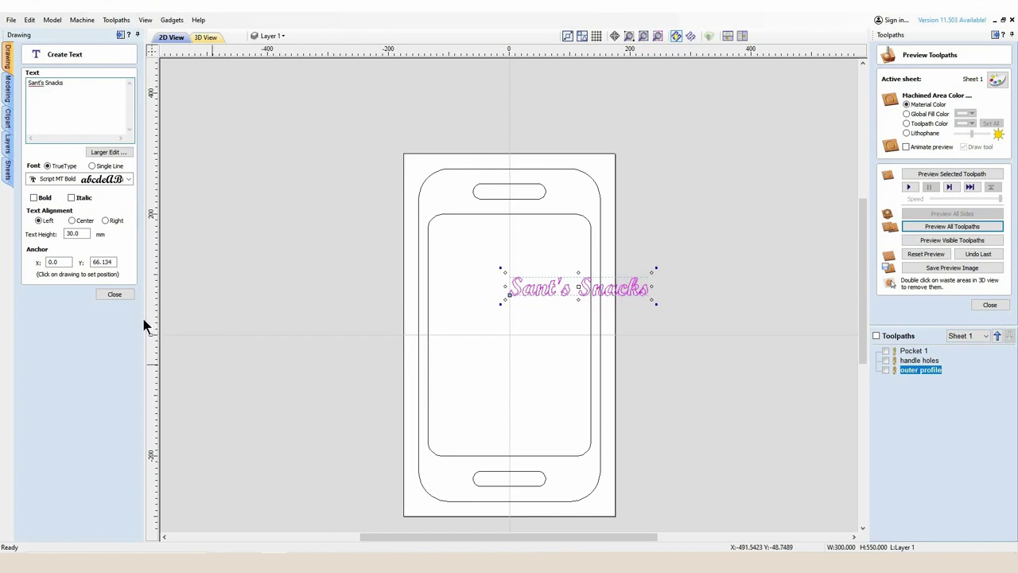
click(115, 295)
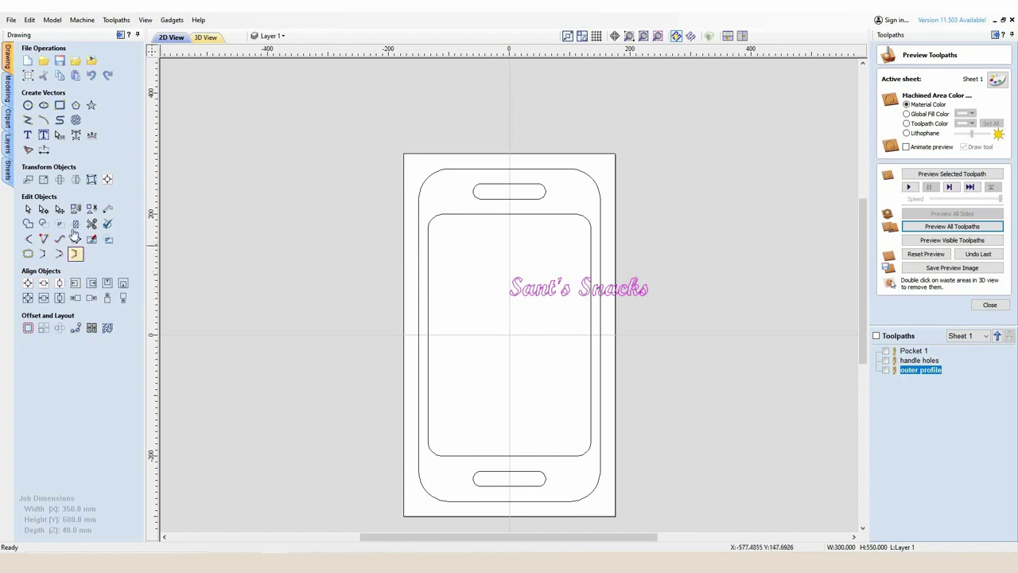
Step: Rotate the text by a relative angle of 90 degrees about its centre
click(59, 182)
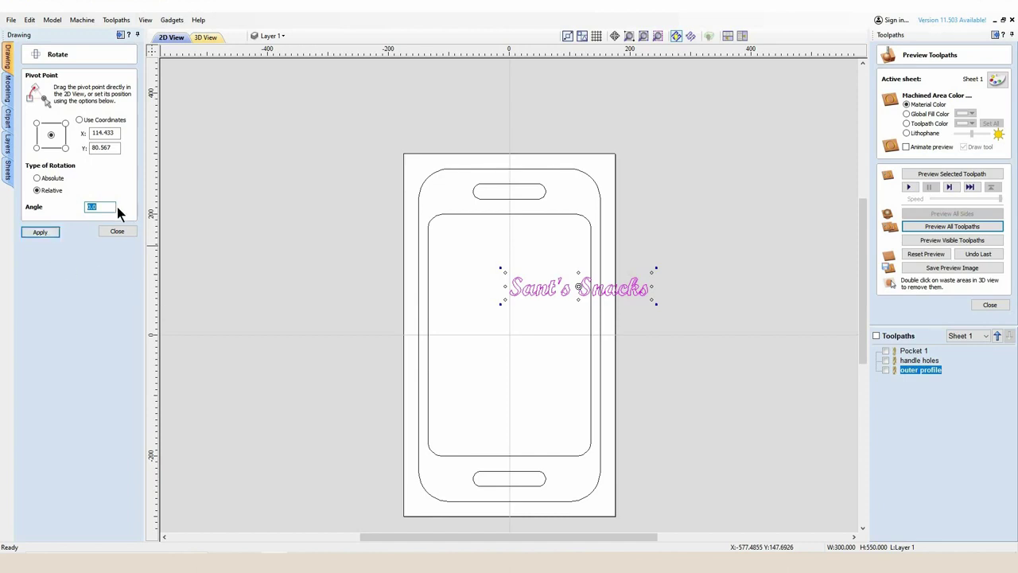
key(Return)
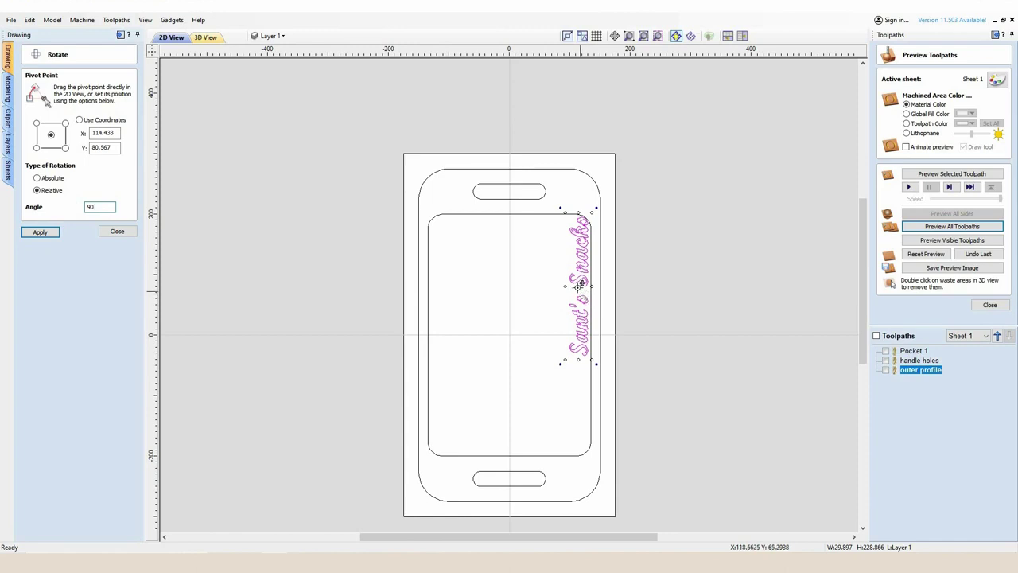
Step: Undo the text's trial move and 90-degree rotation, and rotate it by a relative angle of 270 degrees about its centre
drag(578, 286, 569, 347)
key(ctrl+z)
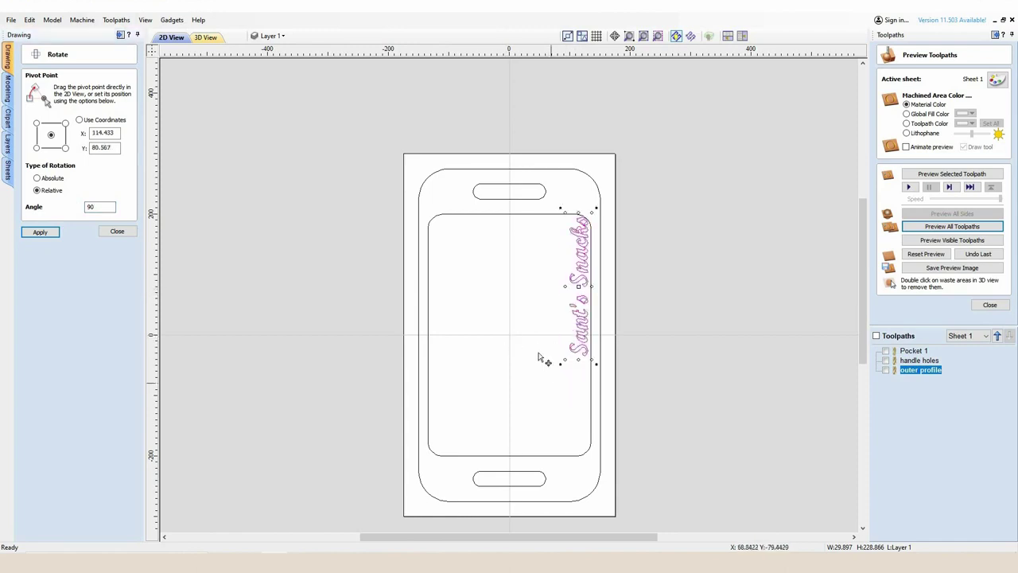
key(ctrl+z)
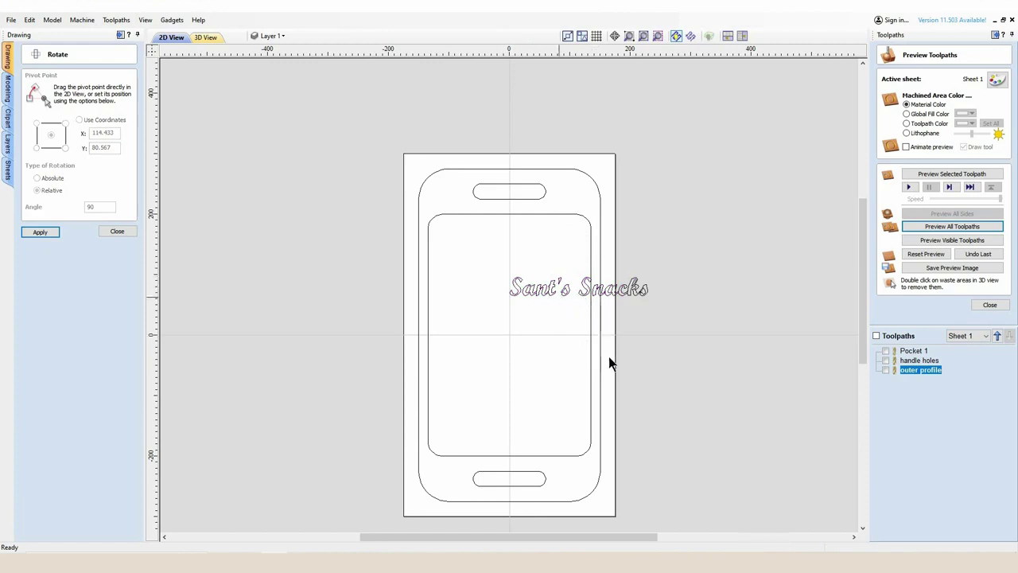
click(557, 290)
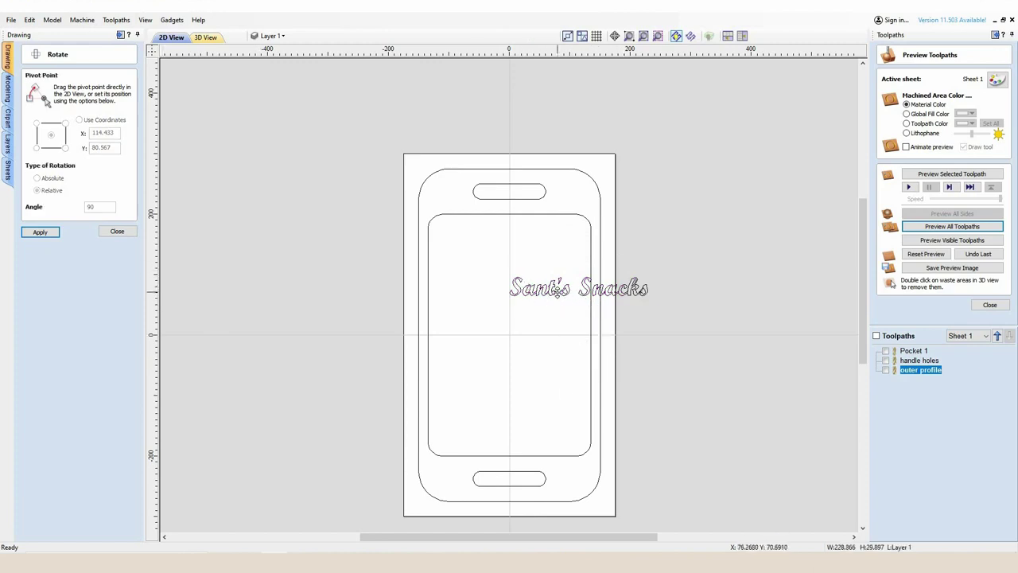
click(95, 207)
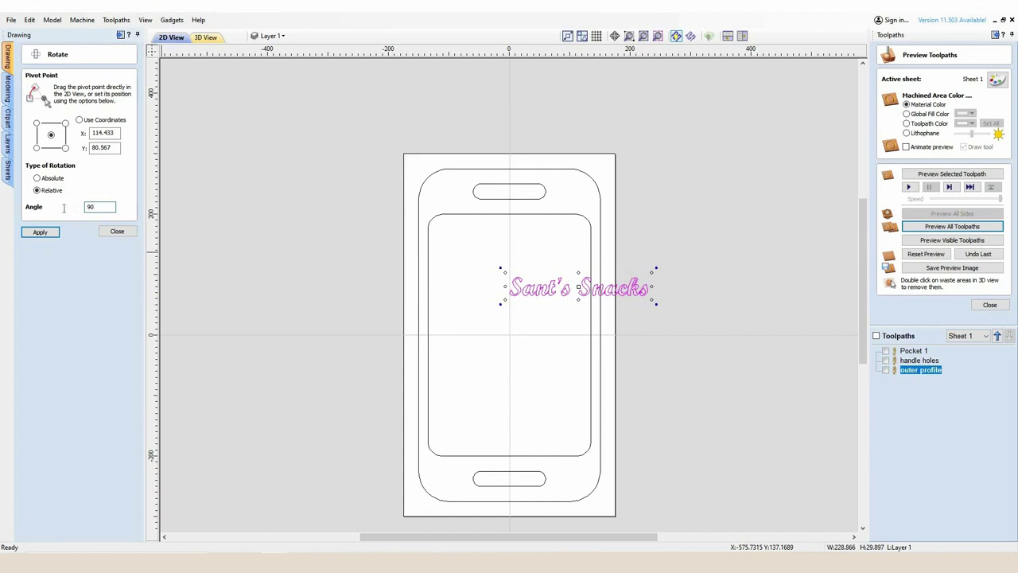
text(27)
key(Return)
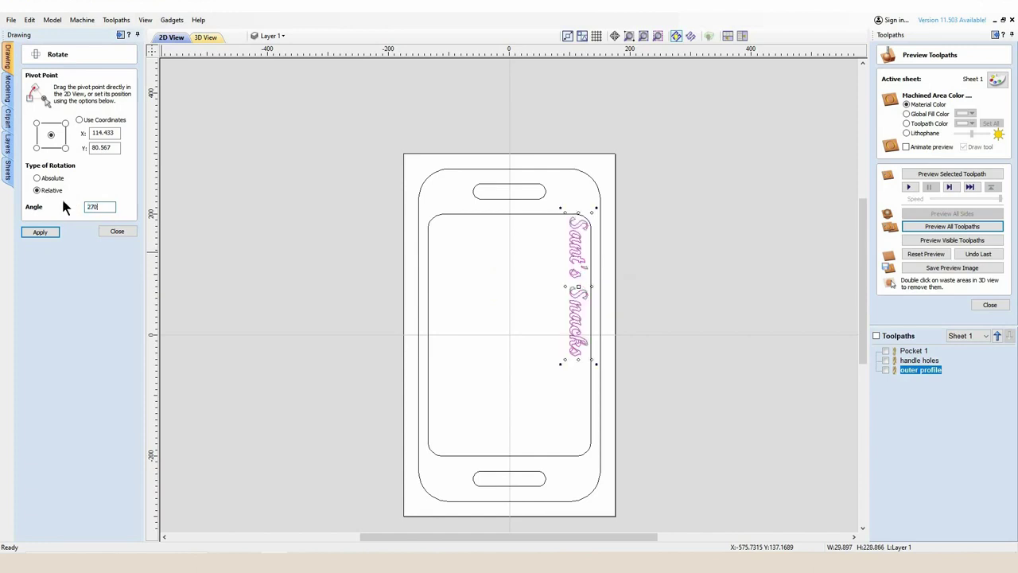
click(119, 232)
Step: Move the rotated text inside the recess, centre it vertically in the material and nudge it slightly left
click(578, 311)
drag(573, 312, 553, 357)
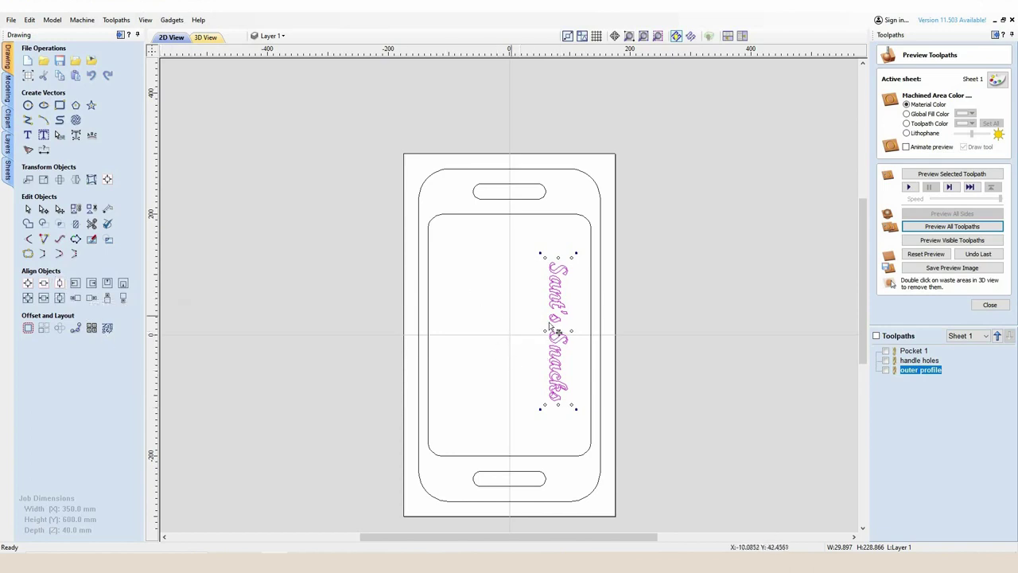
click(60, 284)
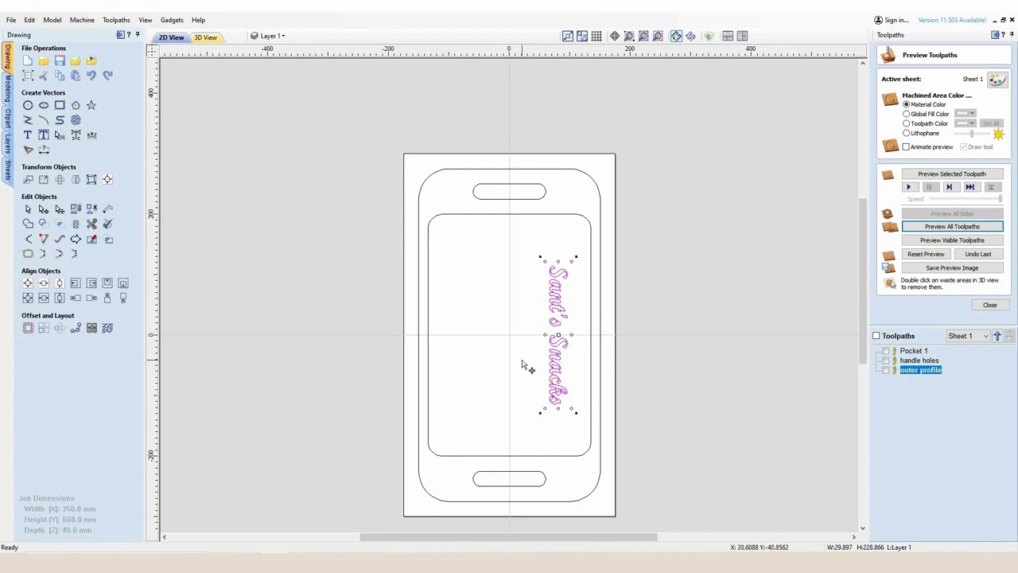
click(556, 377)
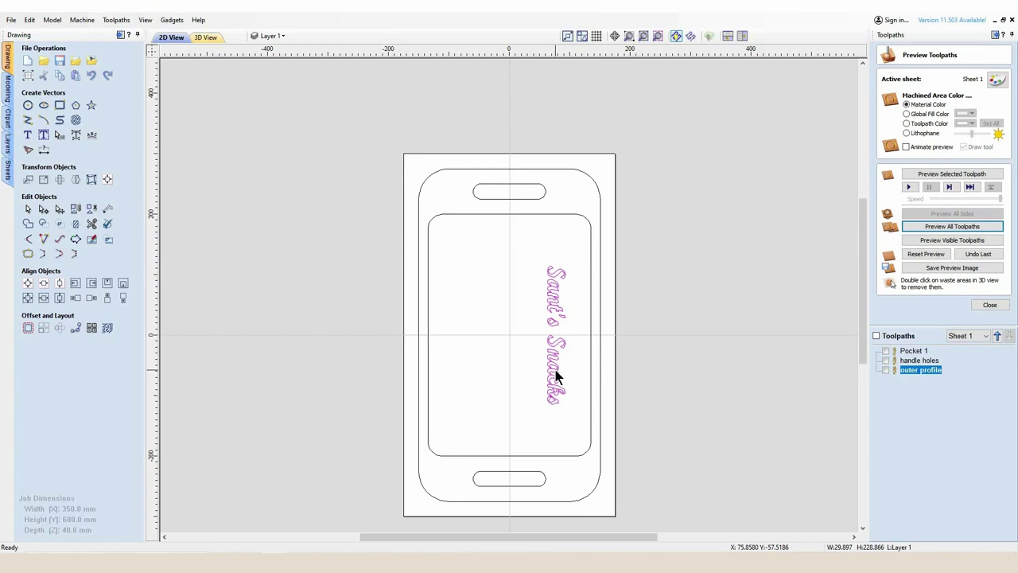
key(Left)
key(Left)
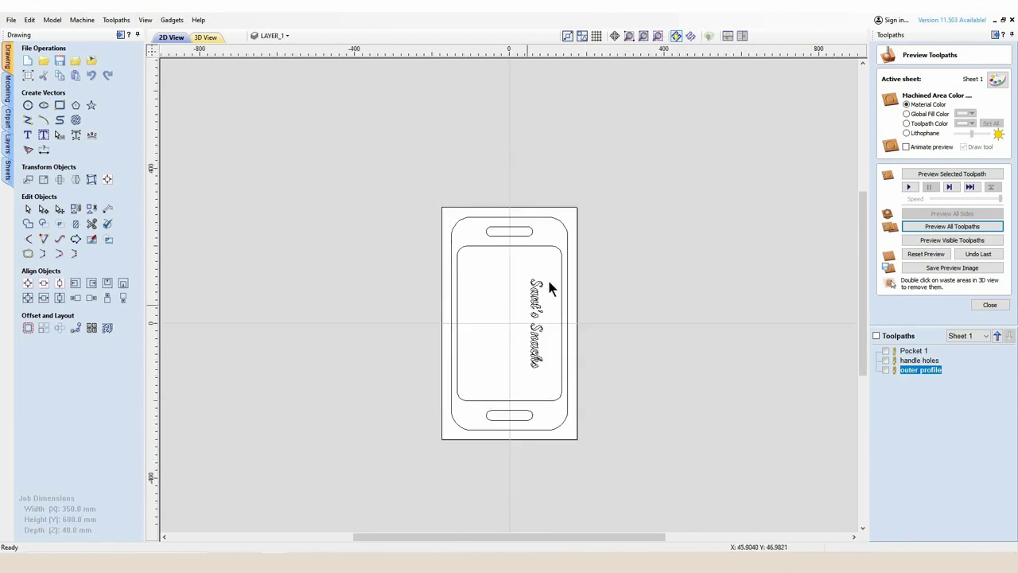
Step: Paste the copied deer, tree and snowflake scene into the recess beside the text
scroll(516, 329, up, 2)
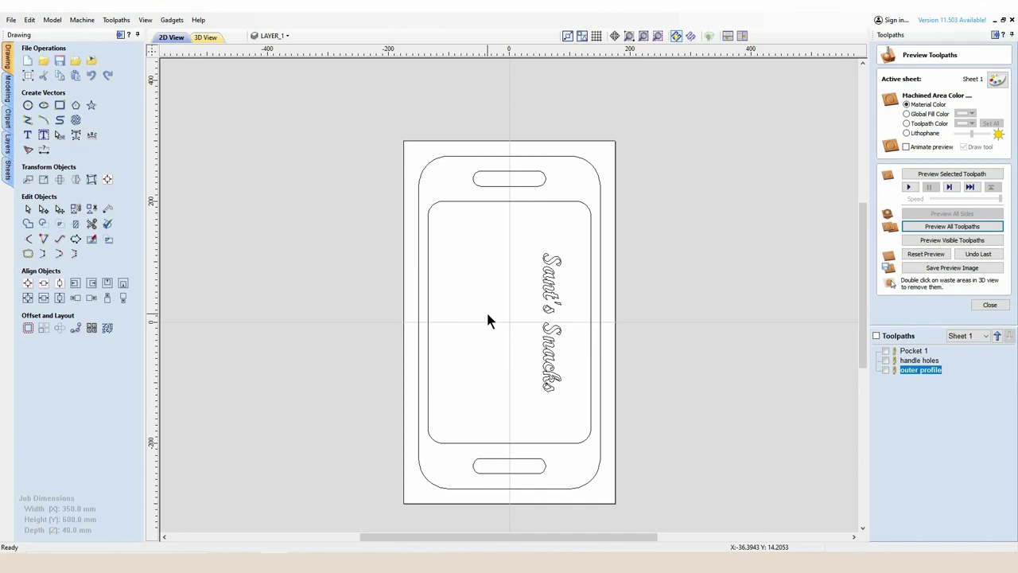
key(ctrl+v)
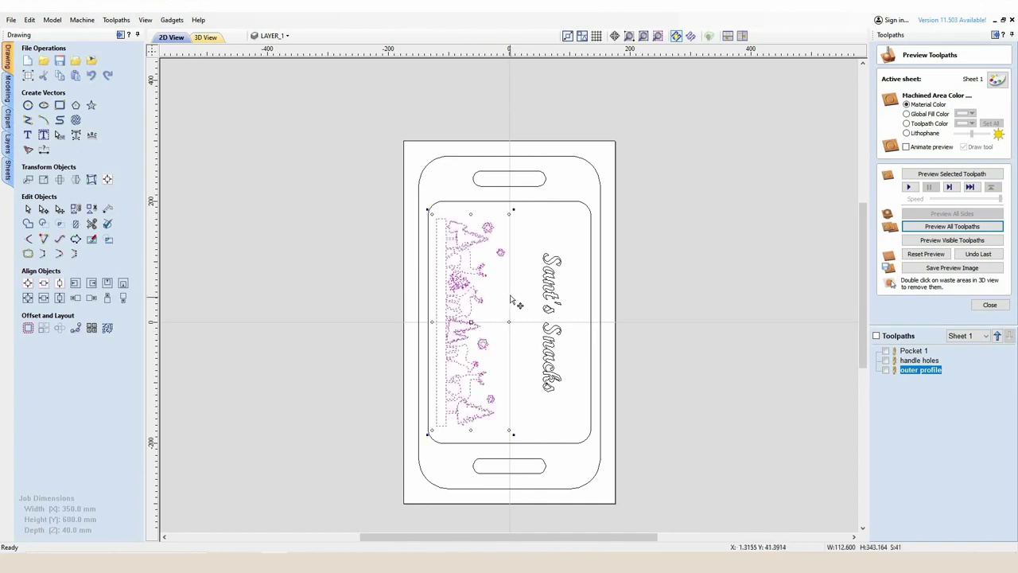
click(506, 304)
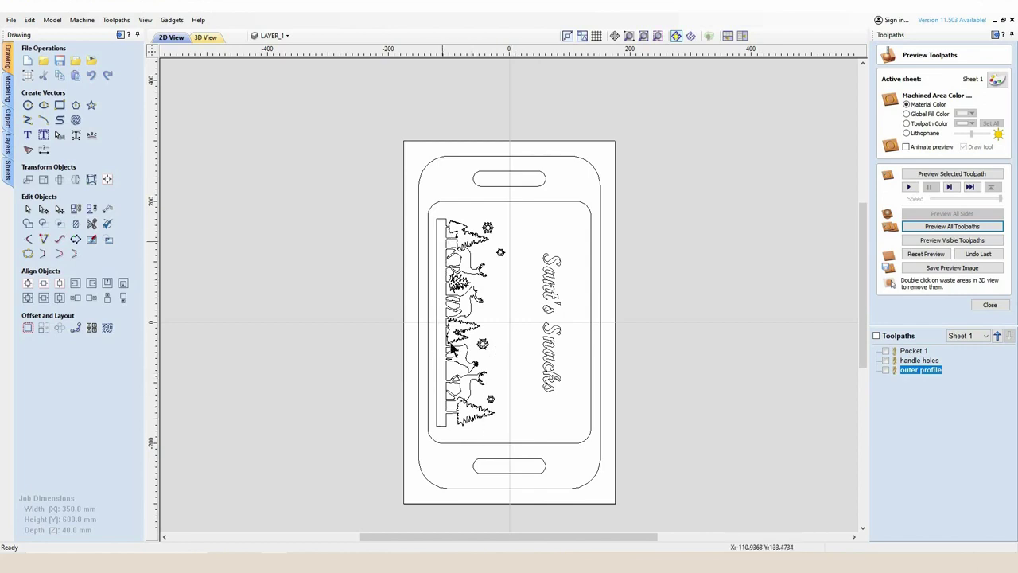
Step: Examine the pasted scene's position against the recess outline and the recess's curved edges in the 3D preview
scroll(455, 342, up, 2)
scroll(460, 353, down, 1)
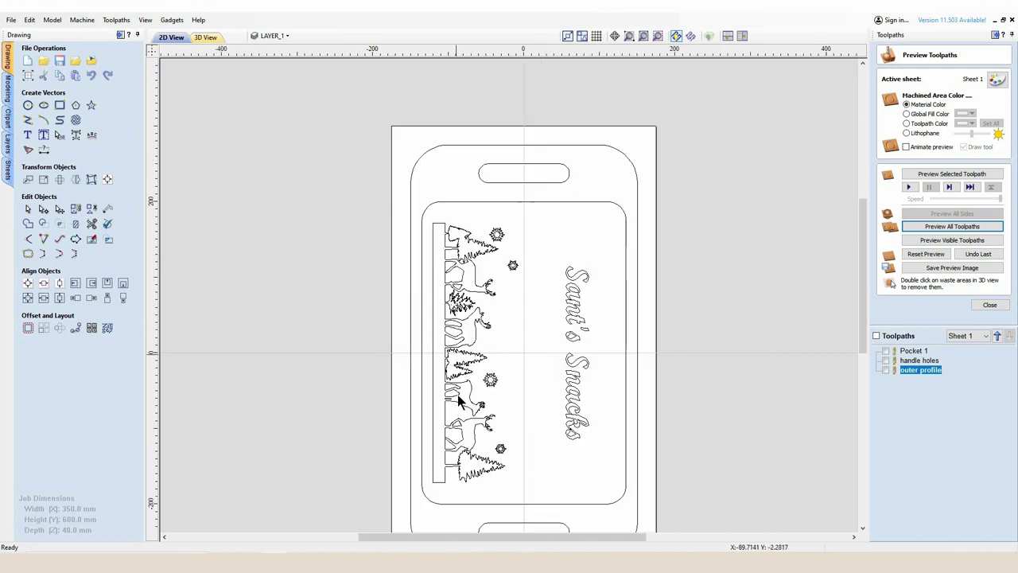
drag(506, 487, 530, 481)
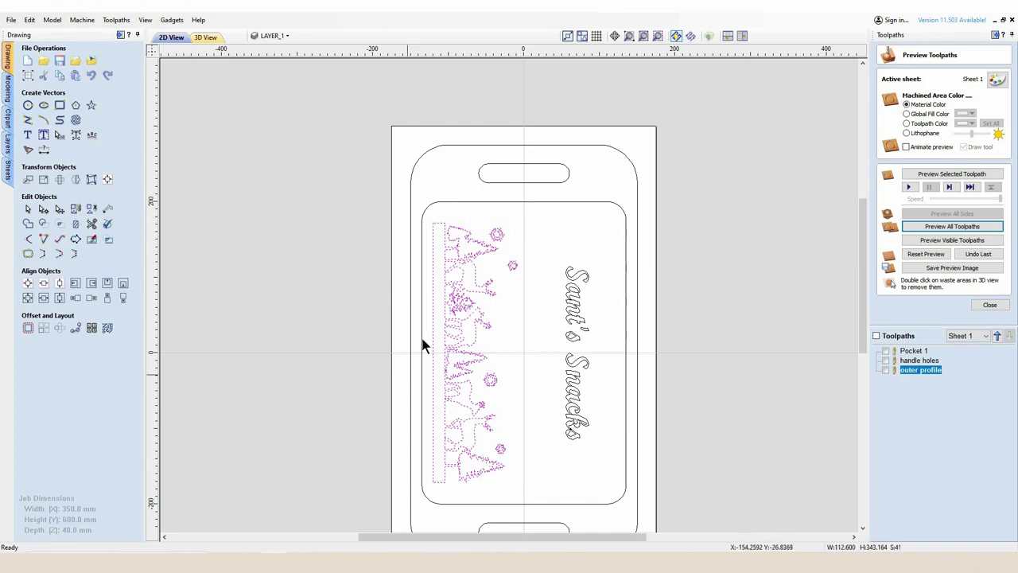
scroll(444, 366, up, 4)
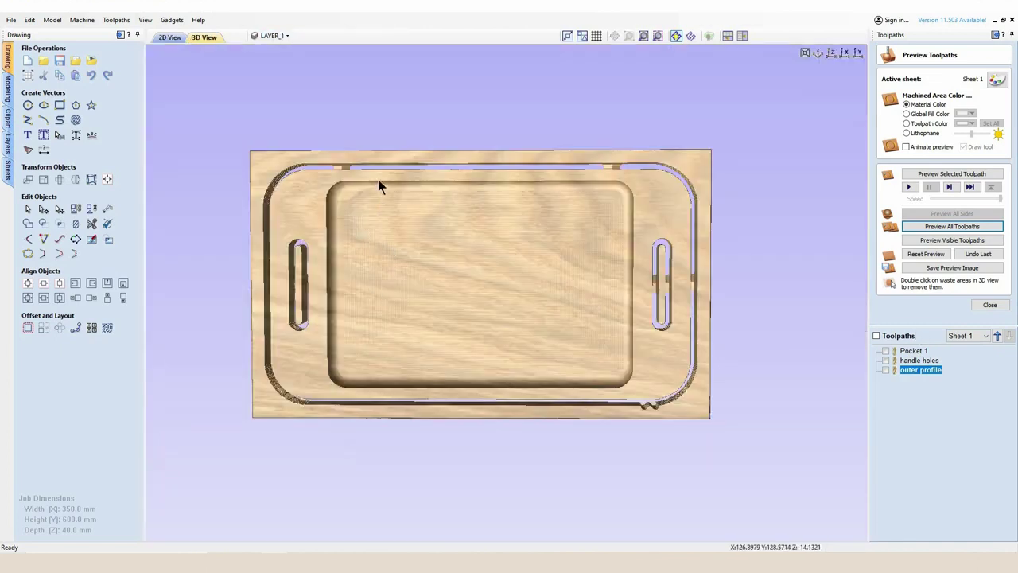
scroll(378, 179, up, 4)
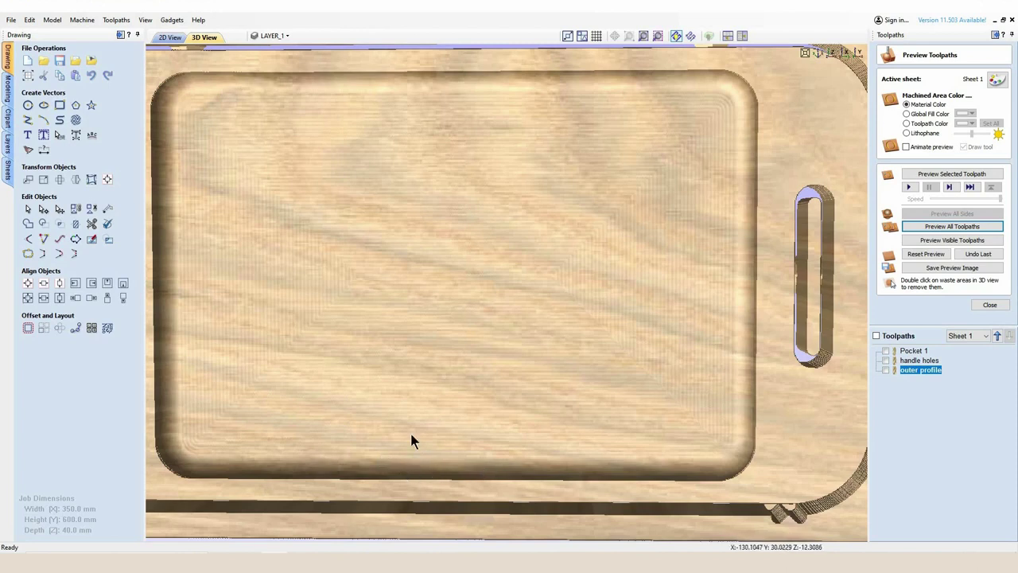
click(170, 37)
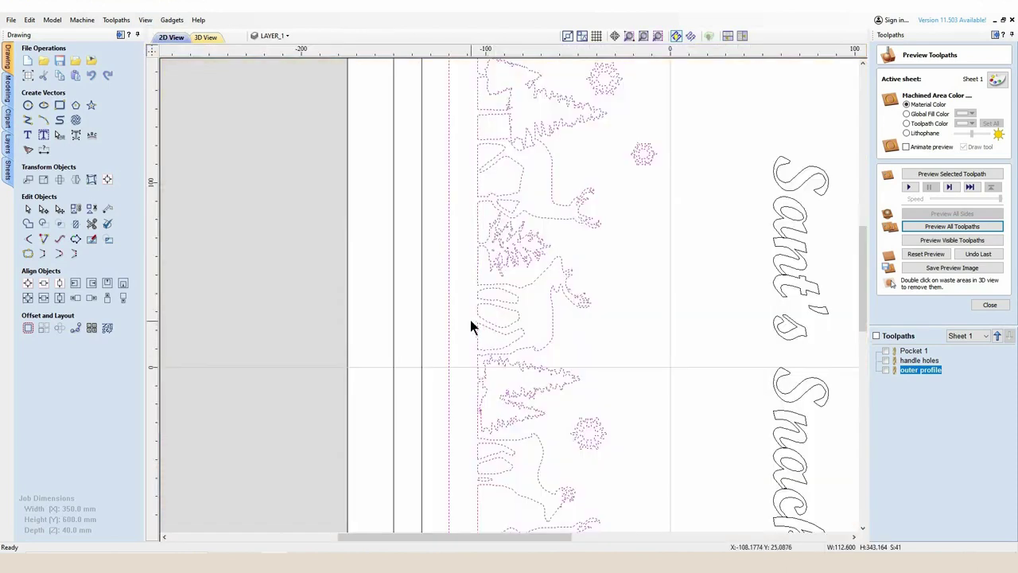
scroll(502, 354, down, 2)
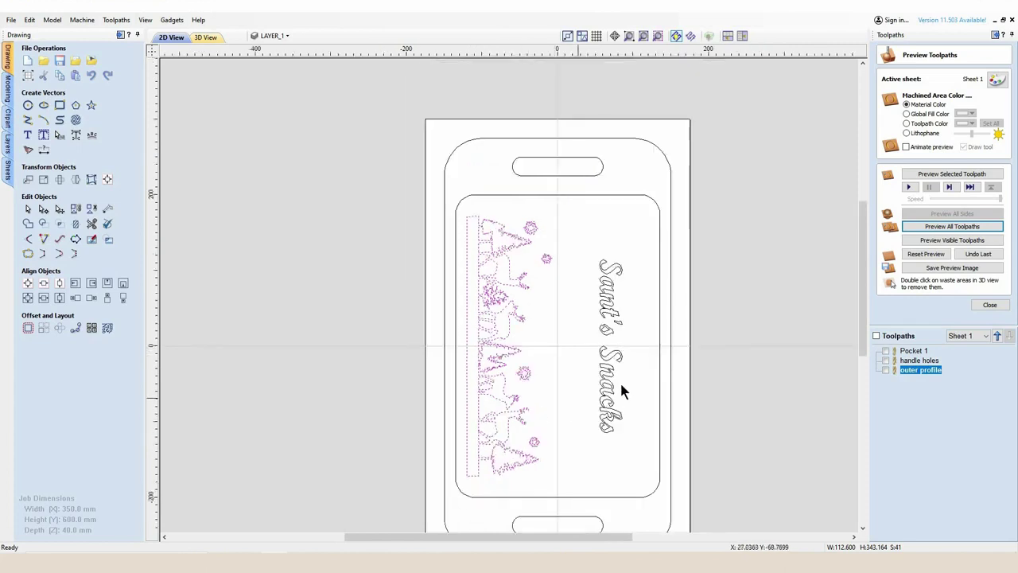
Step: Nudge the "Sant's Snacks" text closer to the deer and tree scene
click(634, 447)
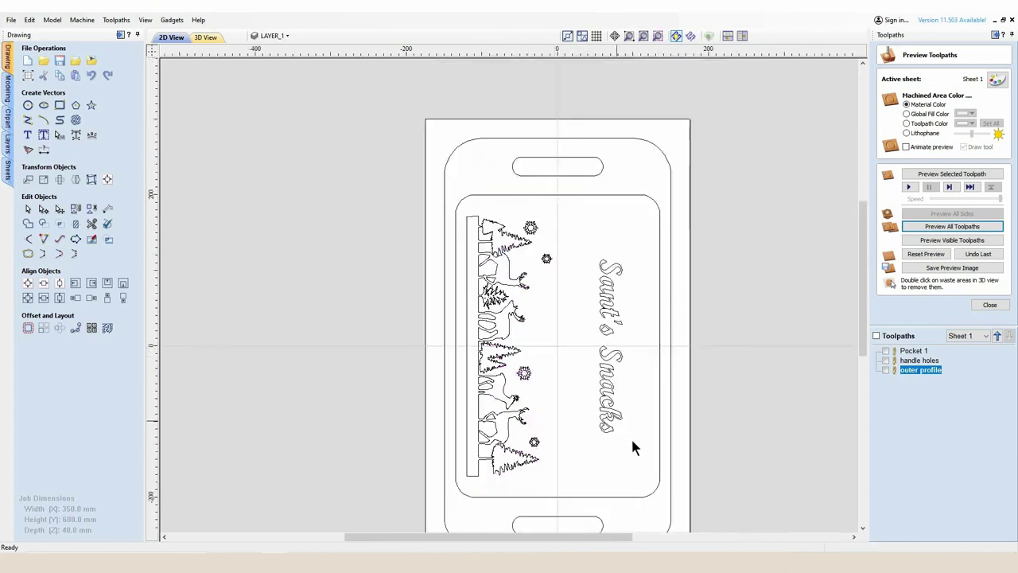
click(609, 386)
key(Left)
key(Left)
key(Left)
key(Left)
key(Left)
key(Left)
key(Left)
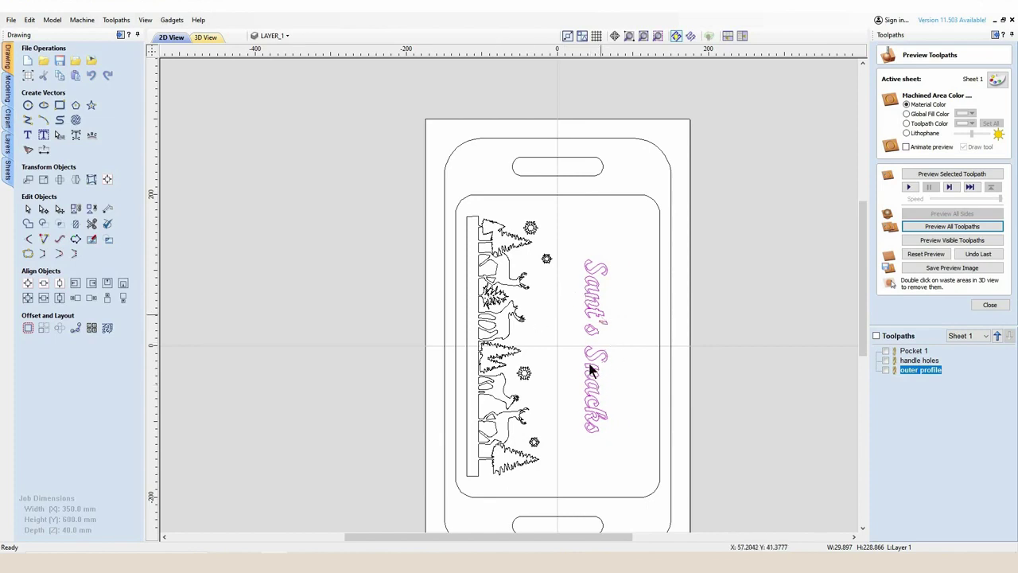
Step: Close the toolpath preview settings and group all vectors of the deer, tree and snowflake scene
click(854, 401)
click(996, 304)
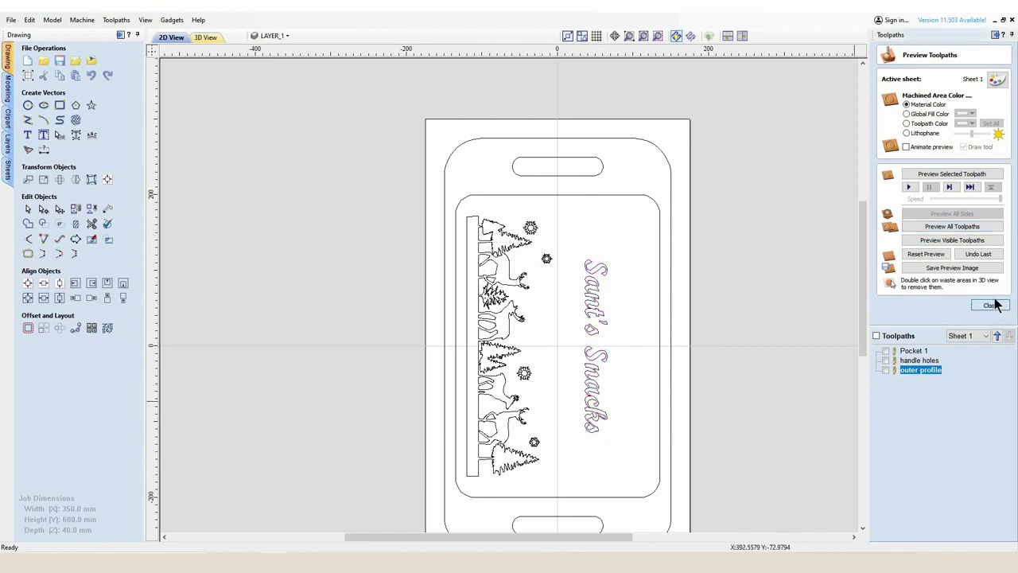
click(592, 373)
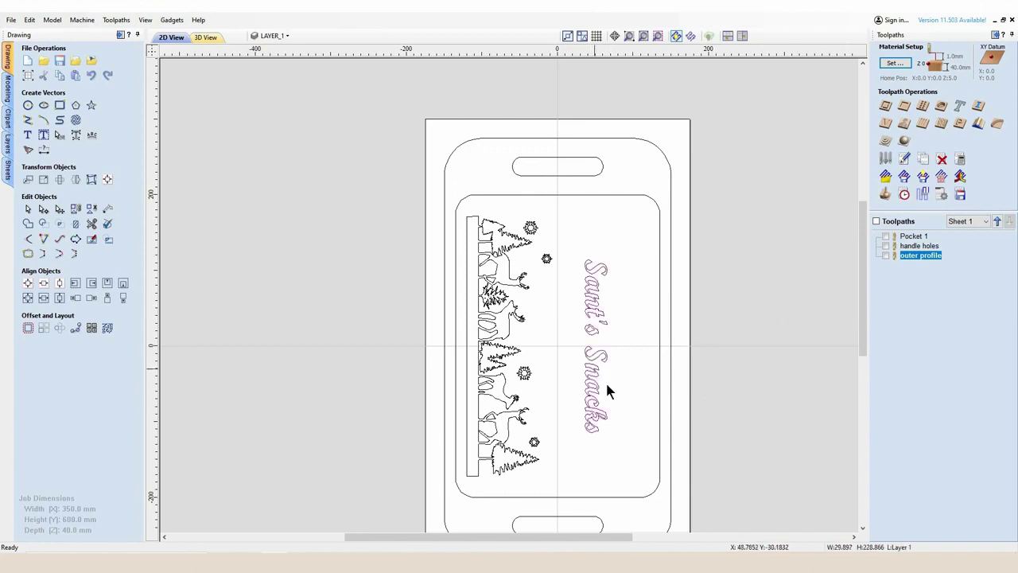
click(568, 459)
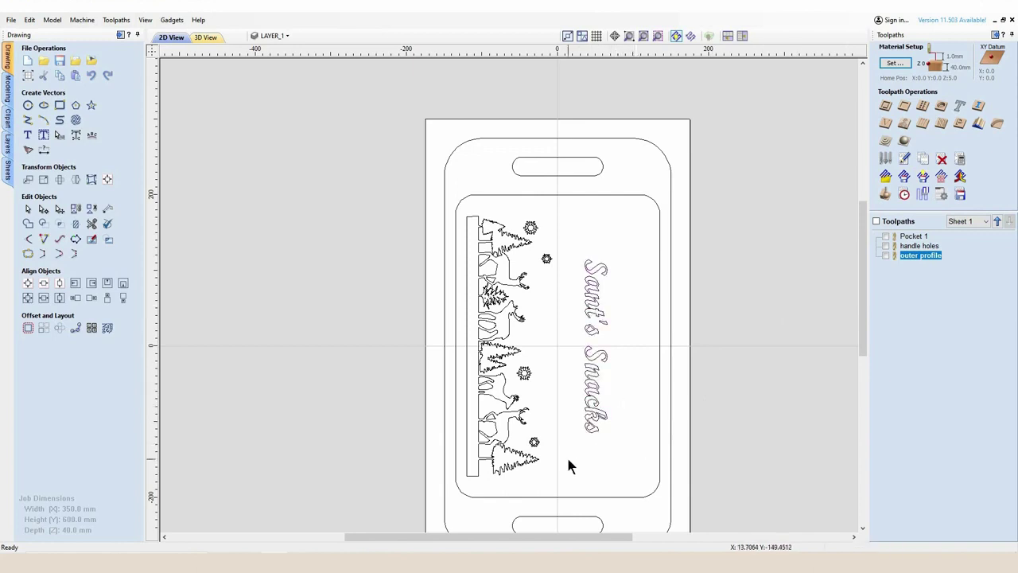
drag(566, 489, 462, 209)
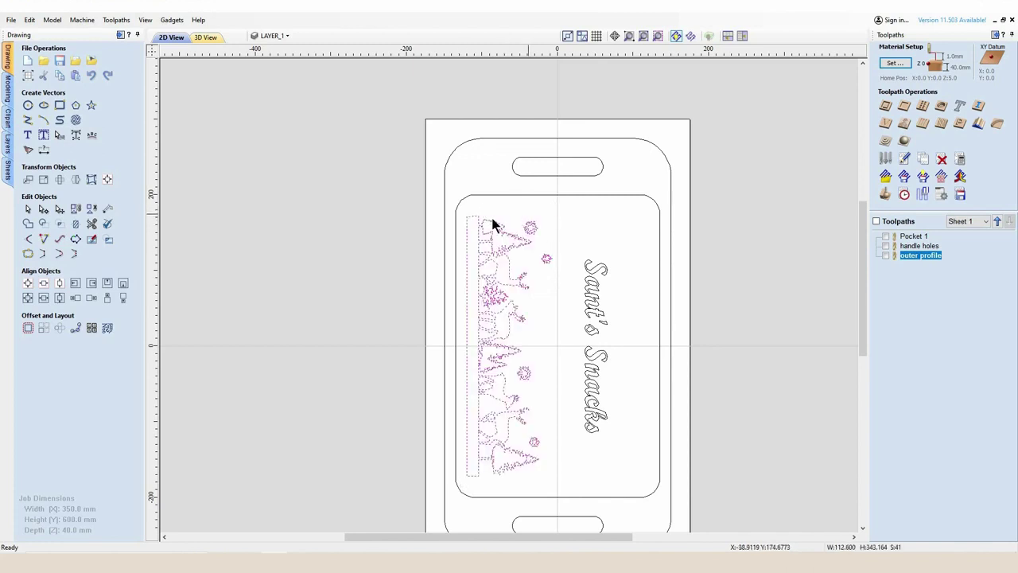
key(g)
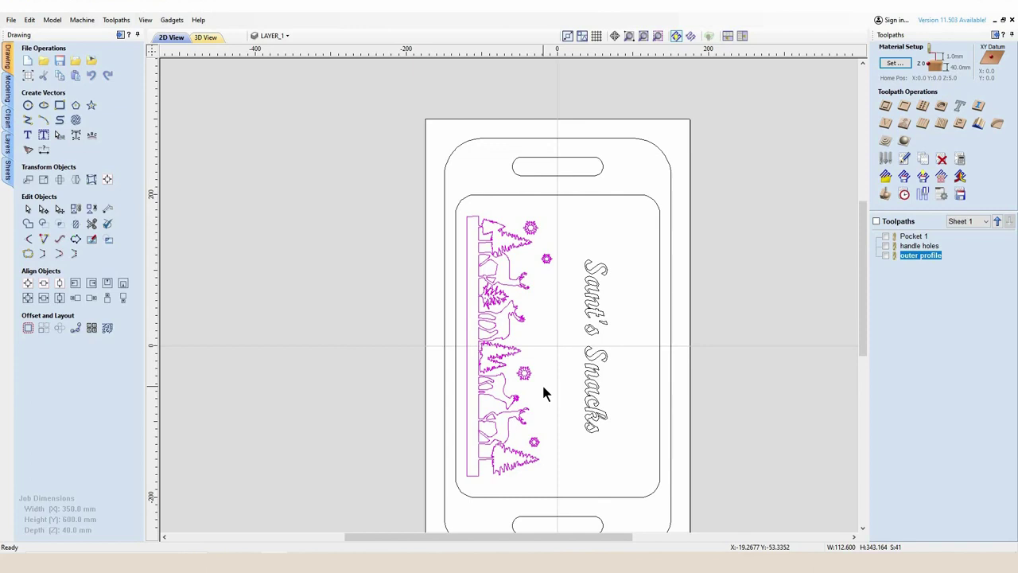
Step: Start a V-Carve toolpath for the grouped scene and the text with a start depth of 15 mm and flat depth of 2 mm
shift+click(593, 363)
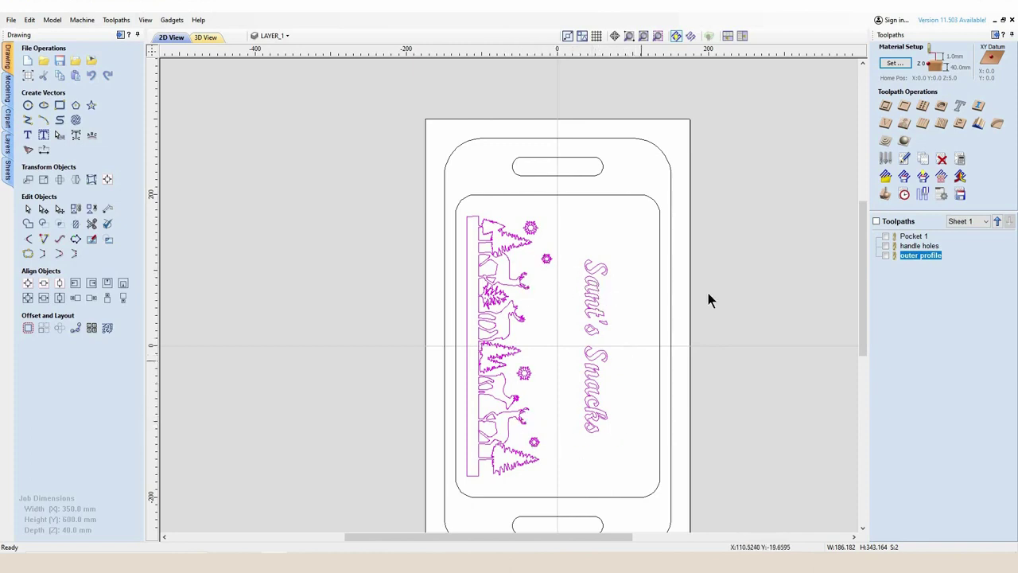
click(885, 125)
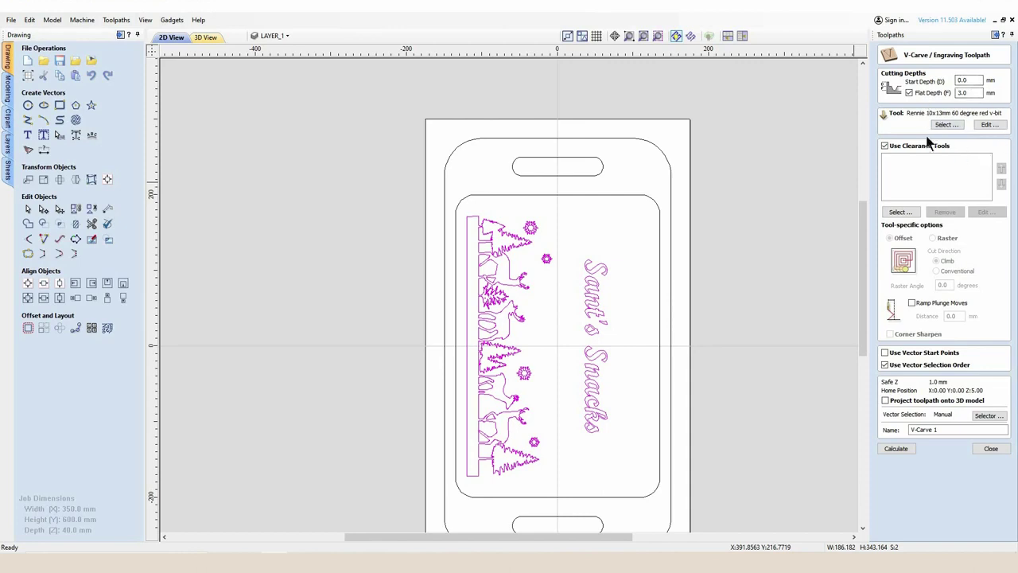
double_click(960, 80)
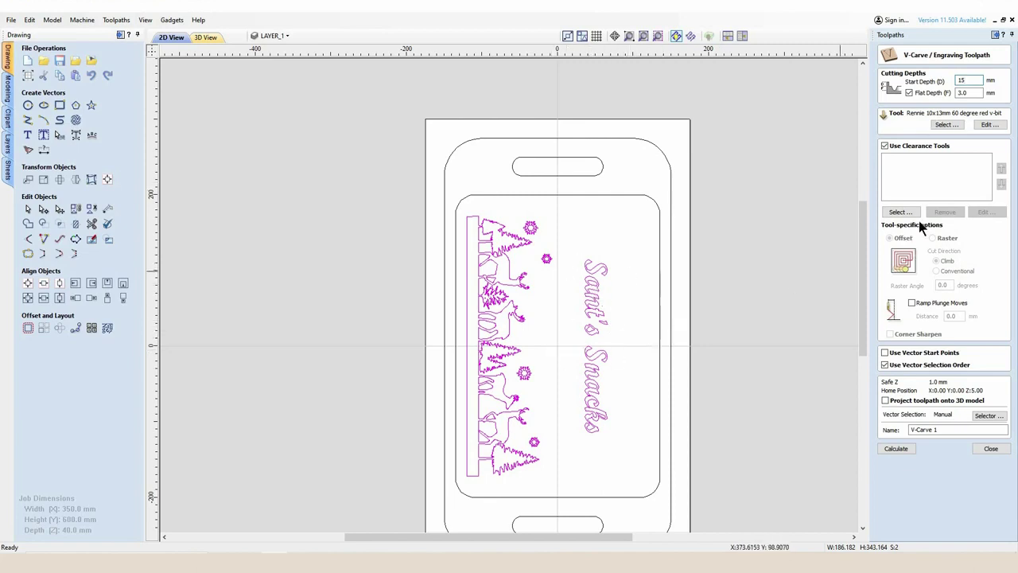
double_click(973, 92)
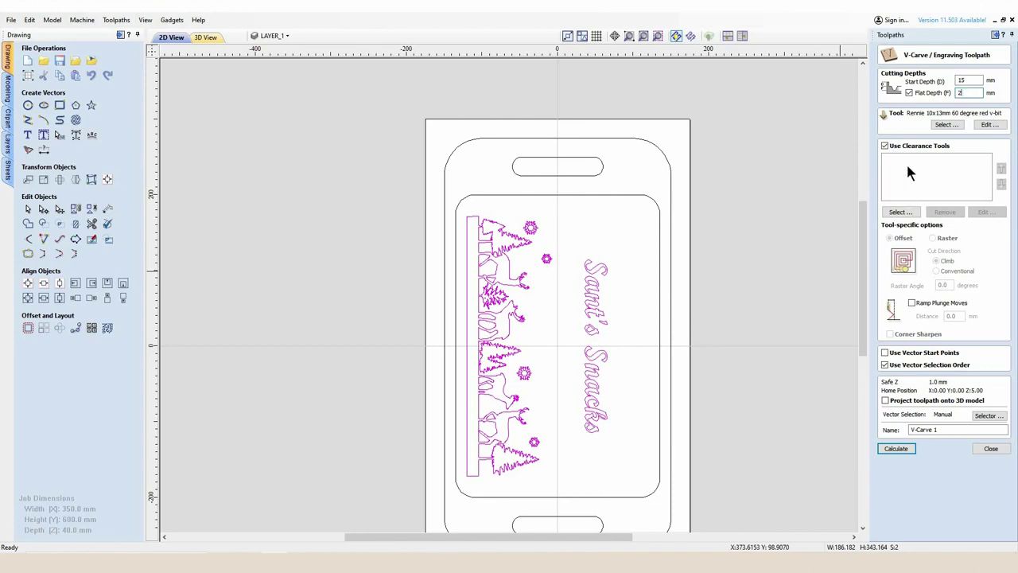
Step: Add the "straight 4x12mm toolstation cheap cutter" as the clearance tool and enable ramp plunge moves
click(901, 215)
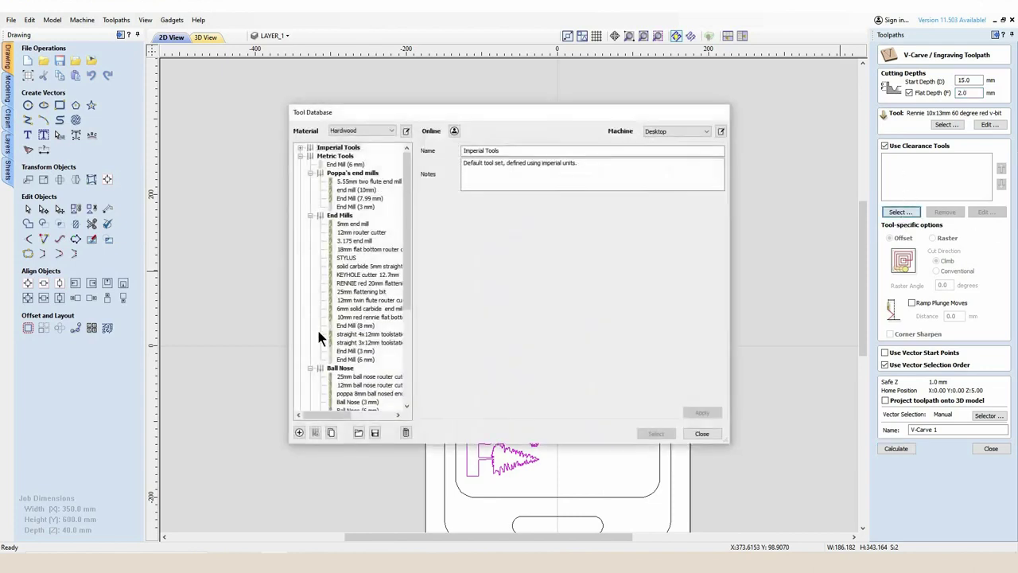
click(343, 334)
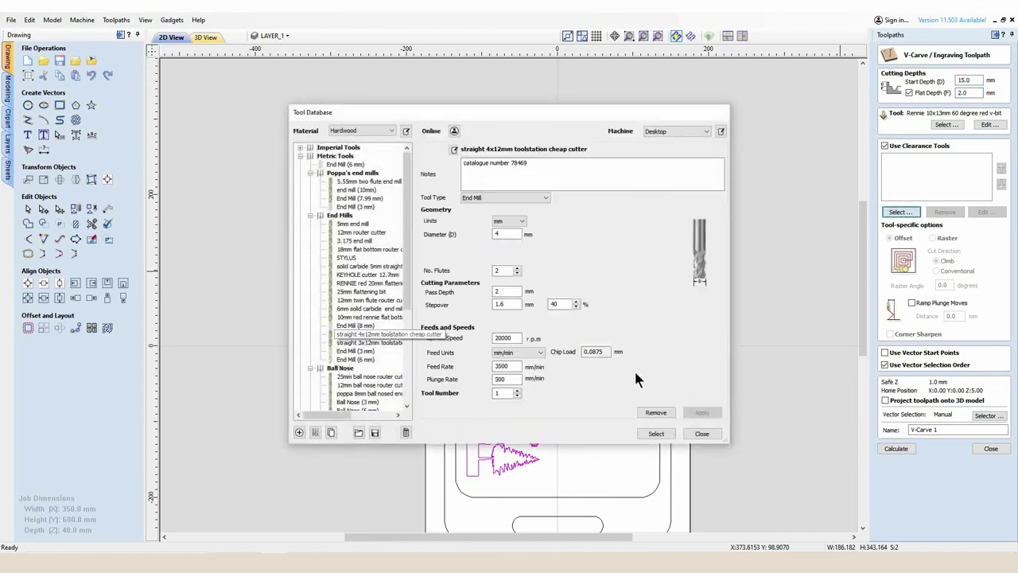
click(657, 433)
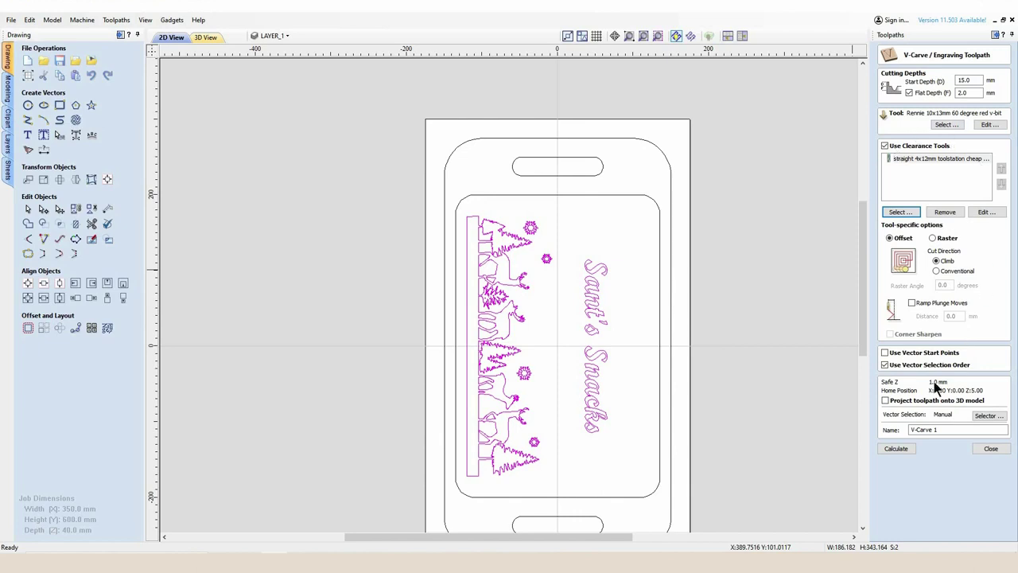
click(912, 303)
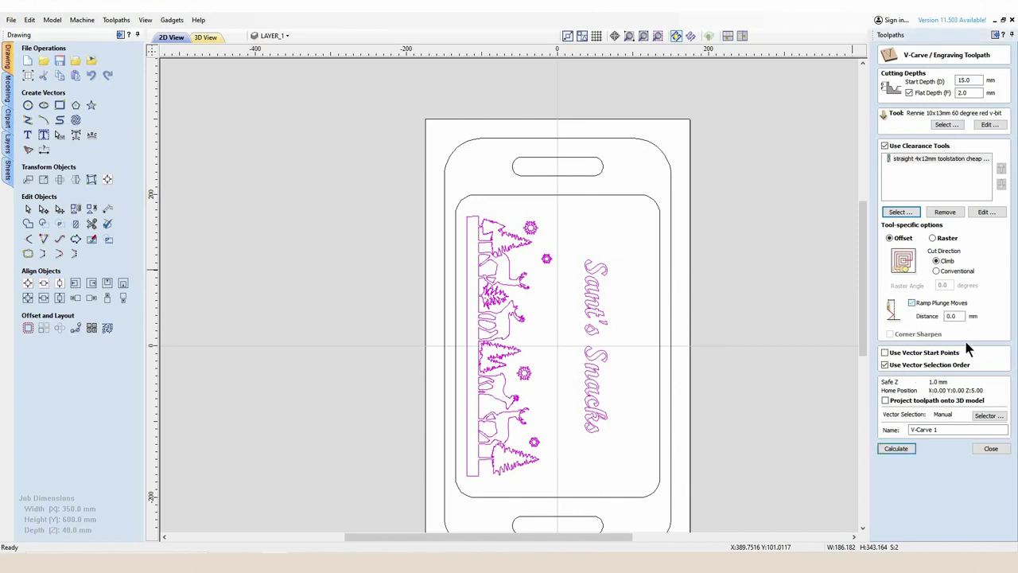
Step: Calculate the V-Carve toolpath, reset the block and preview all toolpaths
click(908, 451)
key(Return)
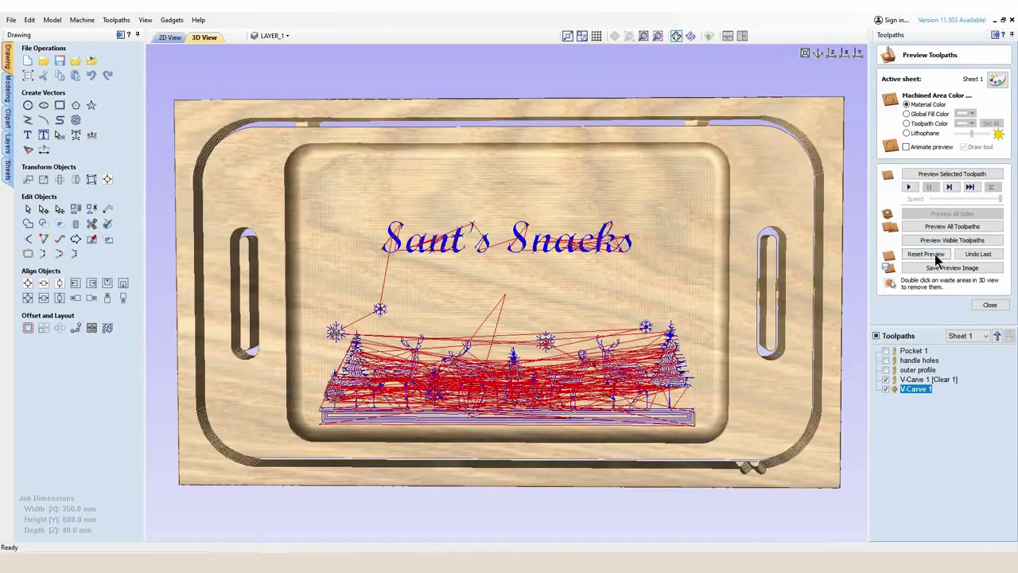
click(936, 257)
click(915, 227)
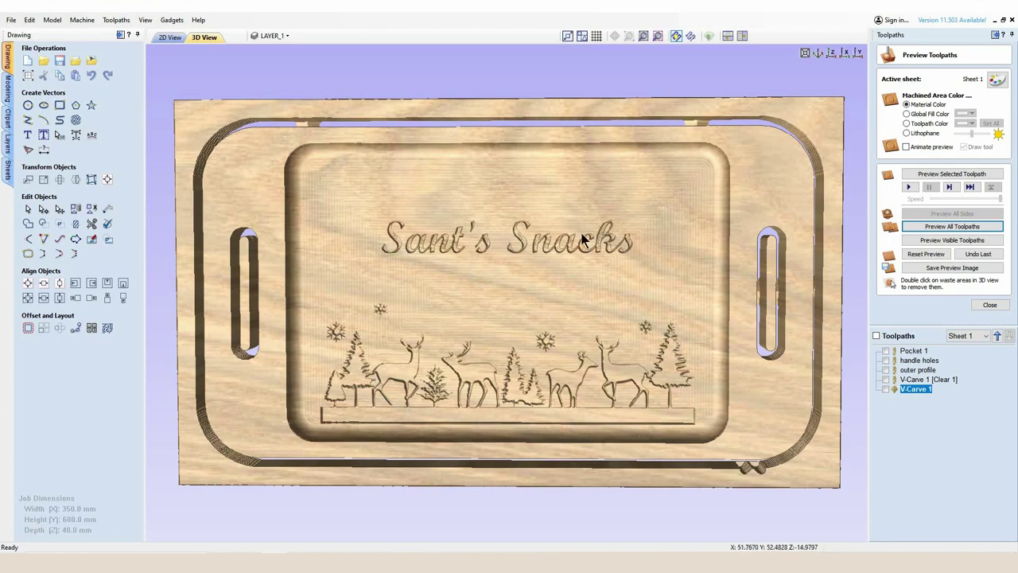
Step: Recalculate the V-Carve 1 toolpath for only the deer, tree and snowflake scene, reset the block and preview all toolpaths
scroll(452, 241, up, 2)
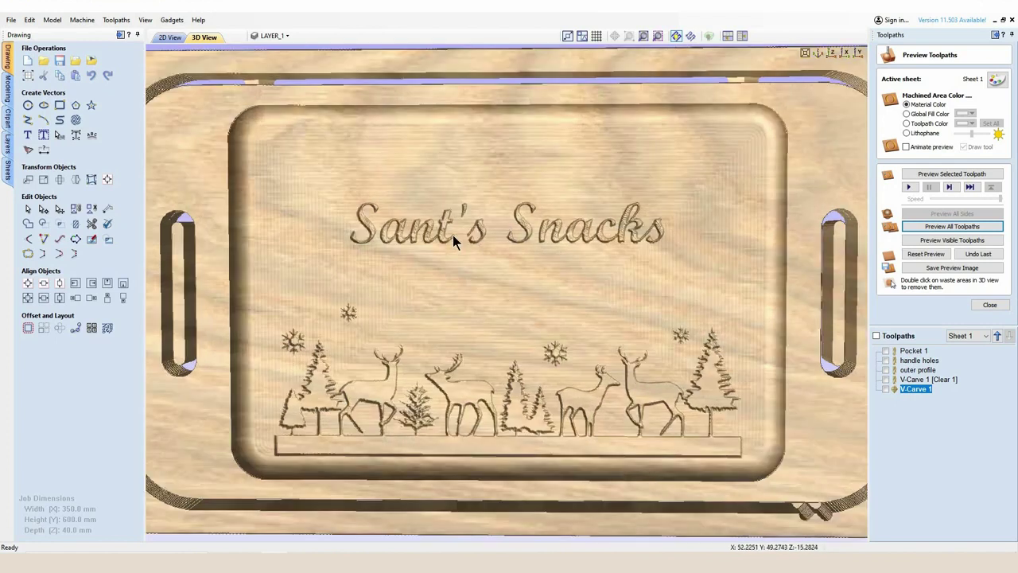
scroll(452, 237, up, 2)
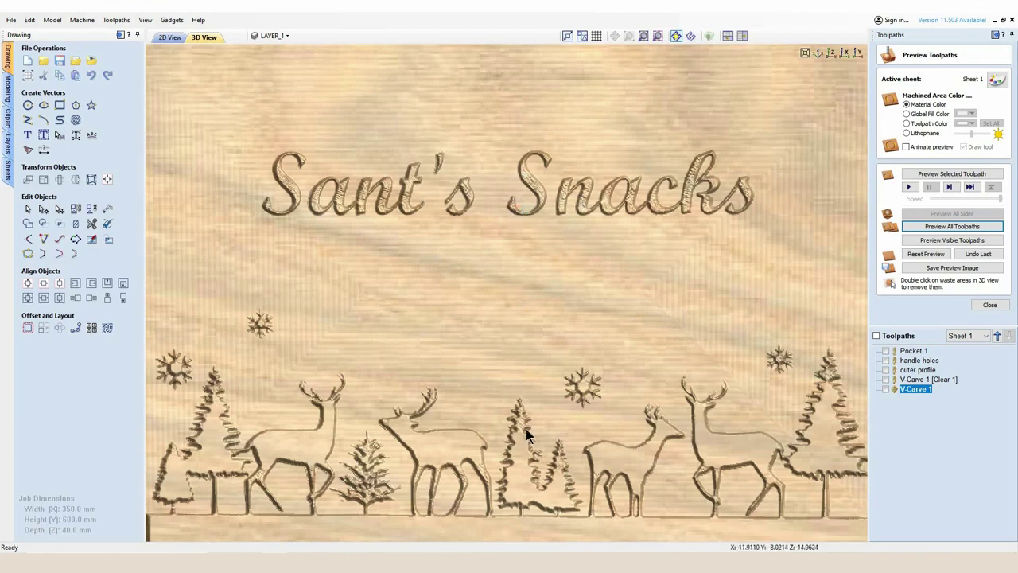
click(170, 37)
double_click(927, 380)
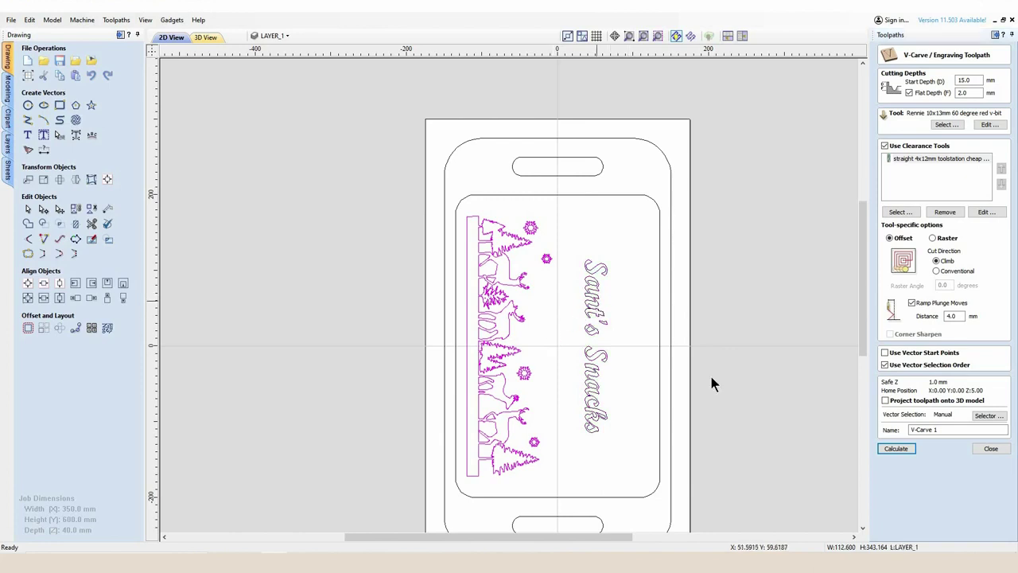
click(894, 451)
click(557, 290)
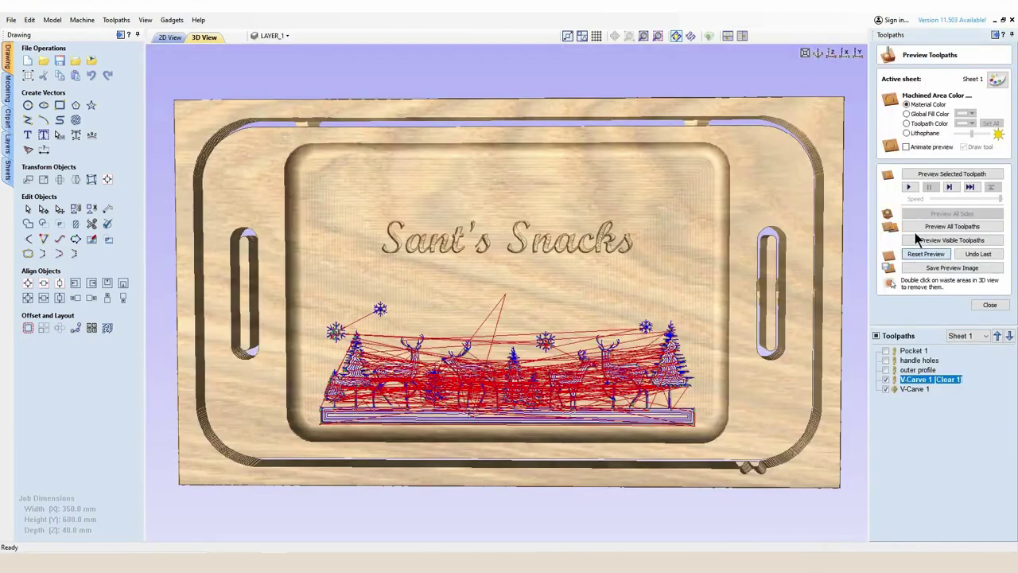
click(916, 230)
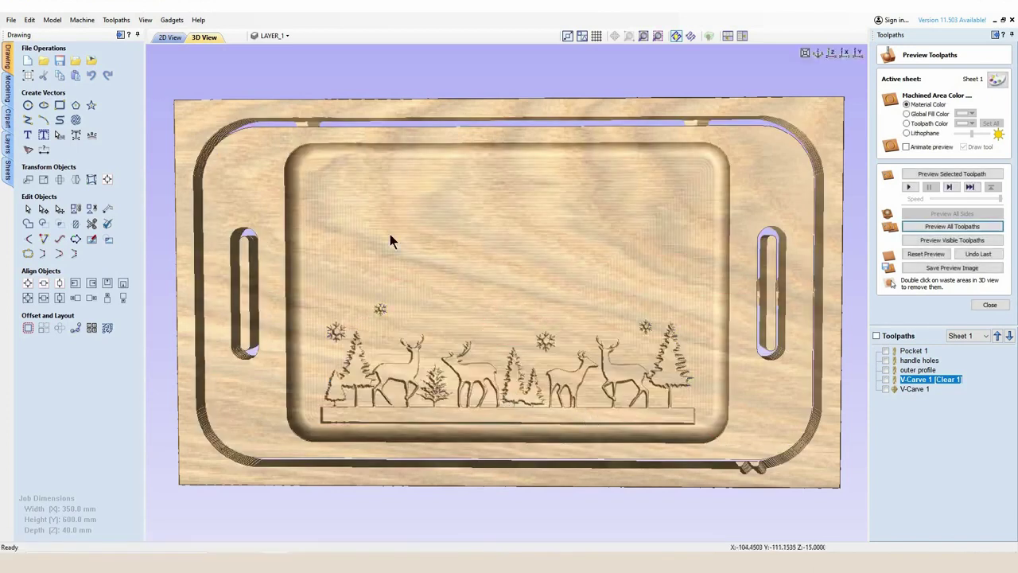
Step: Calculate a separate V-Carve toolpath for the "Sant's Snacks" text with a 15 mm start depth, no flat depth and no clearance tool
key(F2)
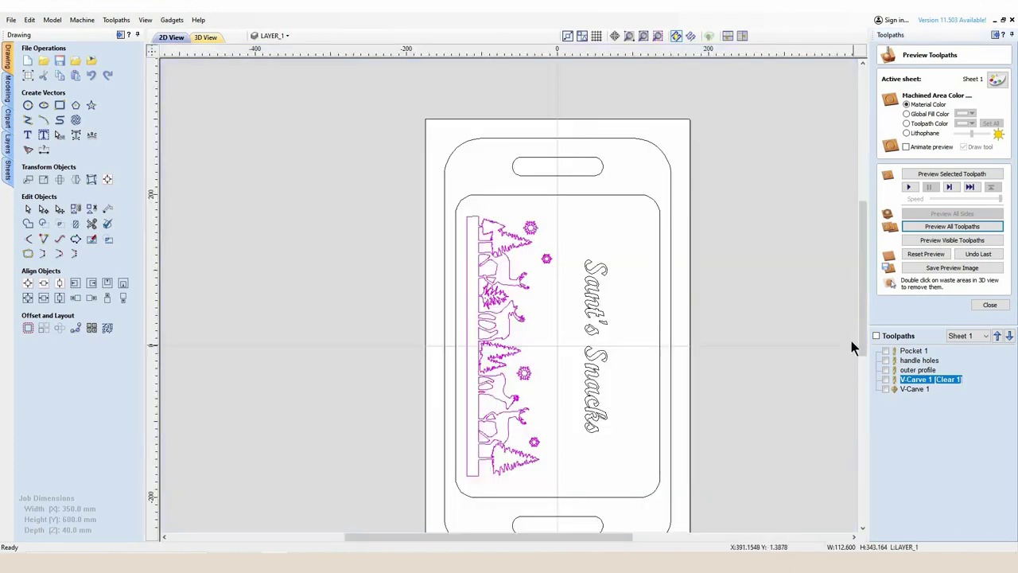
click(989, 305)
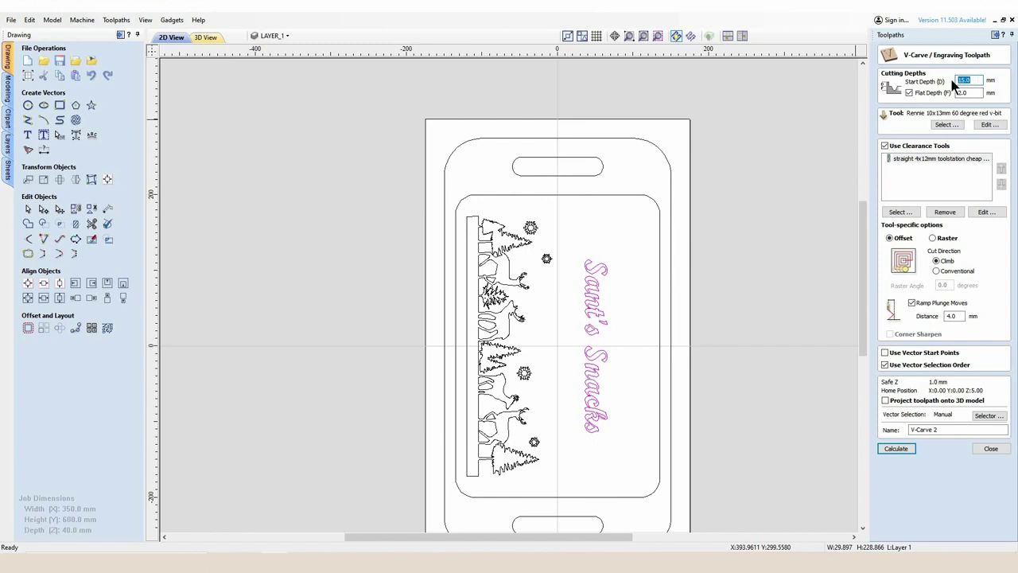
click(909, 92)
click(945, 213)
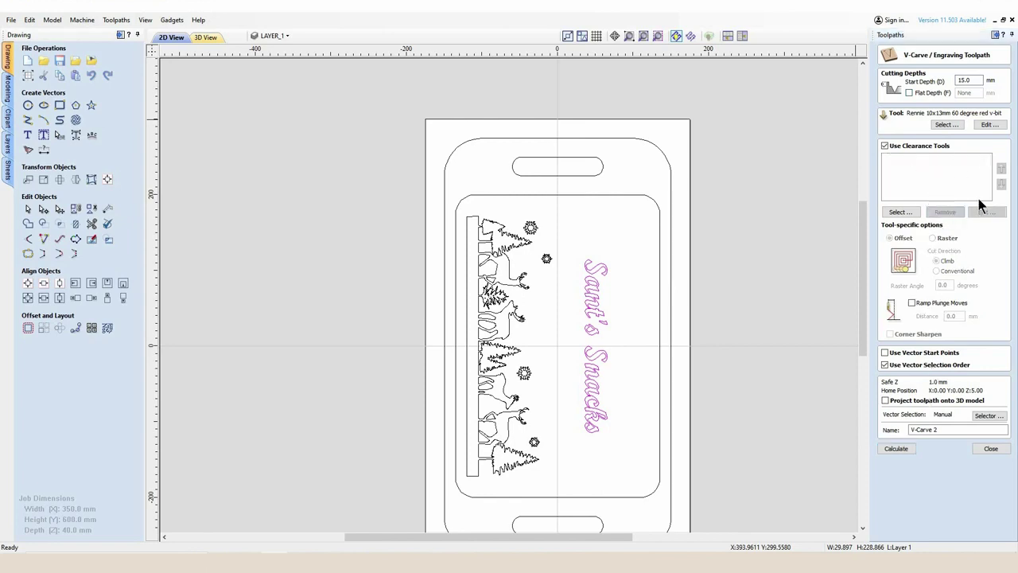
click(907, 449)
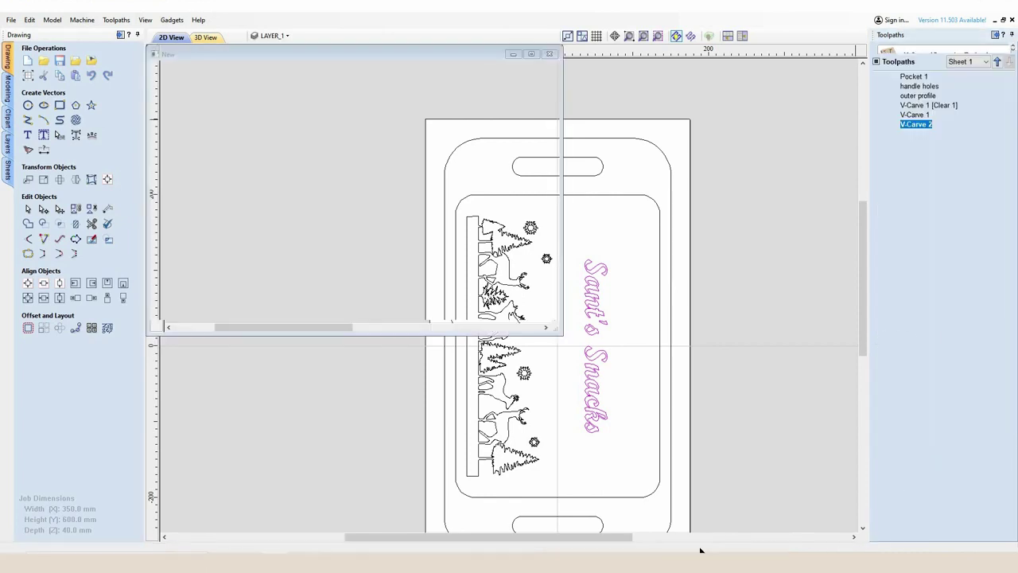
Step: Reset the block, preview all toolpaths including the text carving, and close the preview settings
click(922, 255)
click(916, 231)
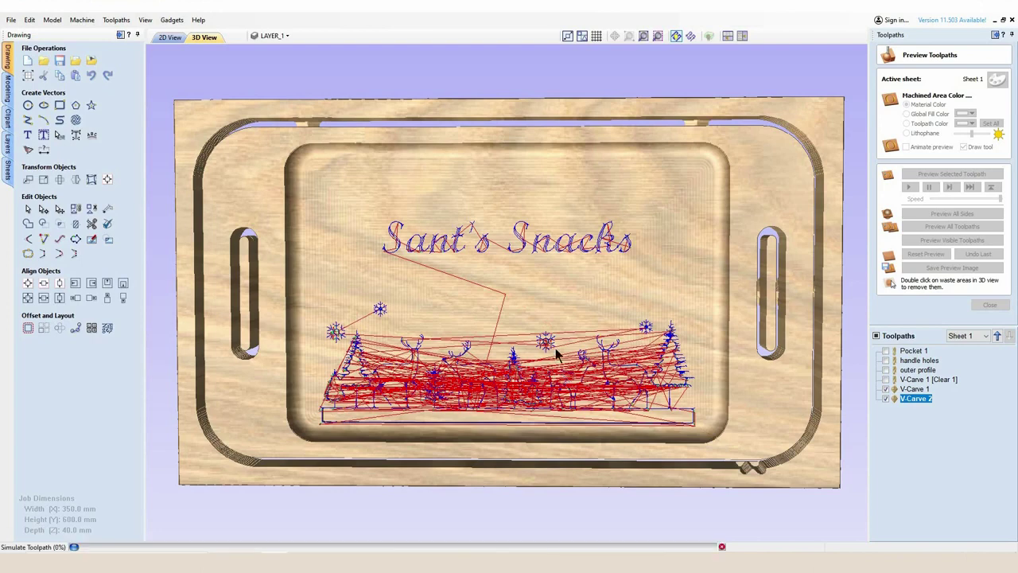
scroll(539, 254, up, 4)
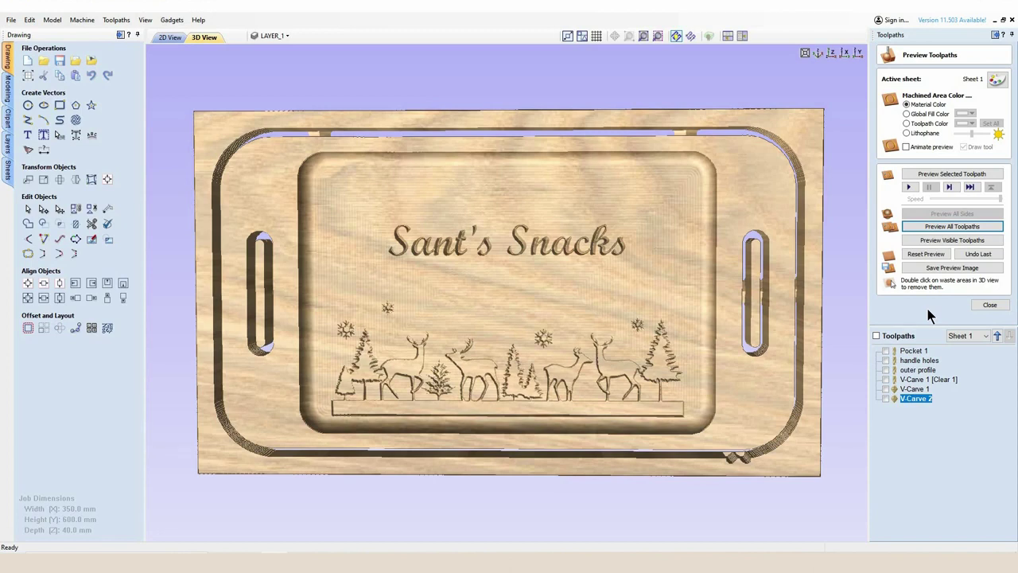
click(989, 304)
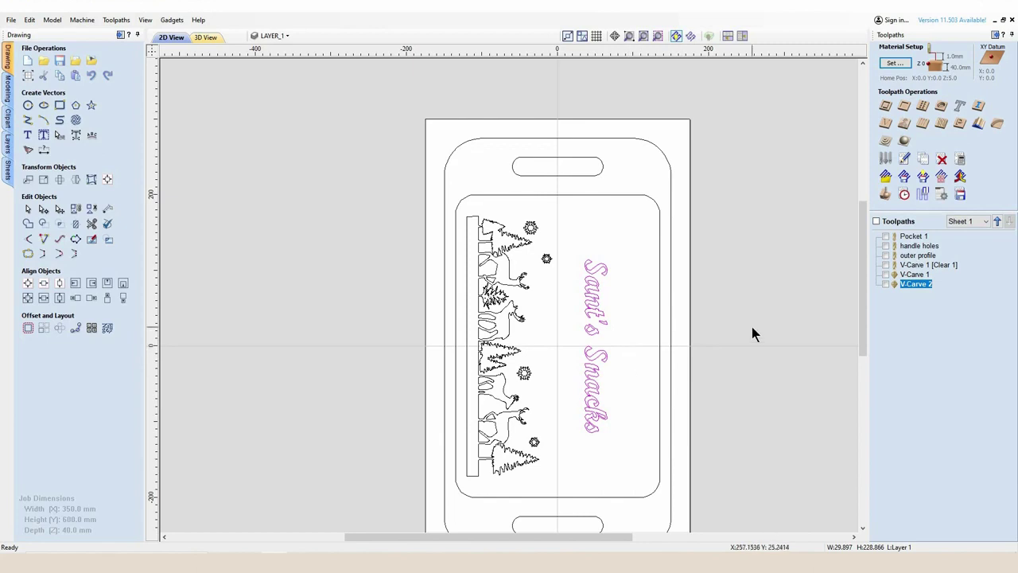
Step: Rename the Pocket 1 toolpath "bowl clearence" and move the outer profile toolpath to the end of the machining order
click(914, 236)
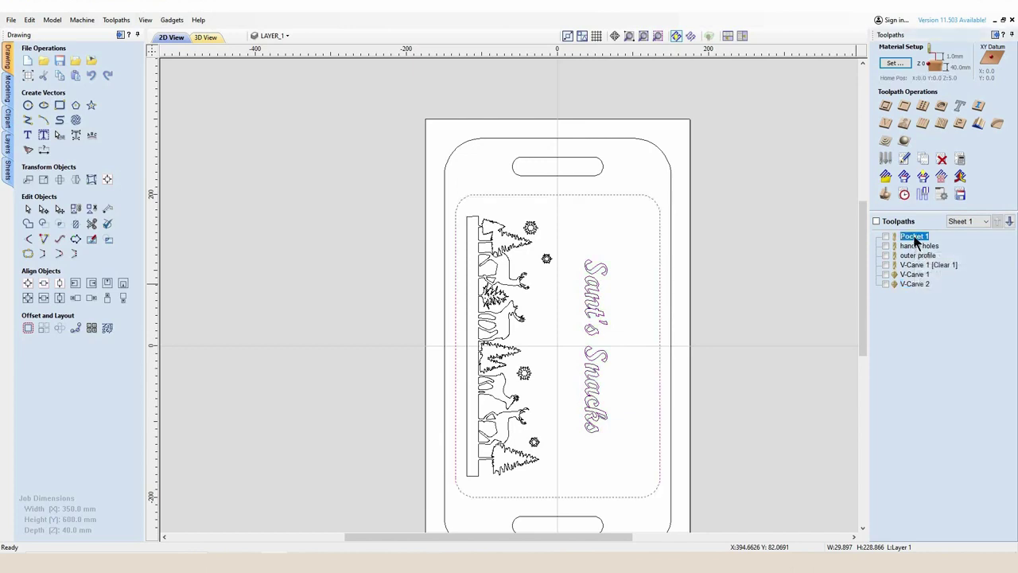
right_click(914, 237)
mouse_move(939, 322)
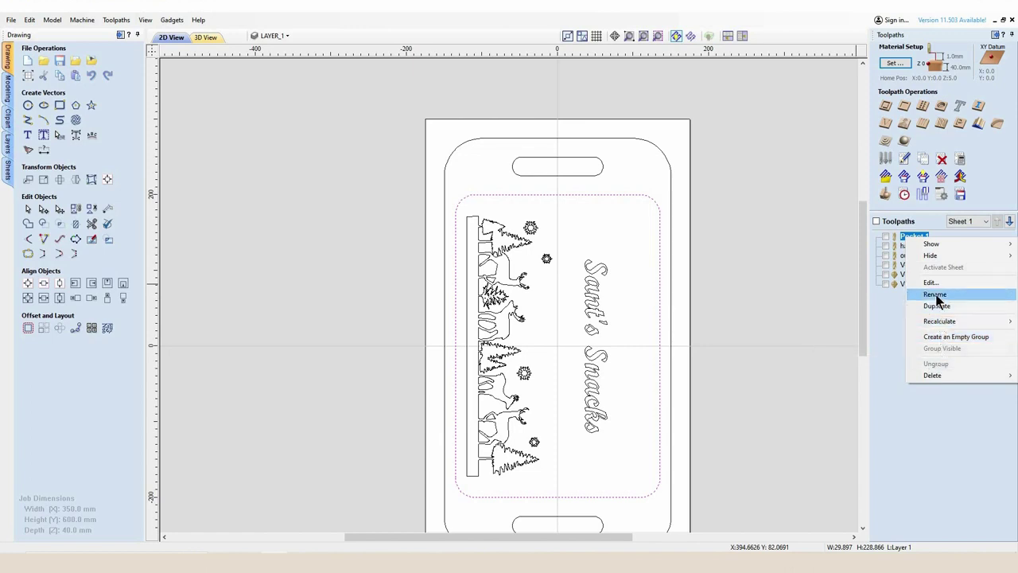
click(935, 294)
text(bowl clearence)
key(Return)
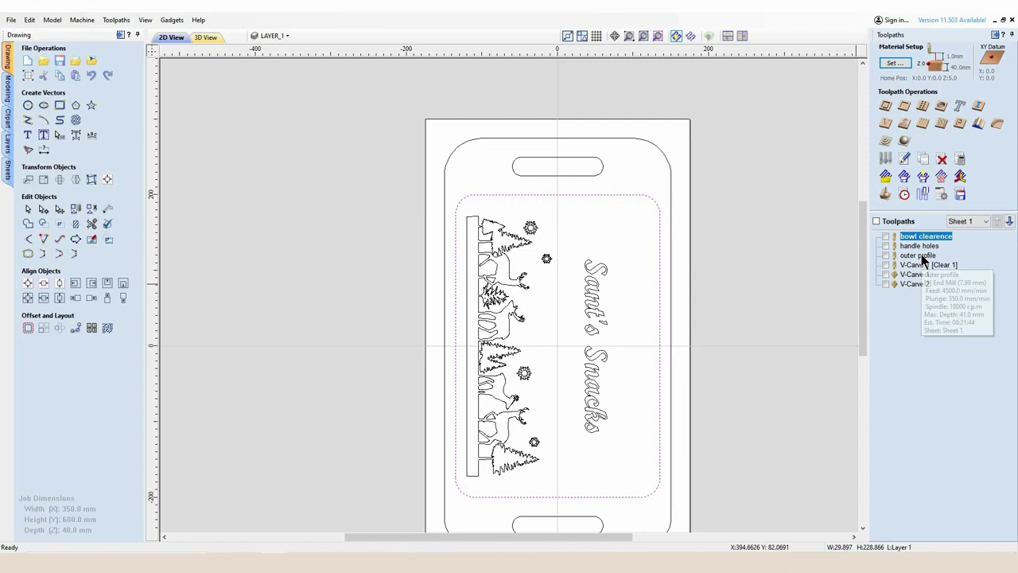
drag(922, 261, 918, 292)
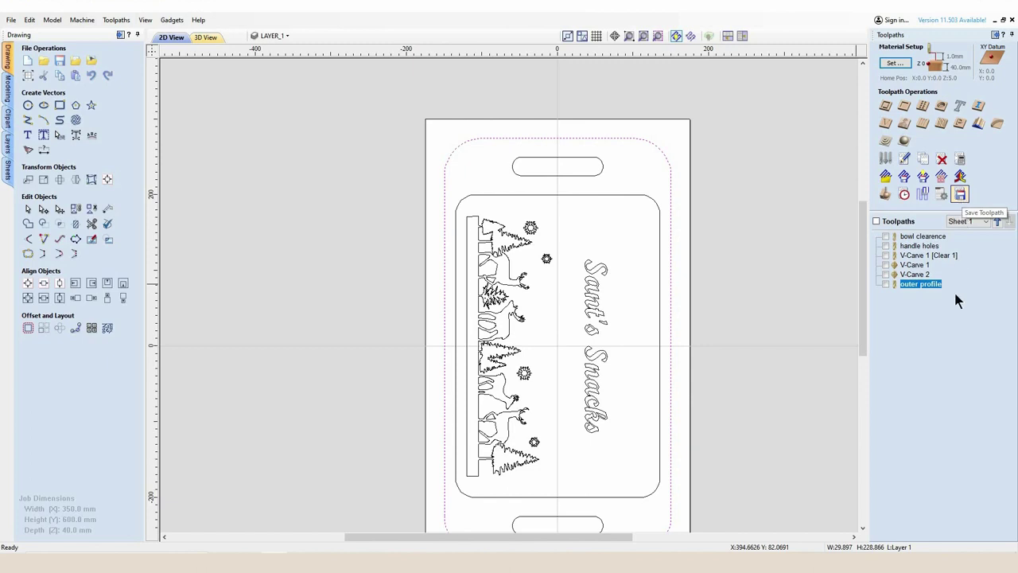
Step: Start saving the bowl clearence toolpath and create a "santa tray" folder inside Yeti TV as its destination
click(939, 237)
click(959, 194)
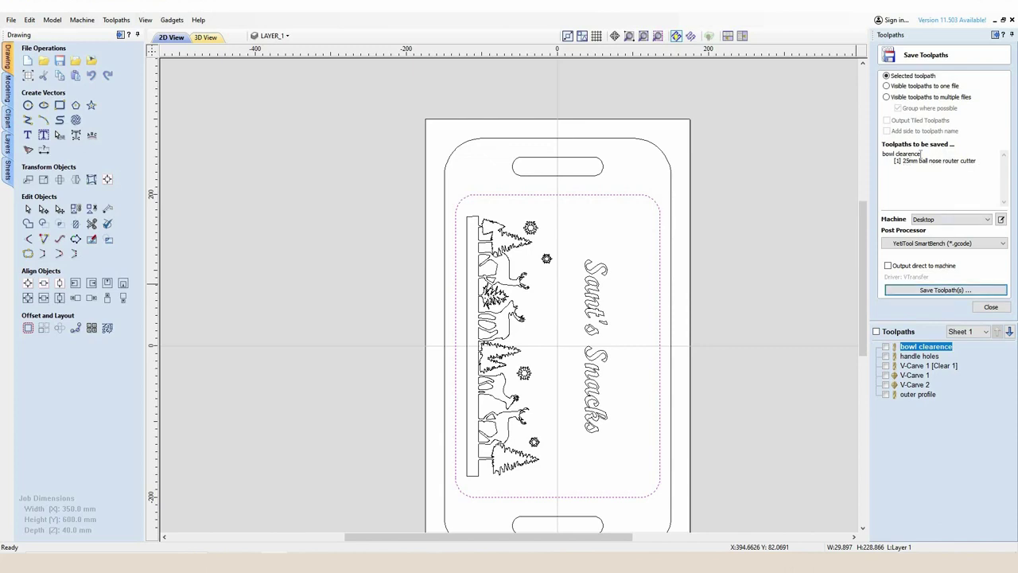
click(934, 291)
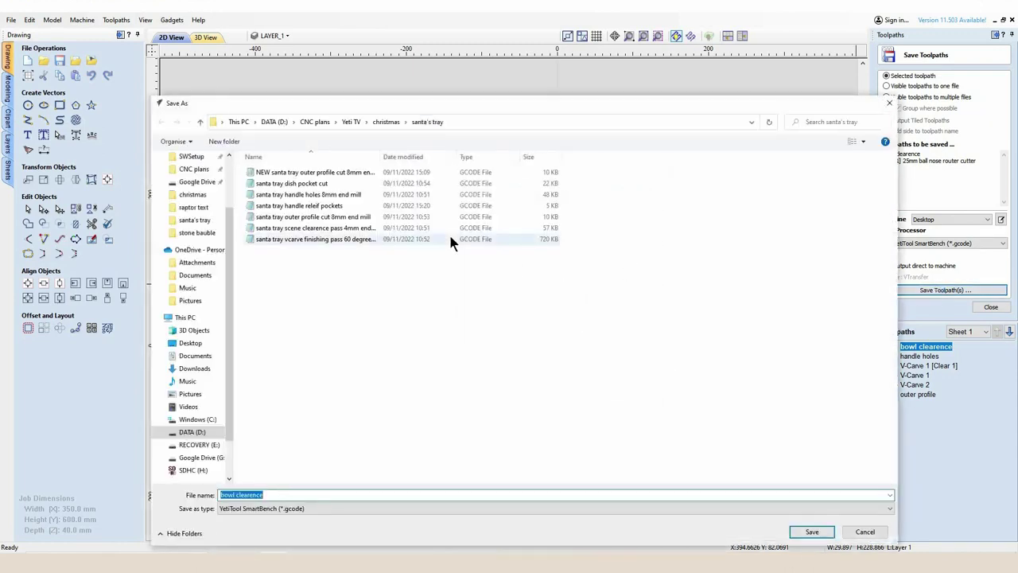
click(355, 127)
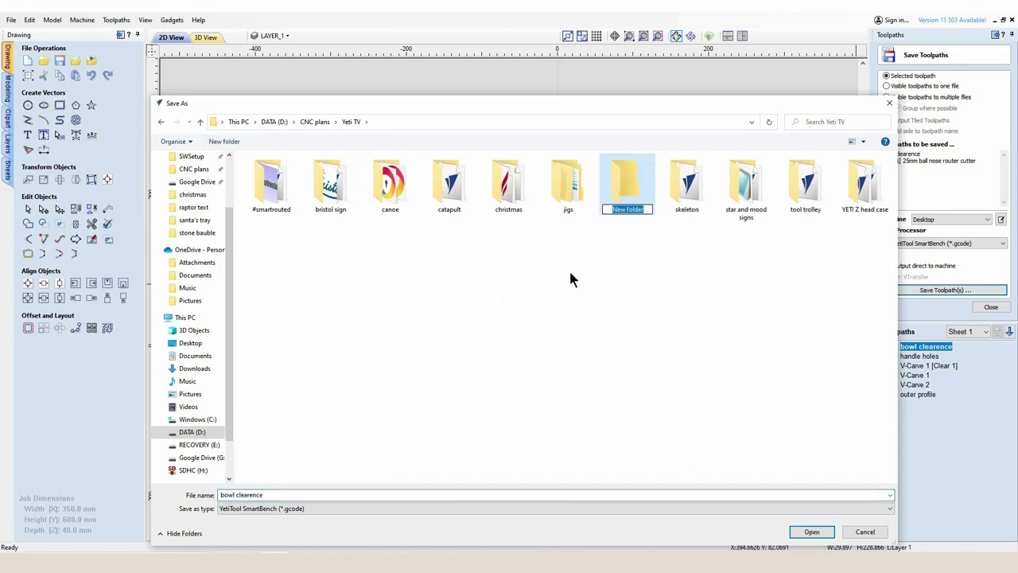
text(santa tray)
key(Return)
double_click(628, 186)
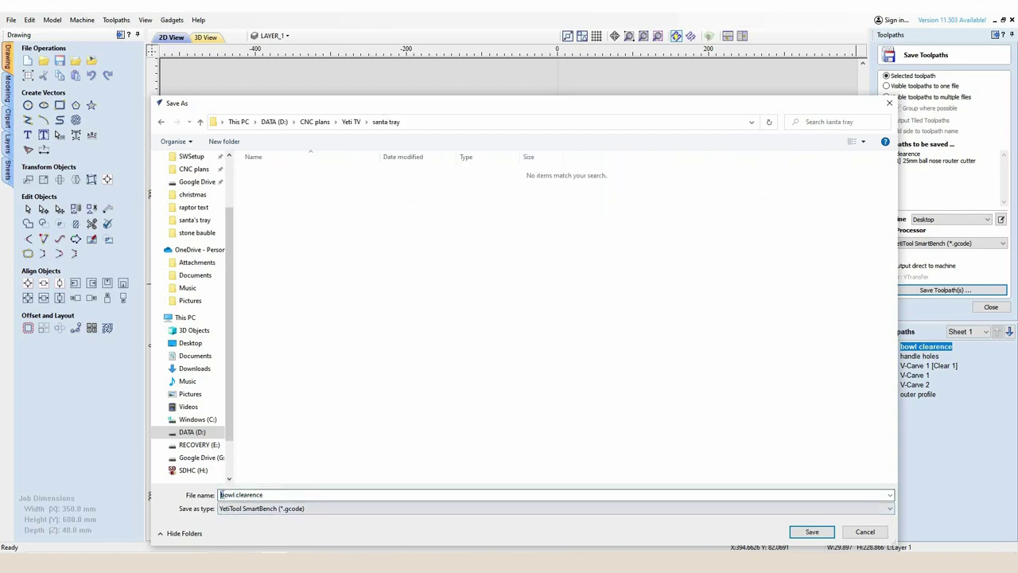
Step: Save the bowl clearence toolpath as "santa tray bowl clearence 25mm ballnose" in the santa tray folder
text(santa tray)
text(l nose)
click(804, 531)
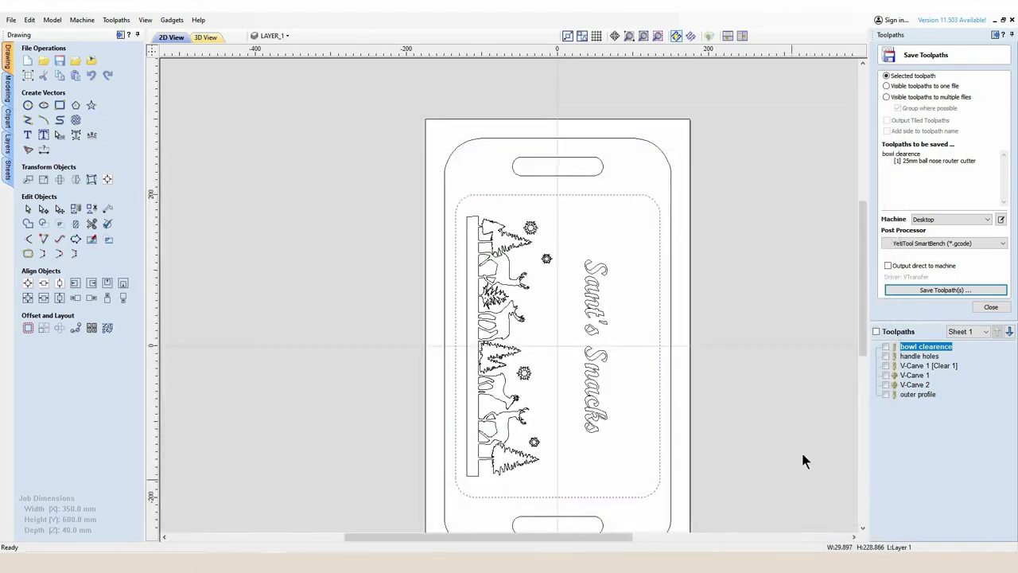
Step: Save the handle holes toolpath as "santa tray handle holes 8mm end mill" in the santa tray folder
click(923, 356)
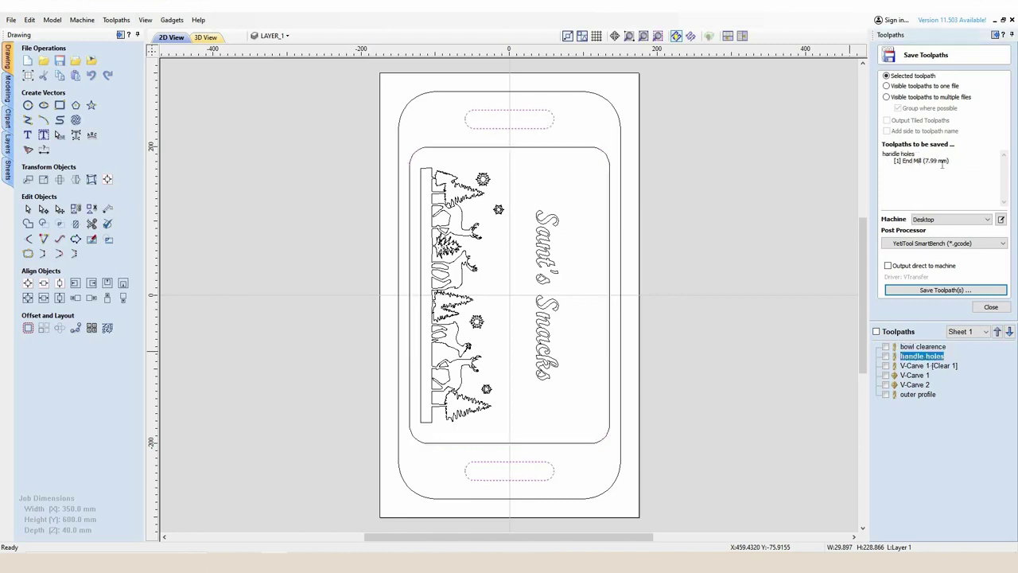
click(945, 290)
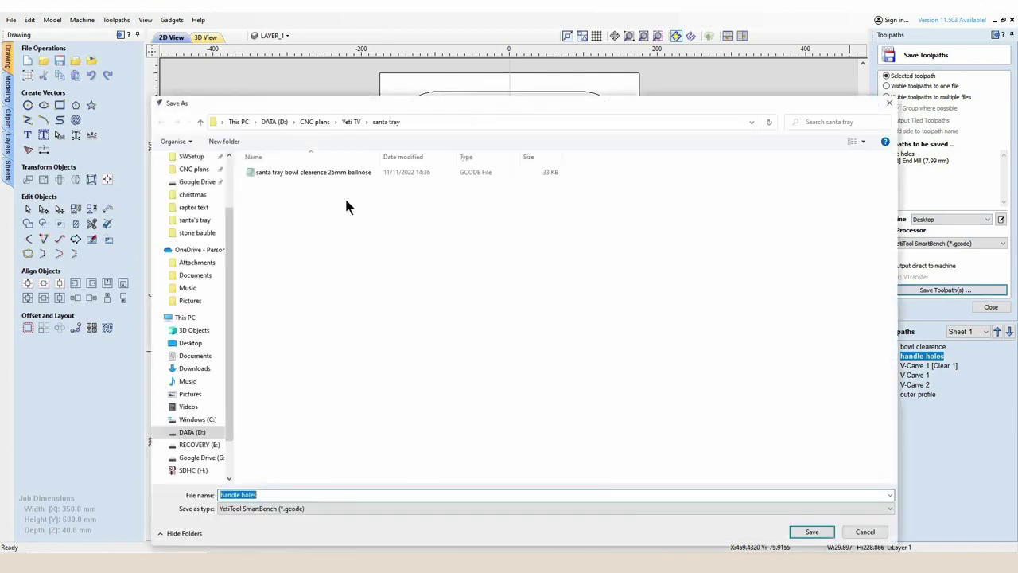
click(221, 495)
text(santa tray handle)
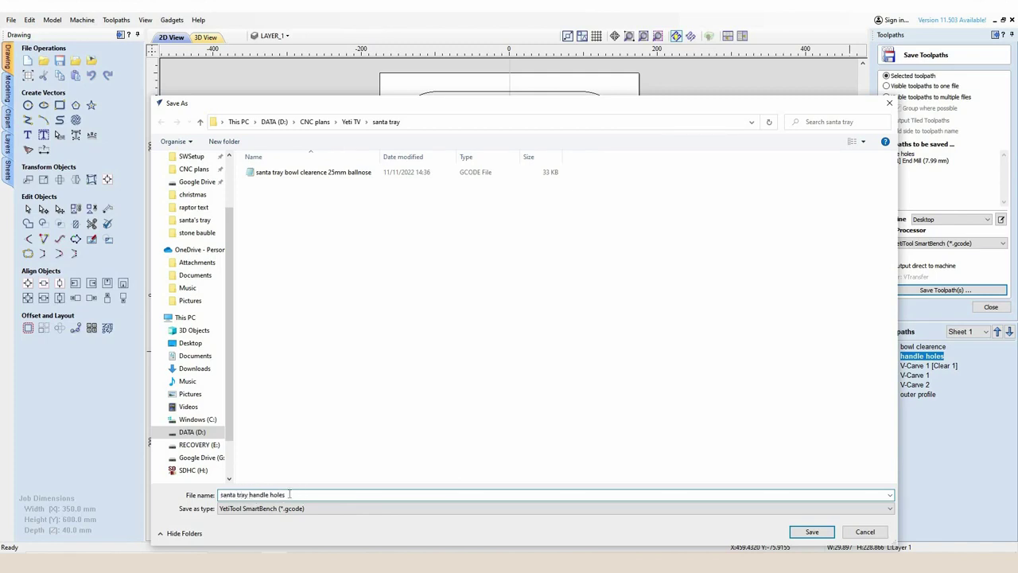
text( holes 8mm end mill)
click(812, 531)
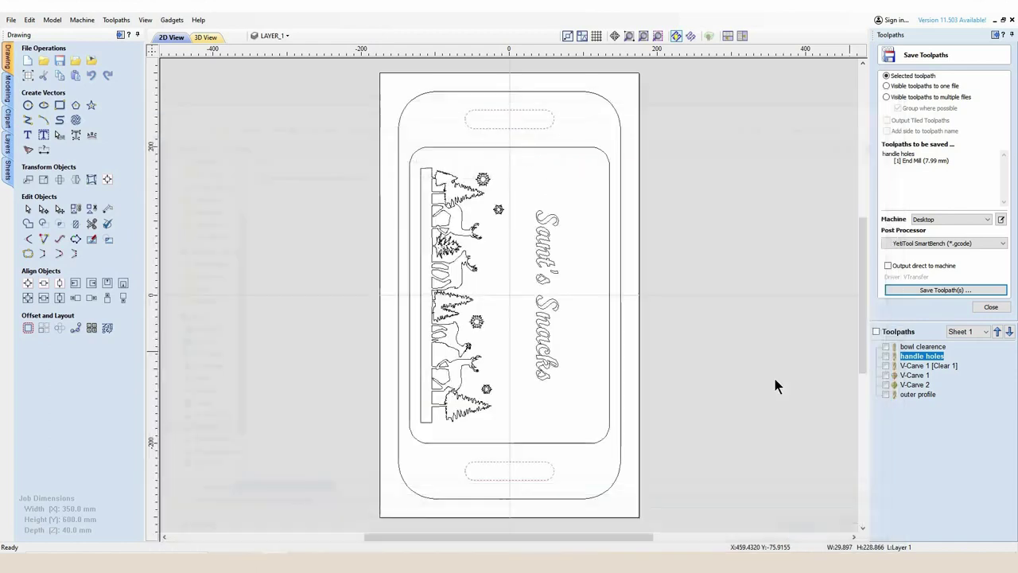
Step: Save the V-Carve 1 [Clear 1] toolpath as "santa tray V-Carve clearence 4mm end mill"
click(927, 365)
click(946, 290)
key(Home)
text(santa tray)
drag(314, 494, 272, 494)
text(clearence 4mm end mill)
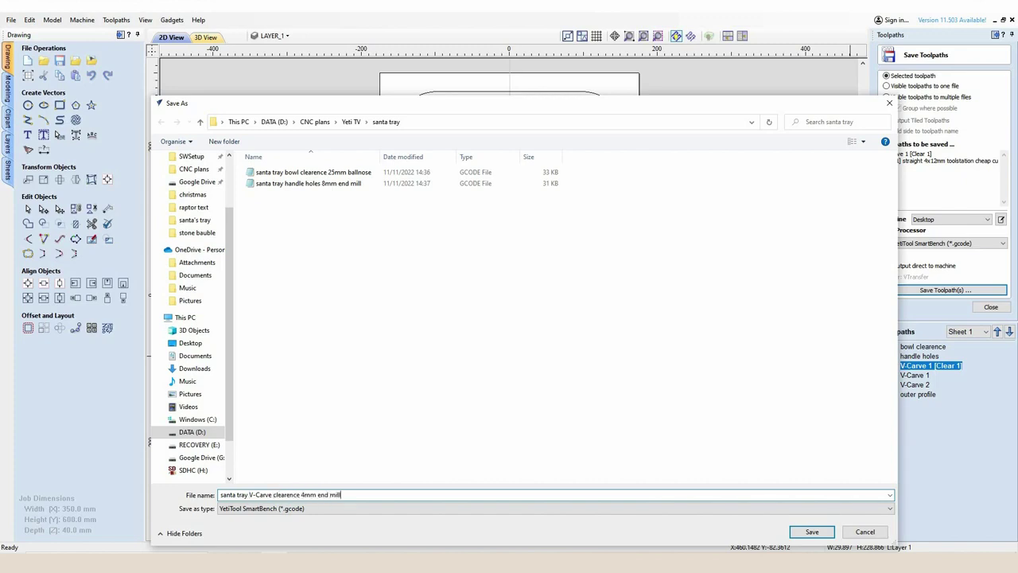
click(812, 532)
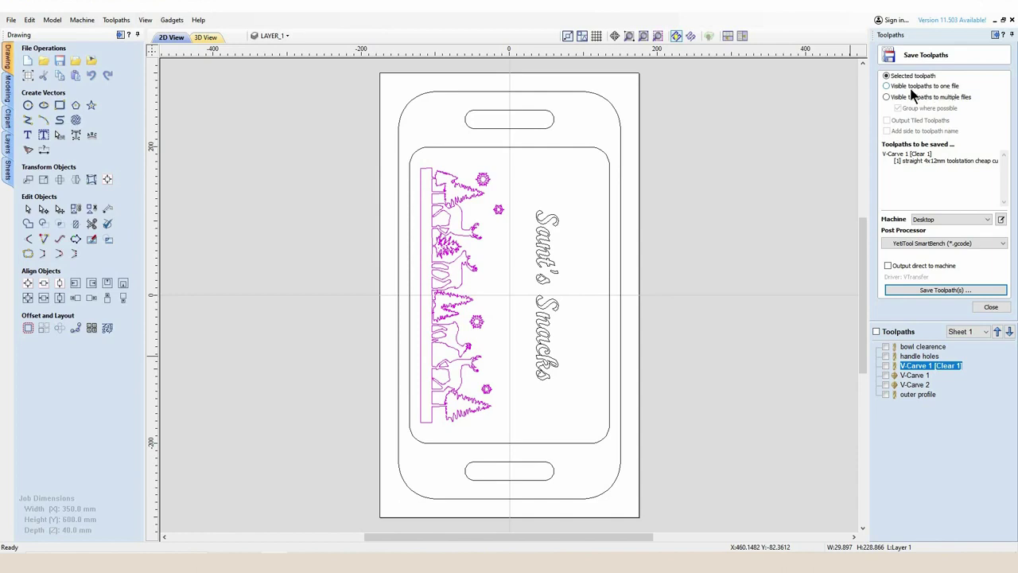
Step: Save the V-Carve 1 and V-Carve 2 toolpaths together in one file named "santa tray V-Carve 60 dgree bit"
click(887, 86)
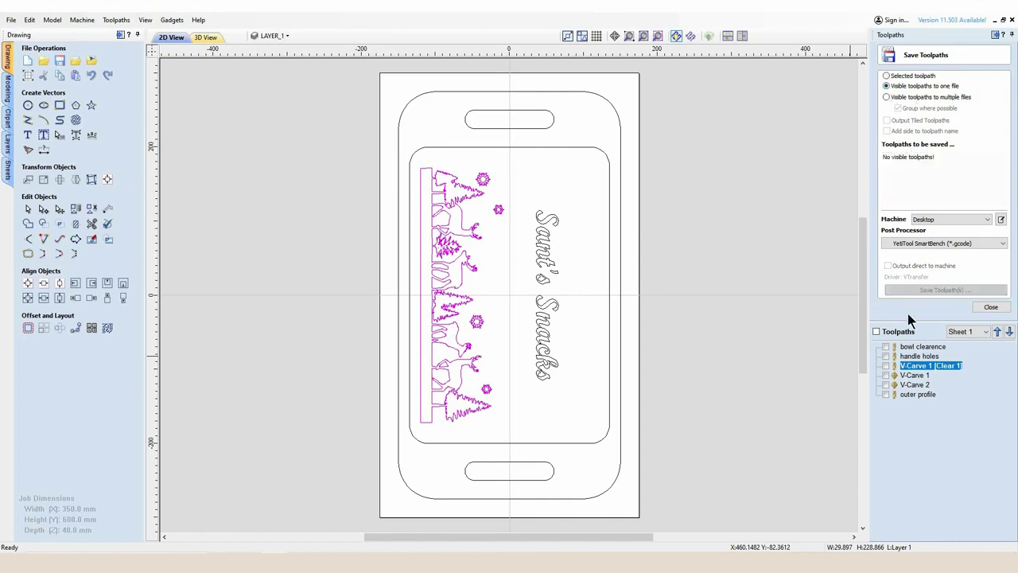
click(885, 374)
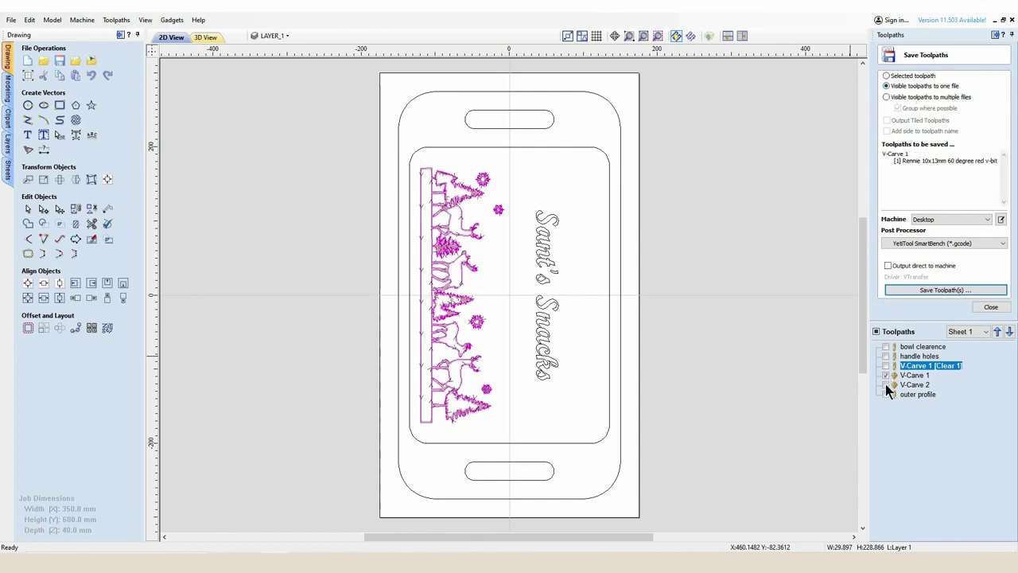
click(885, 385)
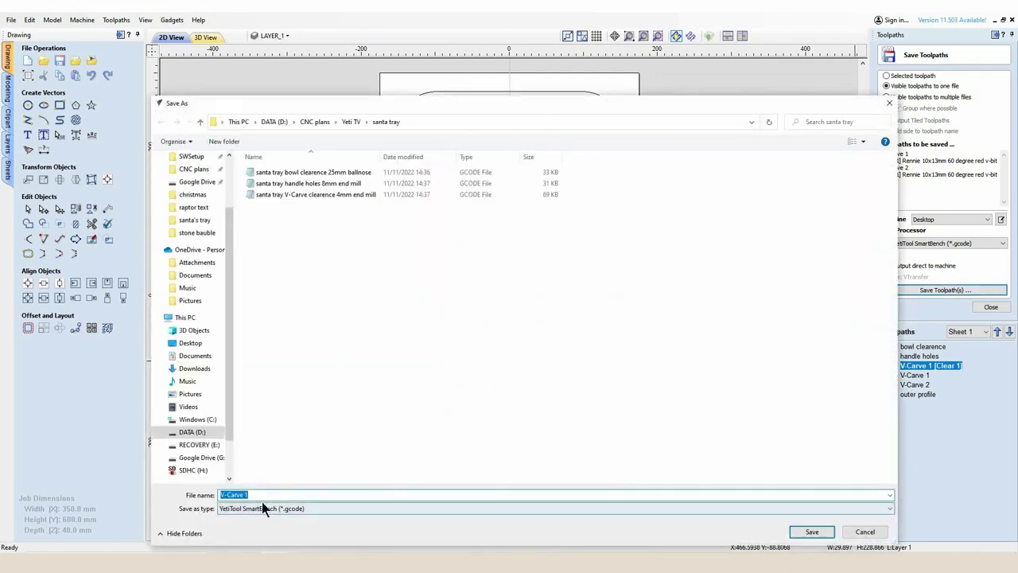
key(Home)
text(santa sn)
key(BackSpace)
key(BackSpace)
text(tray)
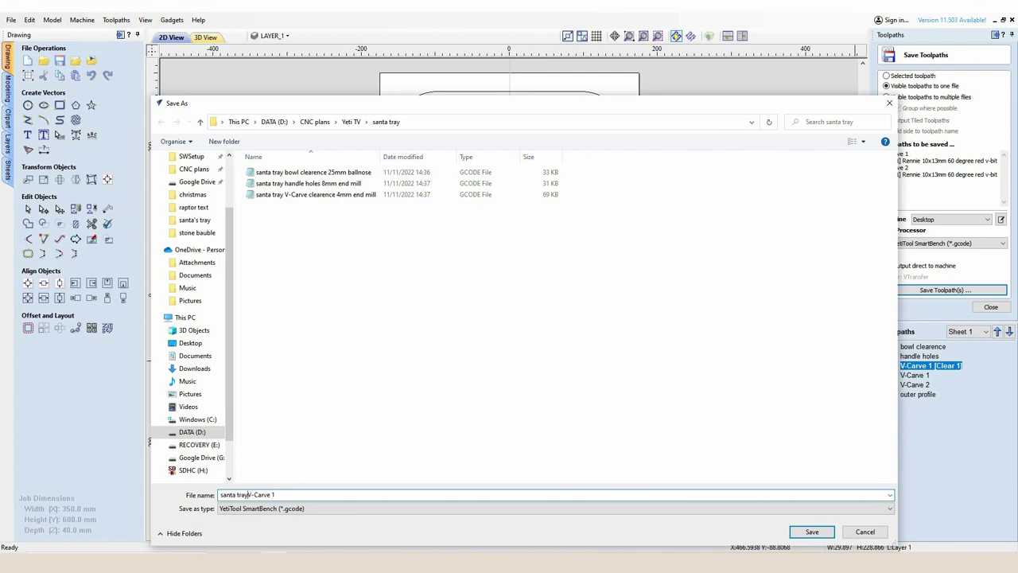
key(BackSpace)
text(60 dgree bit)
click(818, 535)
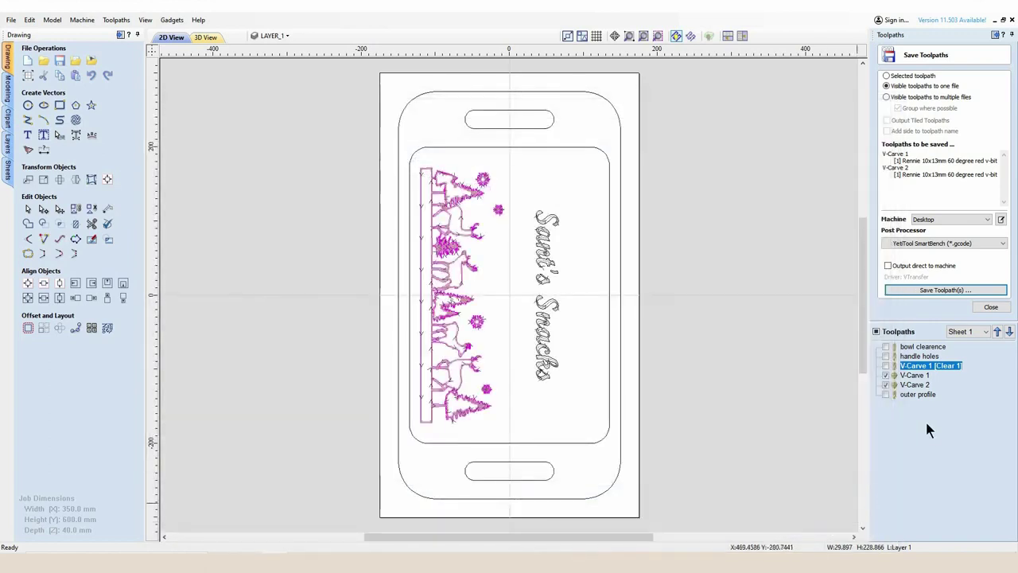
Step: Deselect V-Carve 1 and V-Carve 2 for output and set only the selected outer profile toolpath for saving
click(919, 394)
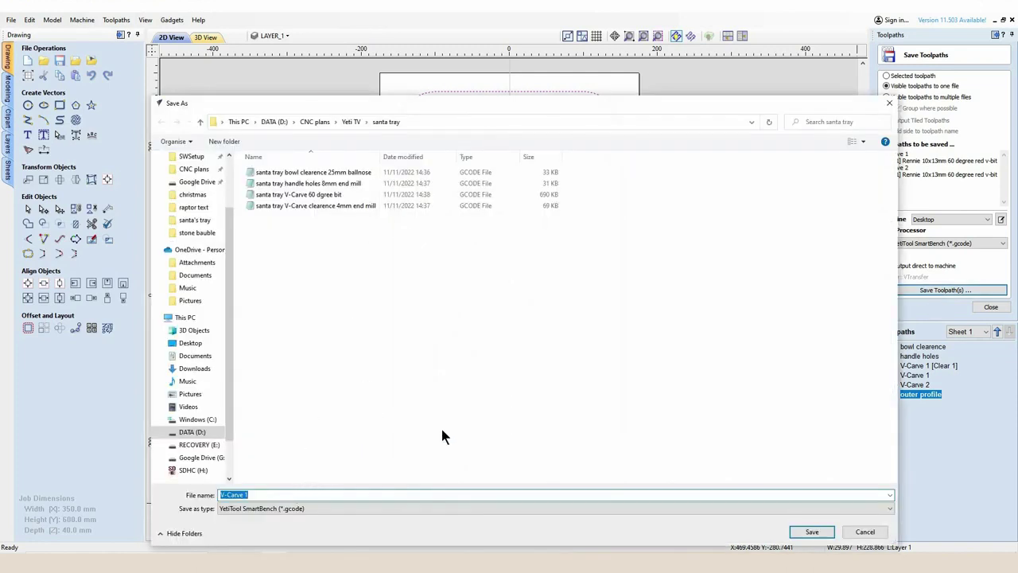
click(865, 532)
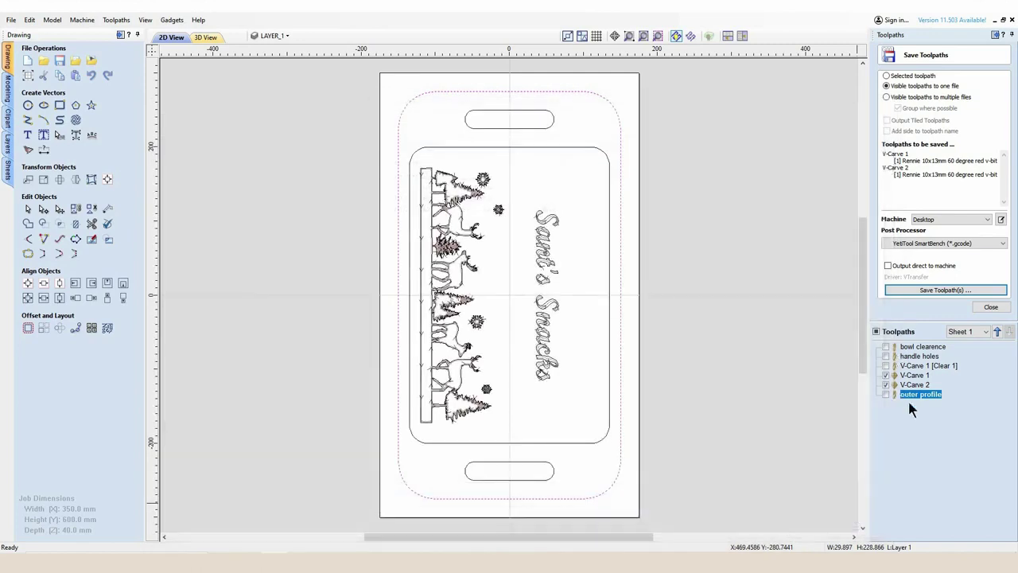
click(886, 385)
click(886, 385)
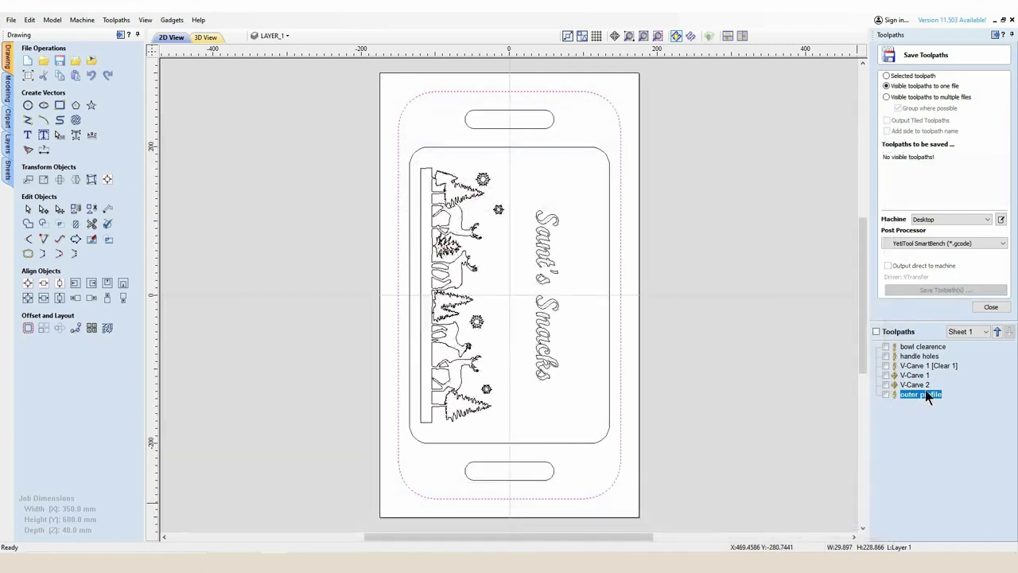
click(886, 76)
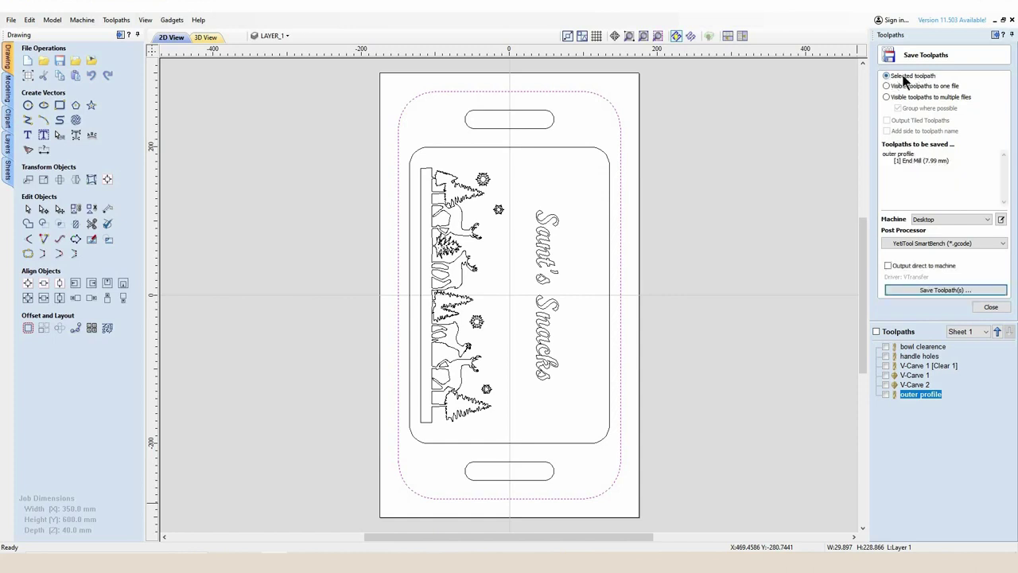
mouse_move(921, 391)
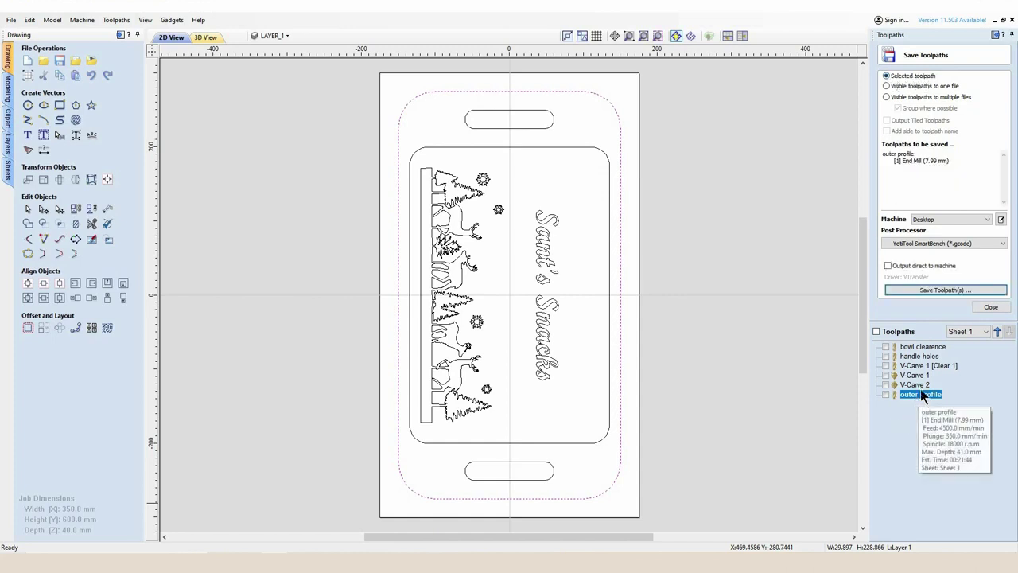
key(Up)
key(Up)
key(Up)
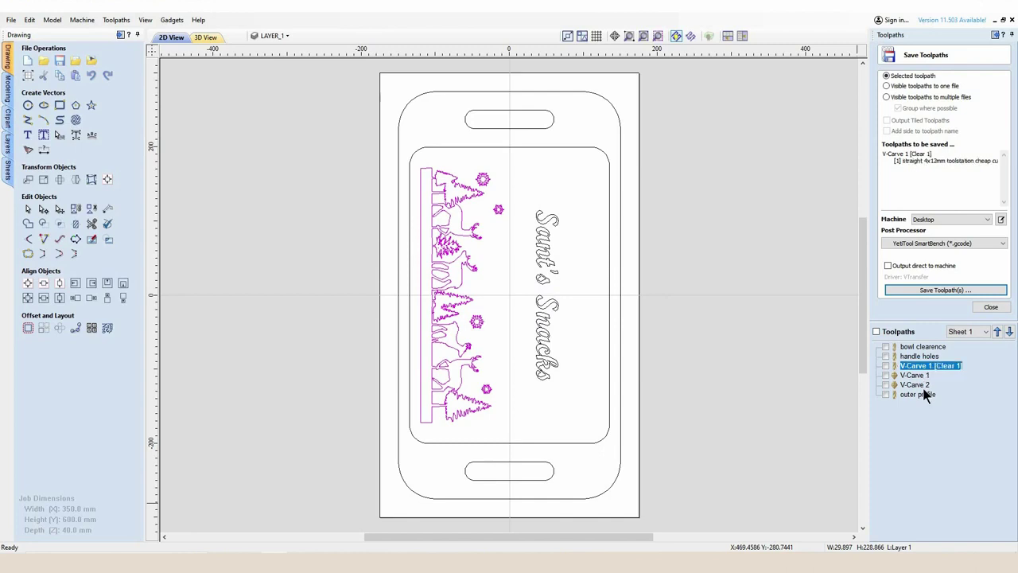
click(921, 394)
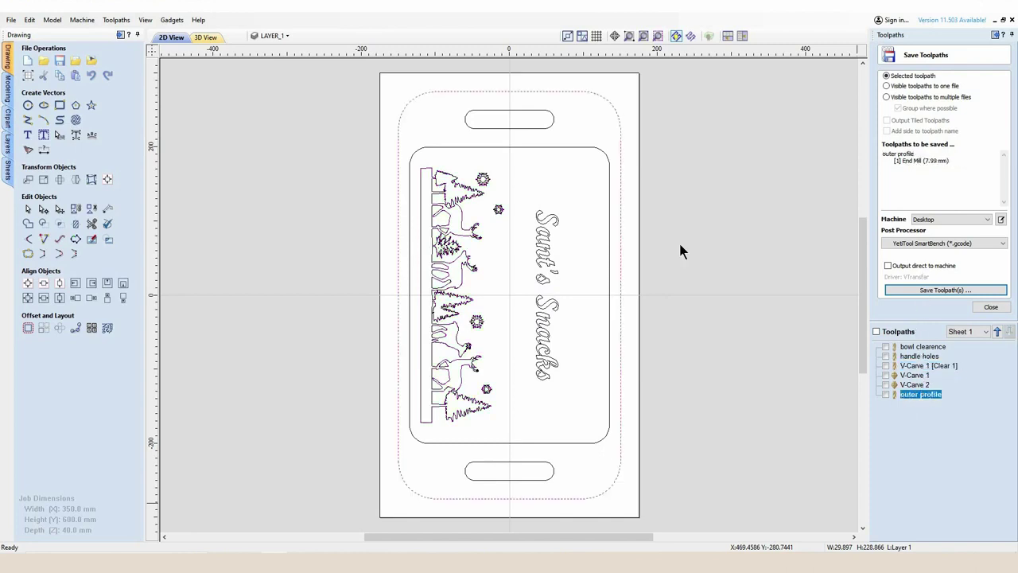
Step: Save the outer profile toolpath as "santa tray outer profile 8mm end mill" in the santa tray folder
key(Return)
click(221, 495)
text(santa tray outer profile 8mm end)
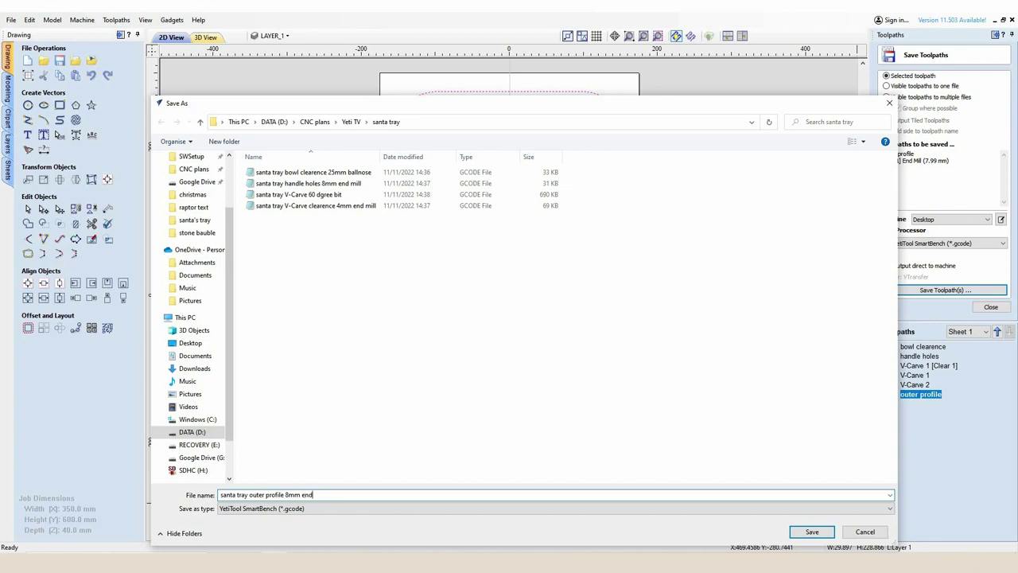
text(ll)
click(808, 533)
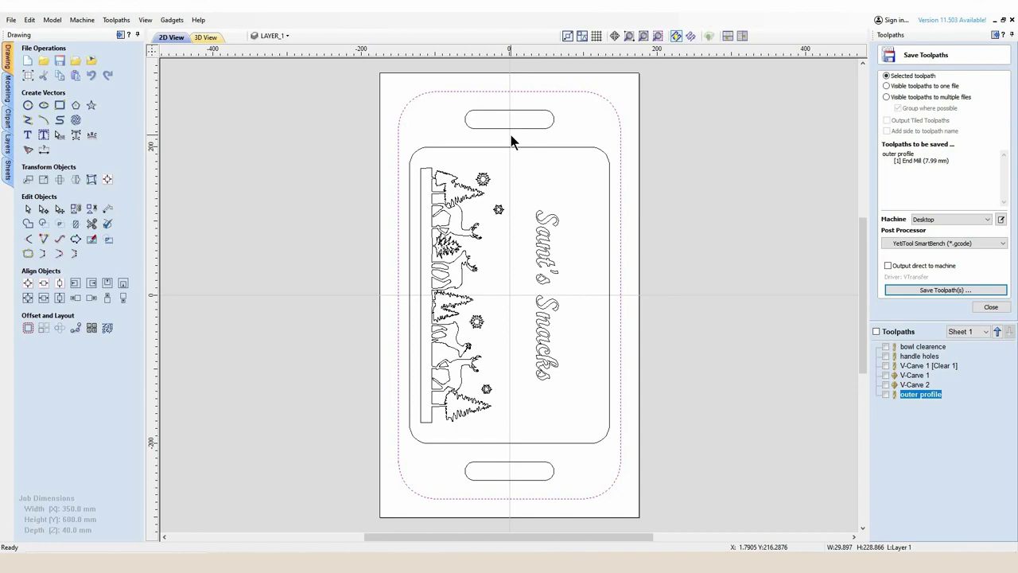
Step: Draw a square-cornered rectangle about 320 × 70 mm over the tray's upper handle area and centre it horizontally on the job
click(59, 105)
click(59, 154)
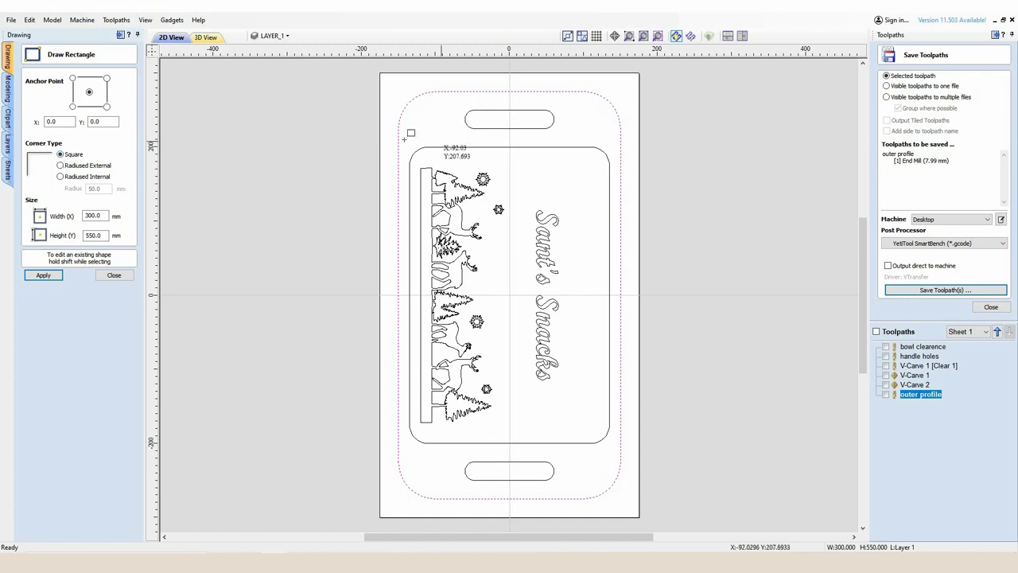
drag(390, 135, 627, 82)
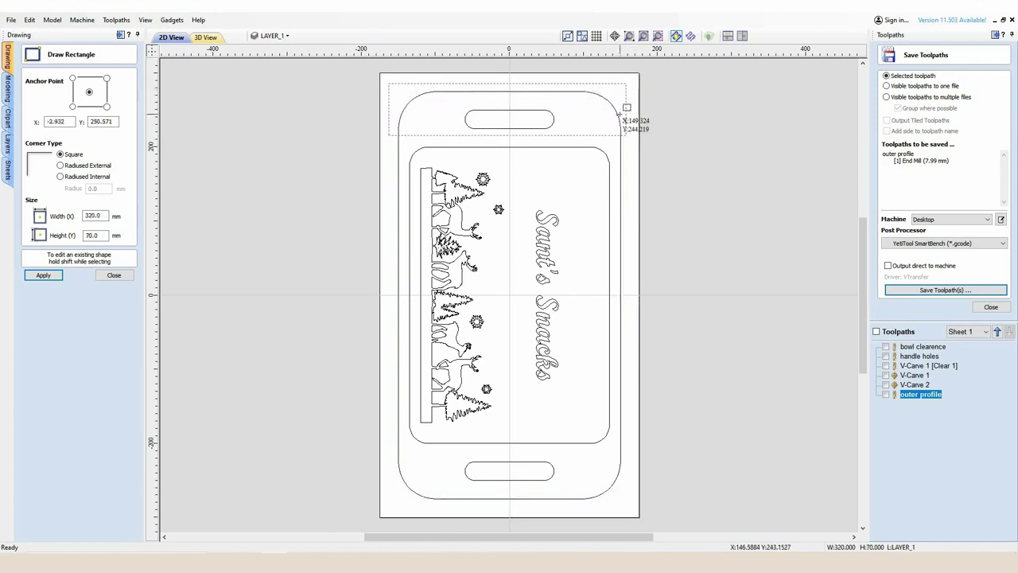
click(115, 276)
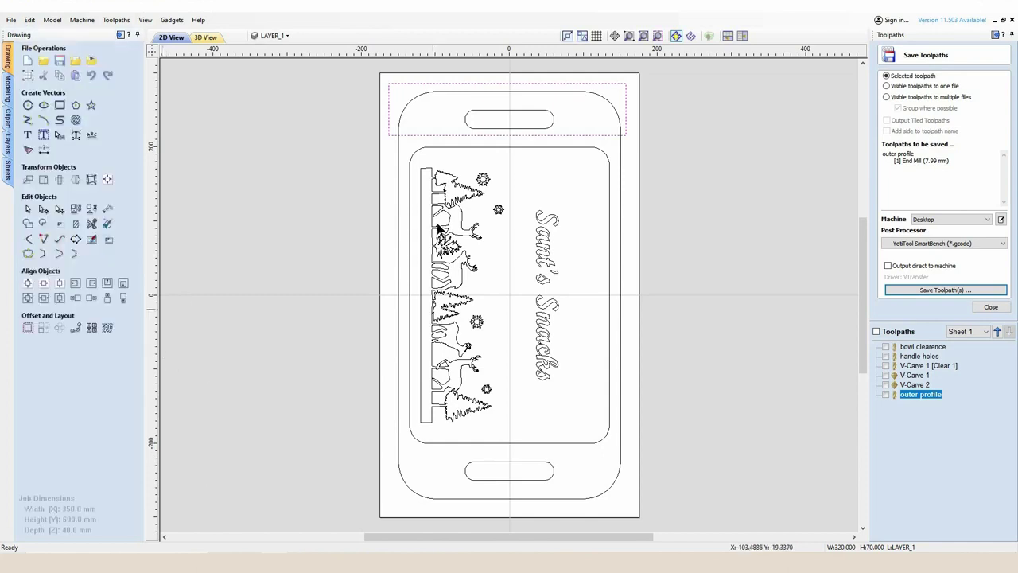
key(Right)
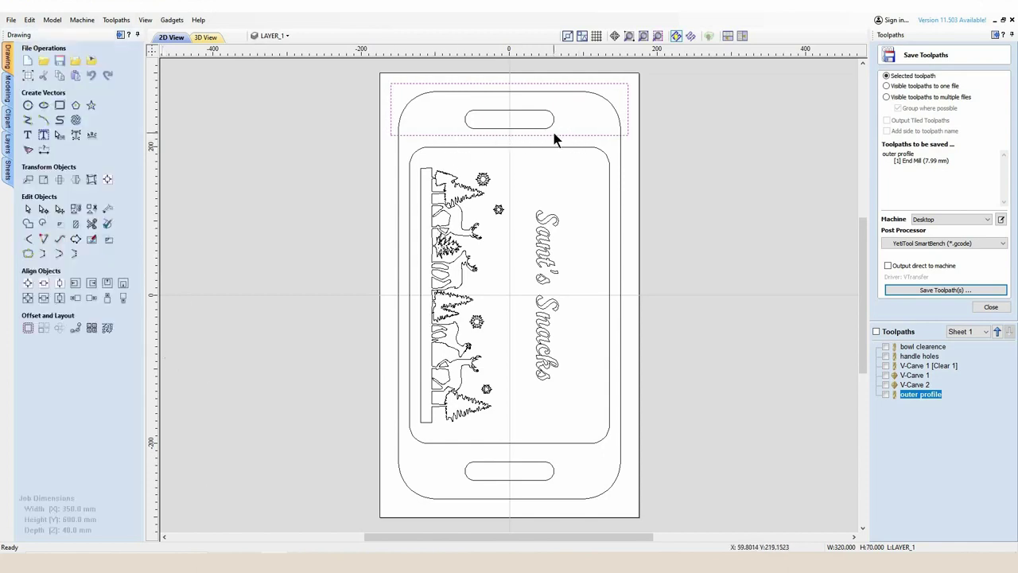
click(44, 285)
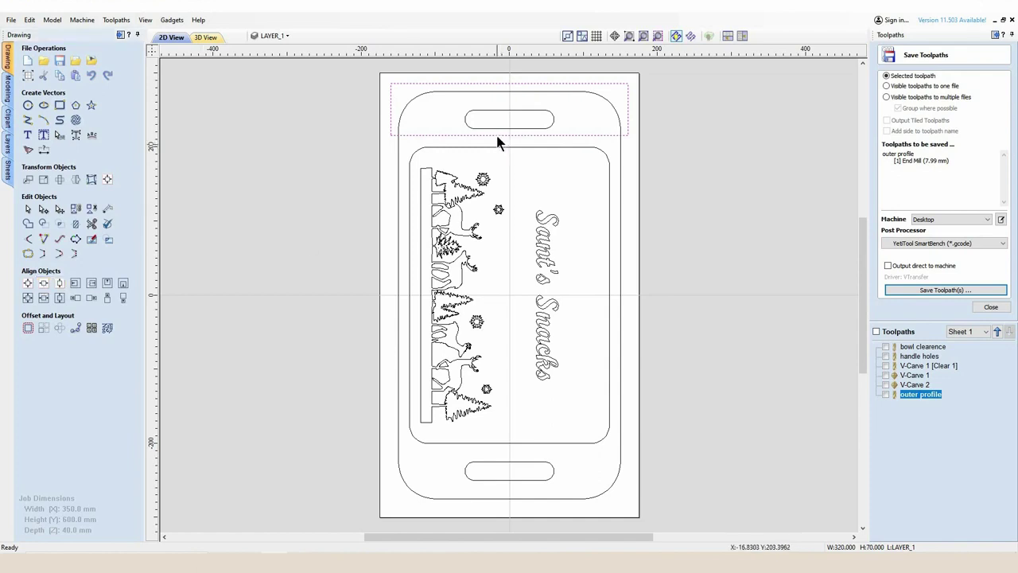
Step: Draw a second rectangle 320 mm wide and 15 mm high across the recess's upper edge, below the first rectangle
click(60, 105)
click(104, 235)
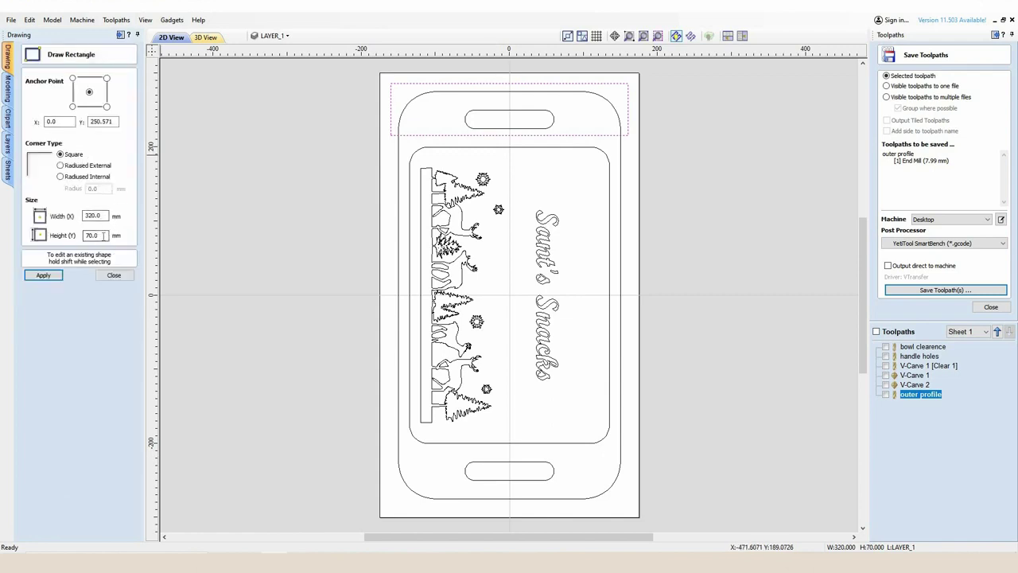
text(15)
click(514, 152)
click(109, 274)
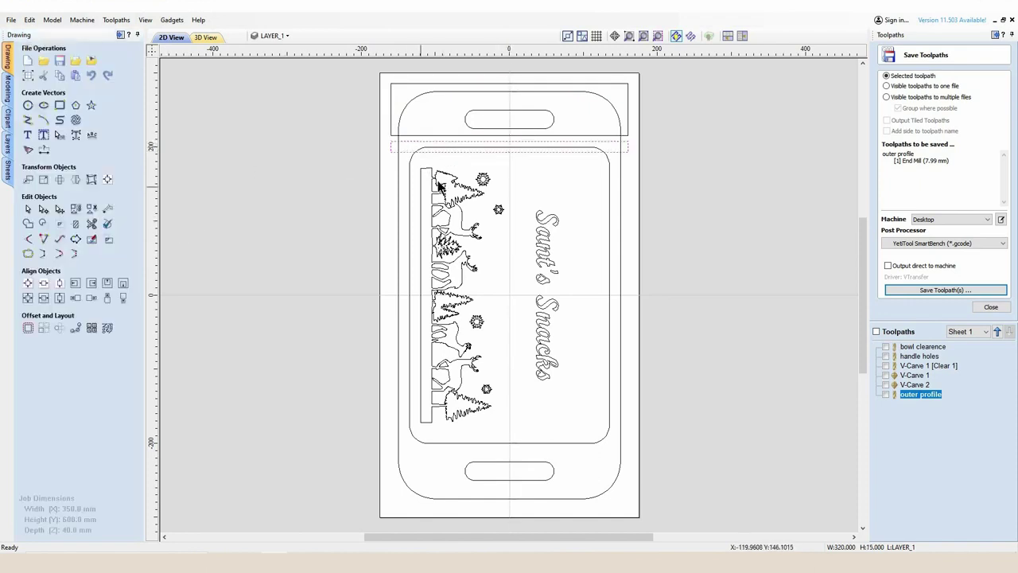
Step: Align the 15 mm high rectangle so it sits outside and directly against the recess's upper edge
scroll(524, 127, up, 4)
scroll(412, 243, down, 3)
scroll(449, 218, up, 3)
scroll(450, 222, up, 1)
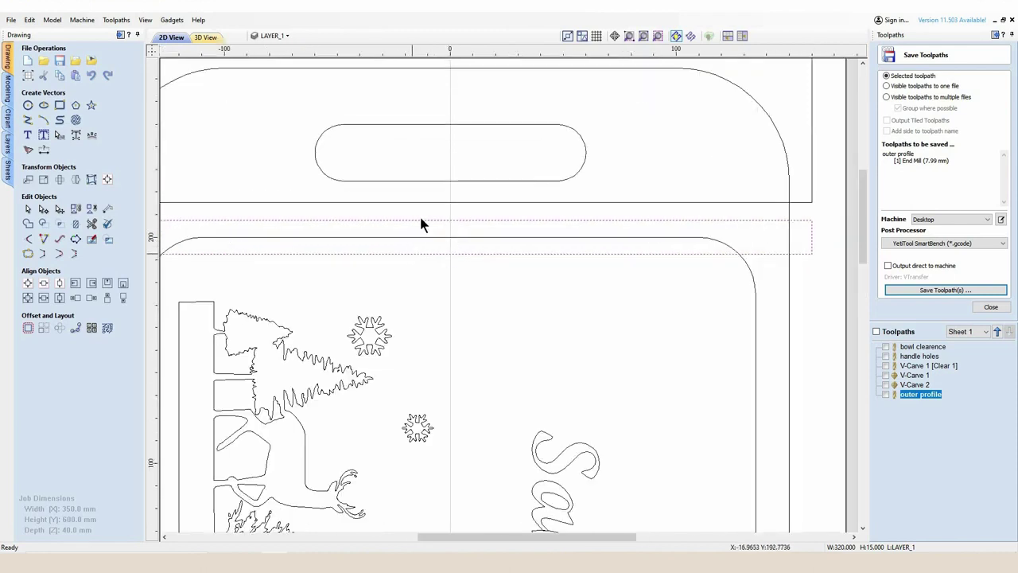
click(462, 237)
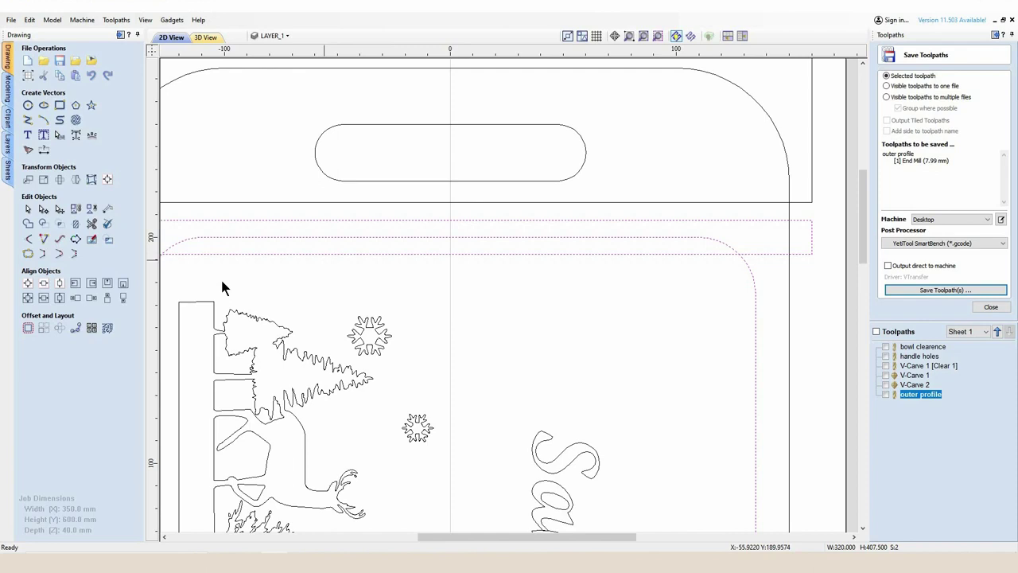
click(108, 301)
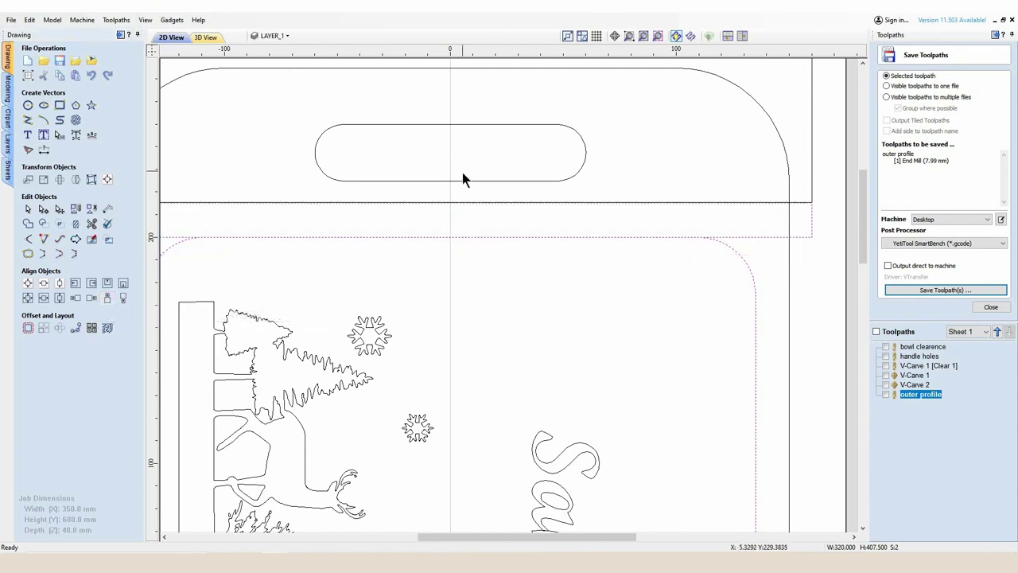
Step: Align the 70 mm high rectangle so it sits directly above and against the 15 mm high rectangle
scroll(463, 176, down, 4)
scroll(464, 116, up, 2)
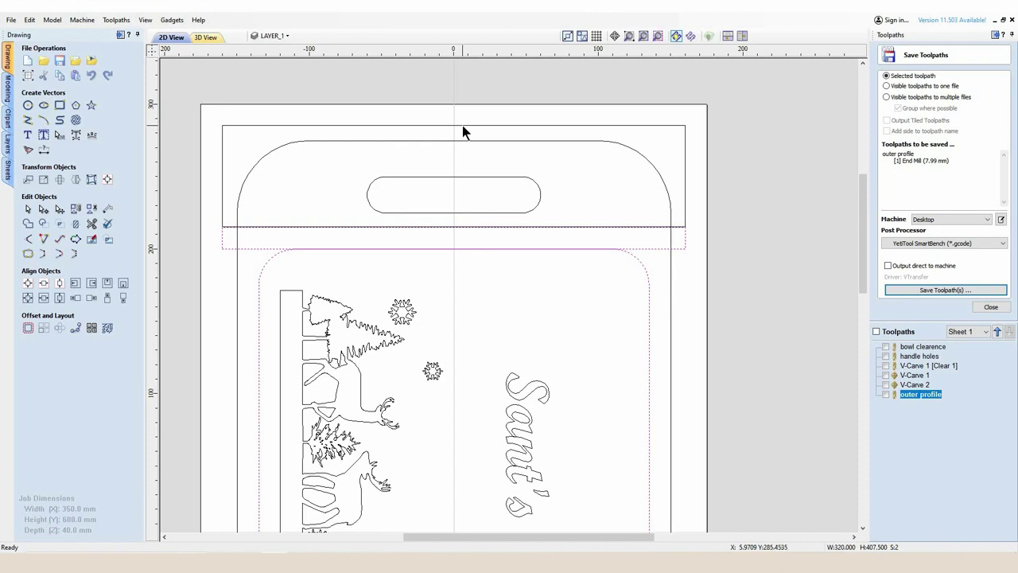
click(462, 125)
scroll(208, 245, up, 5)
key(Caps_Lock)
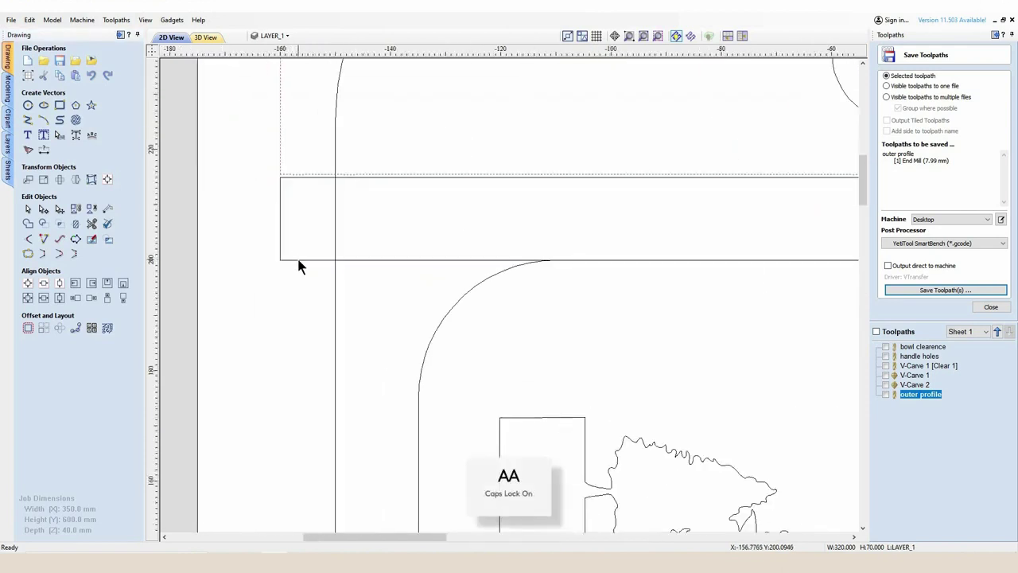
shift+click(300, 260)
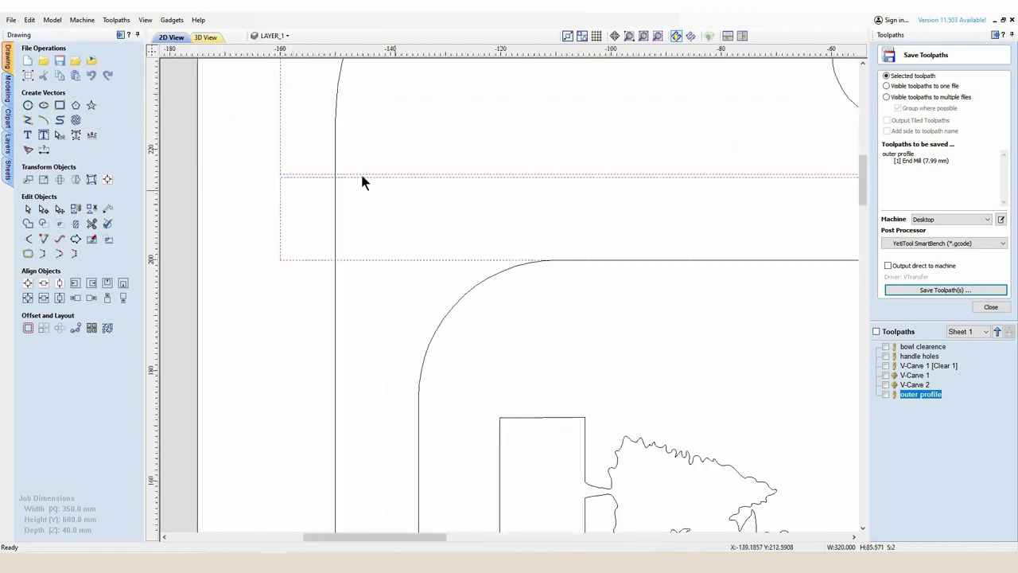
click(108, 297)
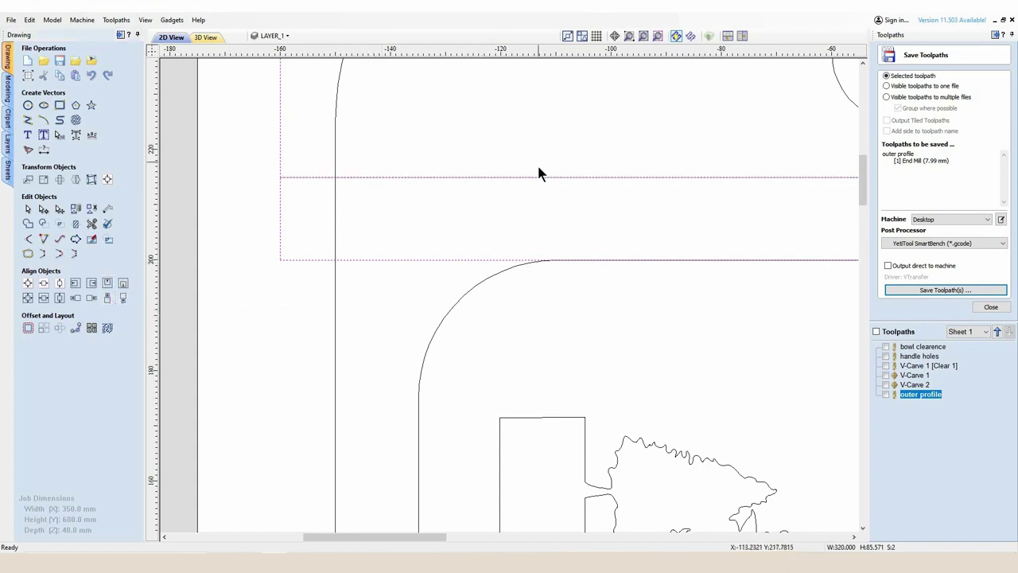
Step: Try to flip the two rectangles vertically and align them outside the recess's lower edge
scroll(539, 173, down, 3)
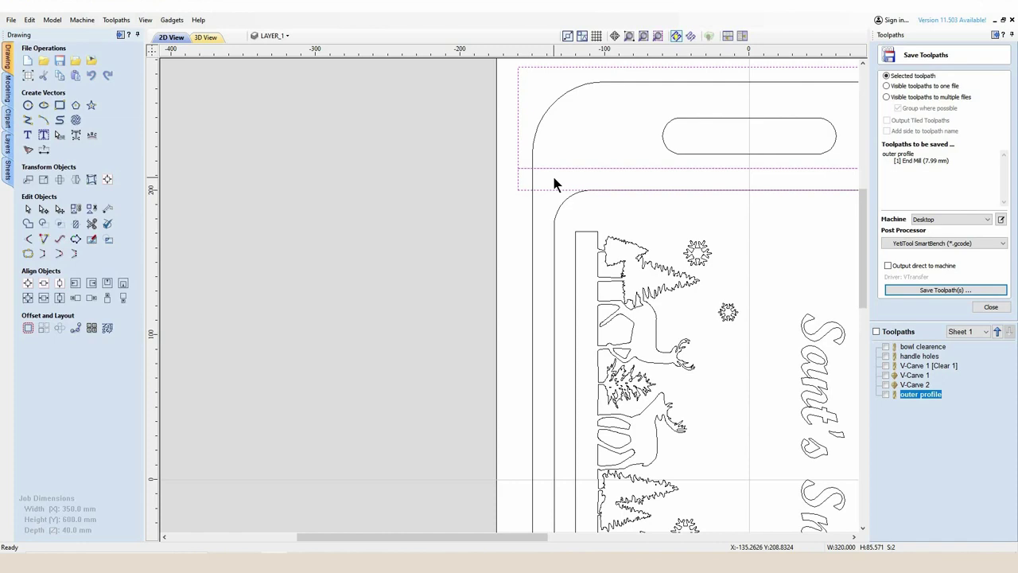
scroll(660, 141, down, 2)
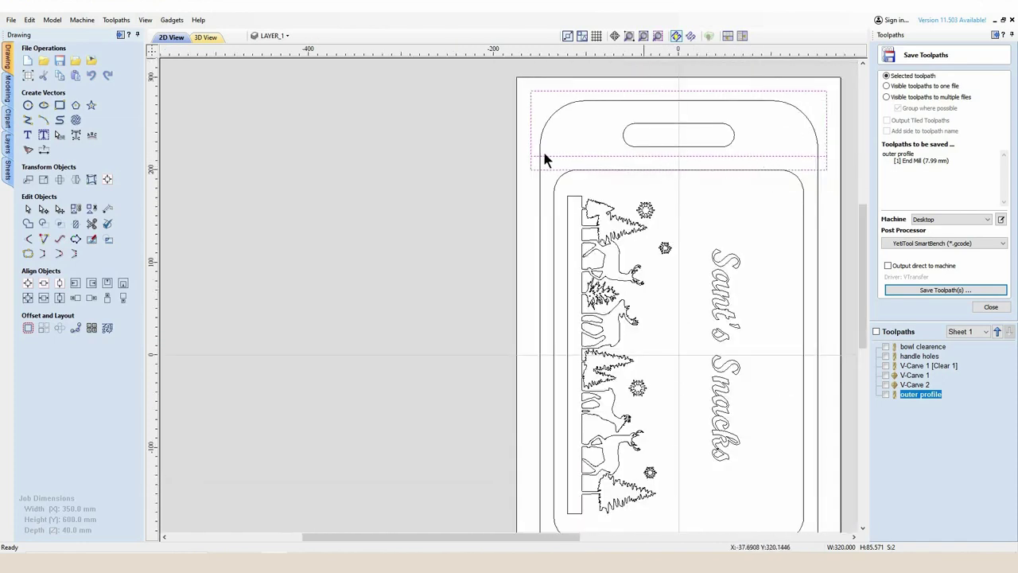
click(582, 133)
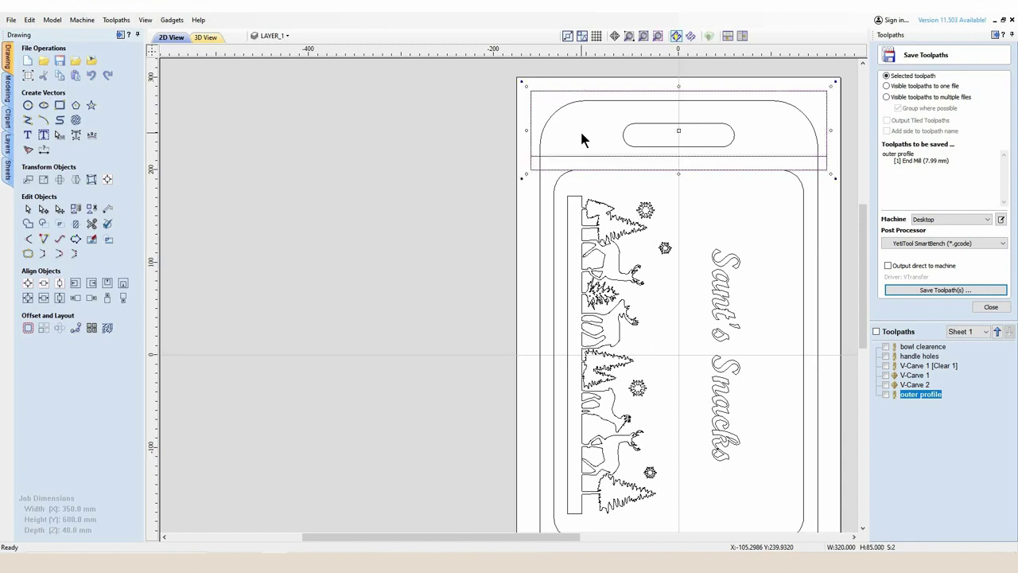
click(77, 181)
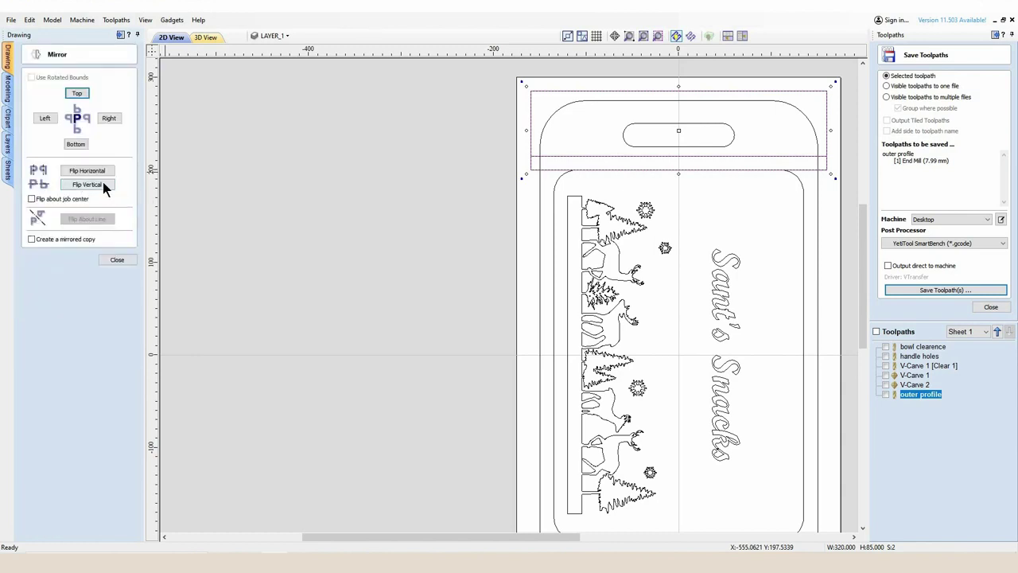
click(99, 186)
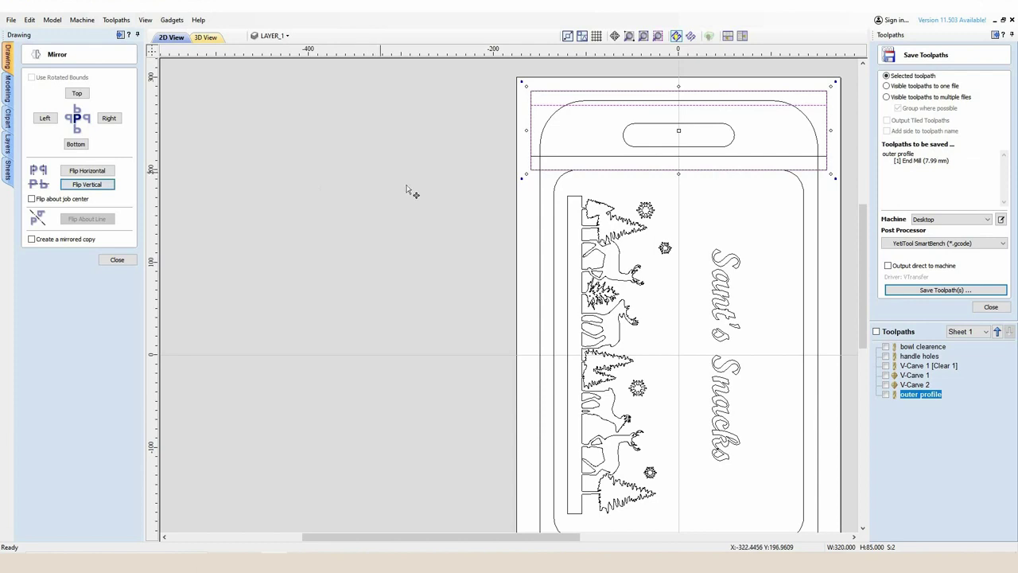
scroll(385, 176, down, 3)
scroll(504, 355, up, 3)
scroll(504, 355, up, 2)
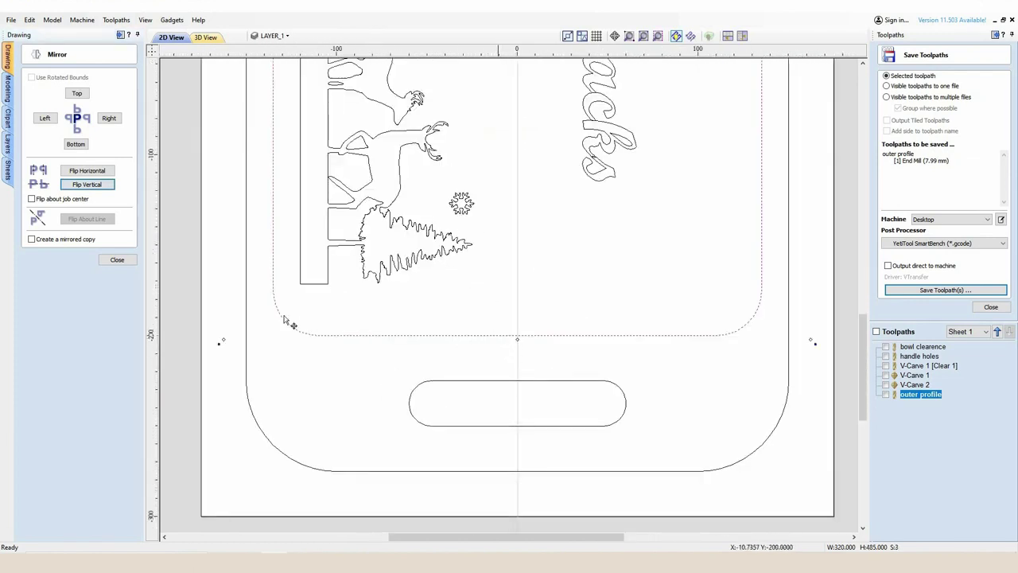
click(119, 260)
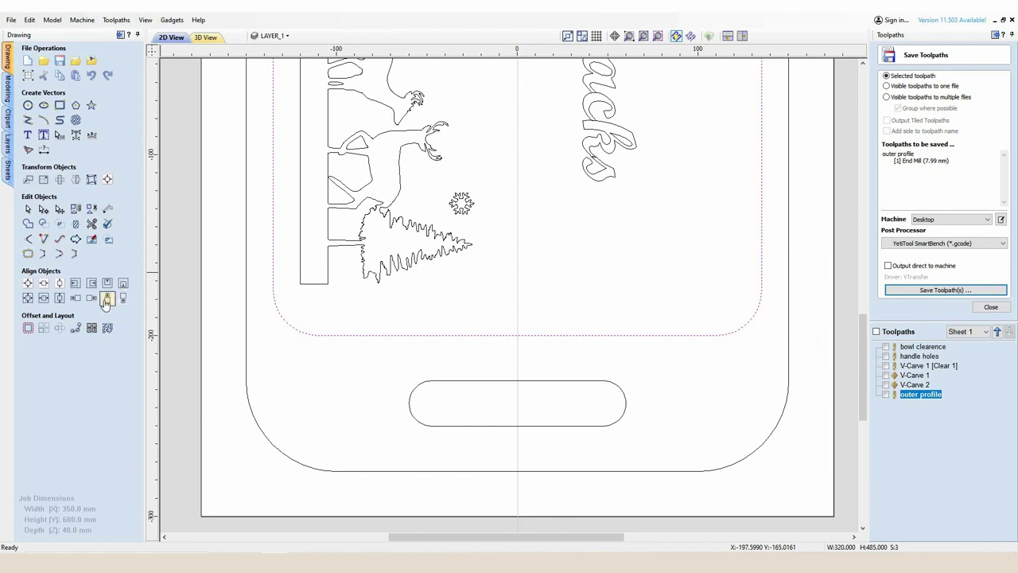
click(124, 300)
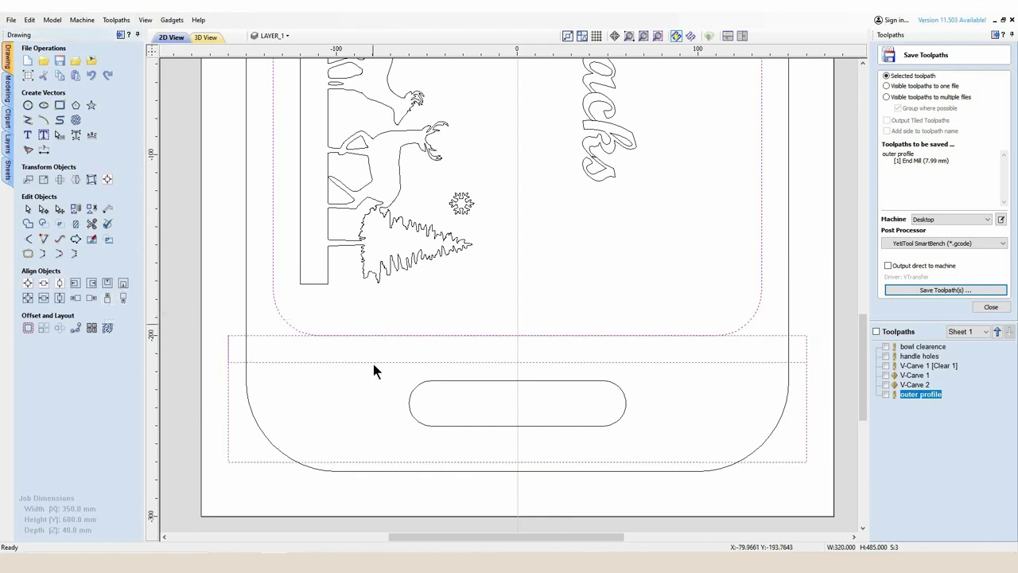
scroll(502, 357, down, 3)
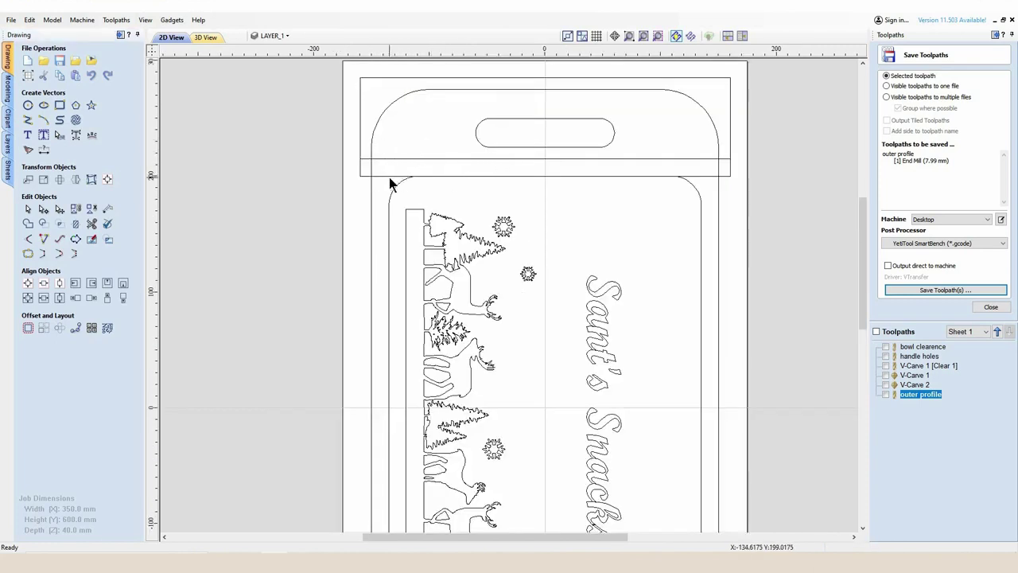
Step: Group the 70 mm and 15 mm high rectangles at the upper handle and flip a copy of the group vertically
click(496, 163)
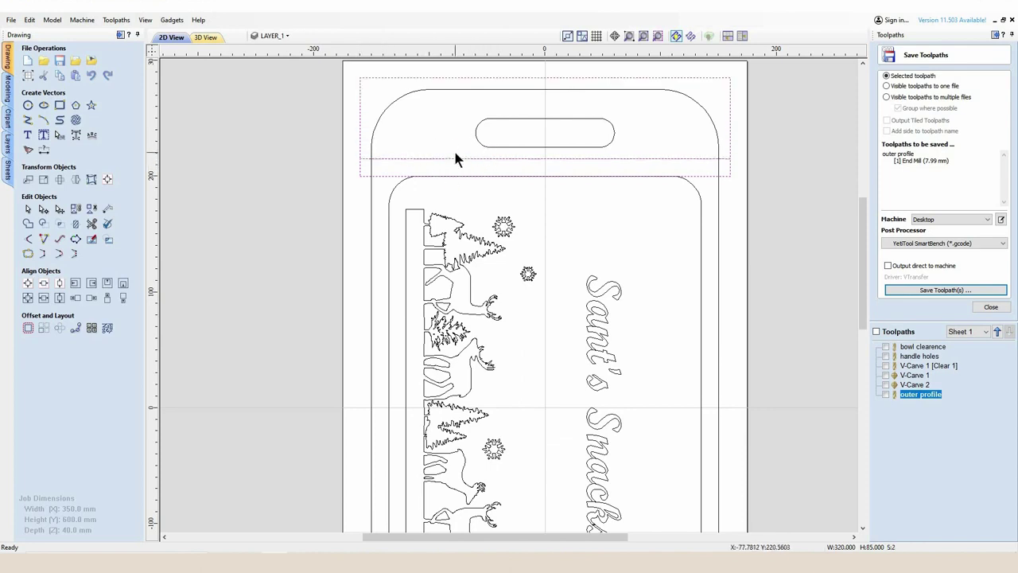
key(g)
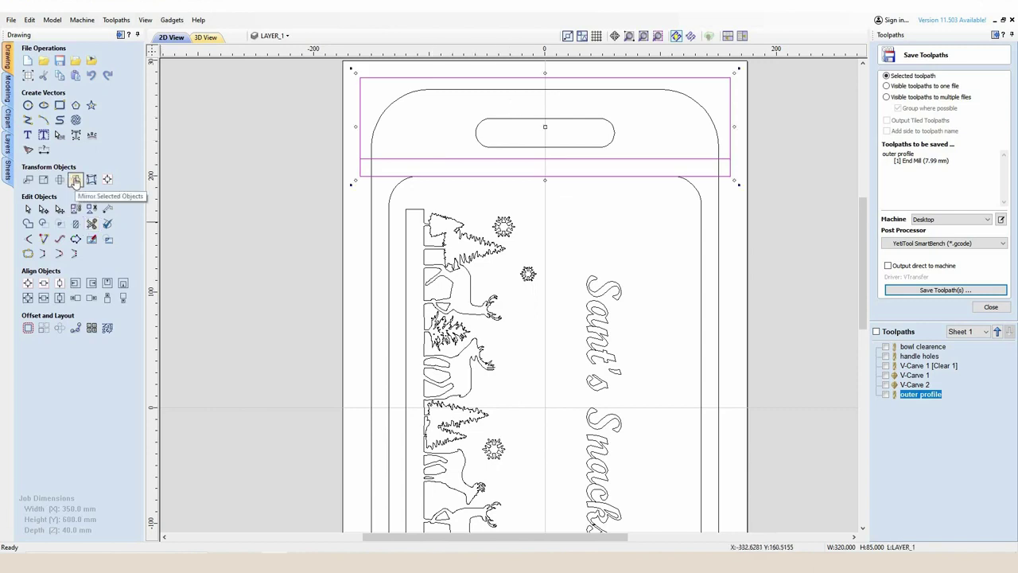
click(76, 180)
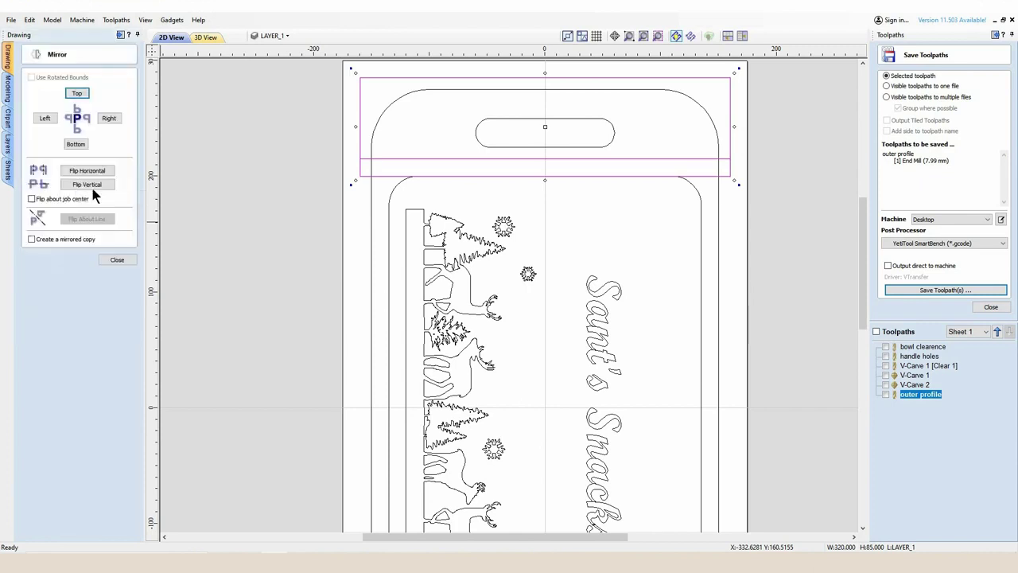
click(101, 186)
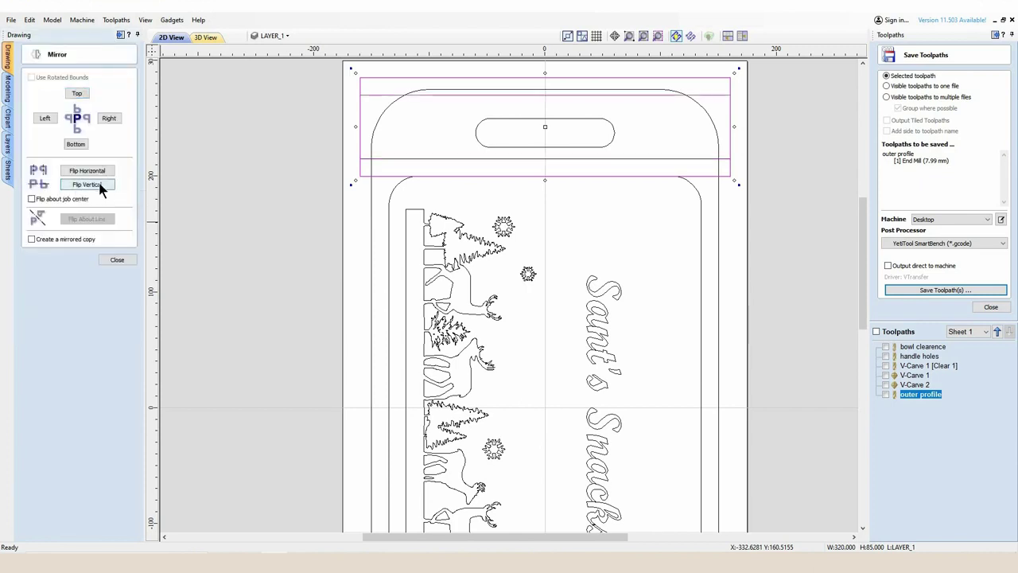
Step: Align the flipped rectangle group outside and directly against the recess's lower edge
scroll(471, 187, down, 2)
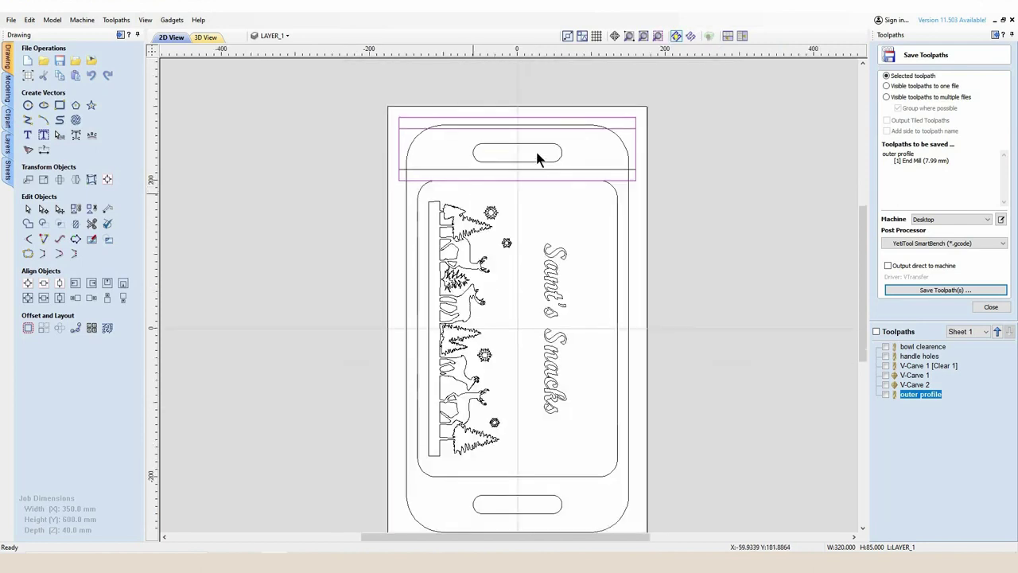
scroll(477, 274, down, 3)
scroll(471, 390, up, 3)
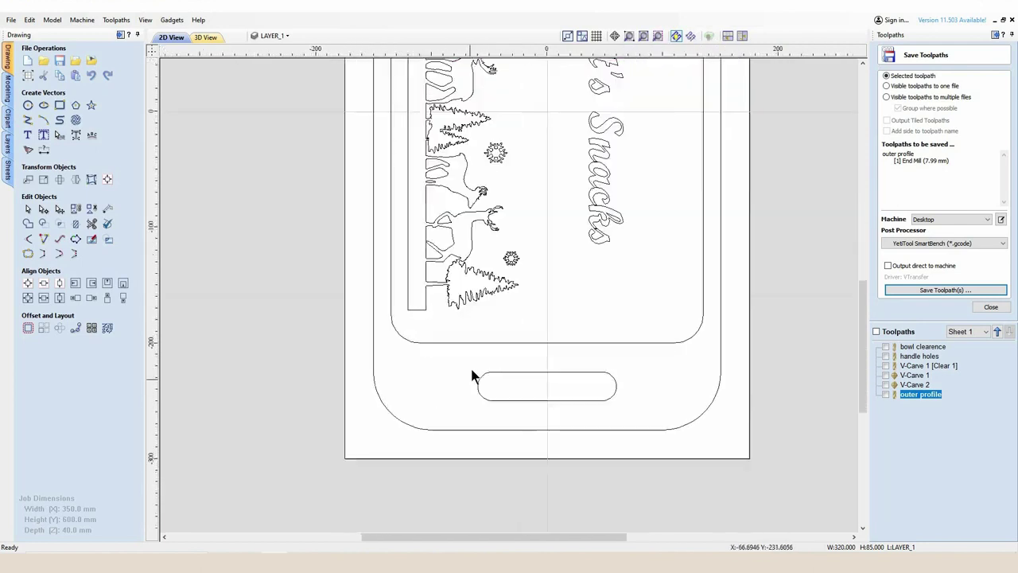
scroll(488, 329, up, 2)
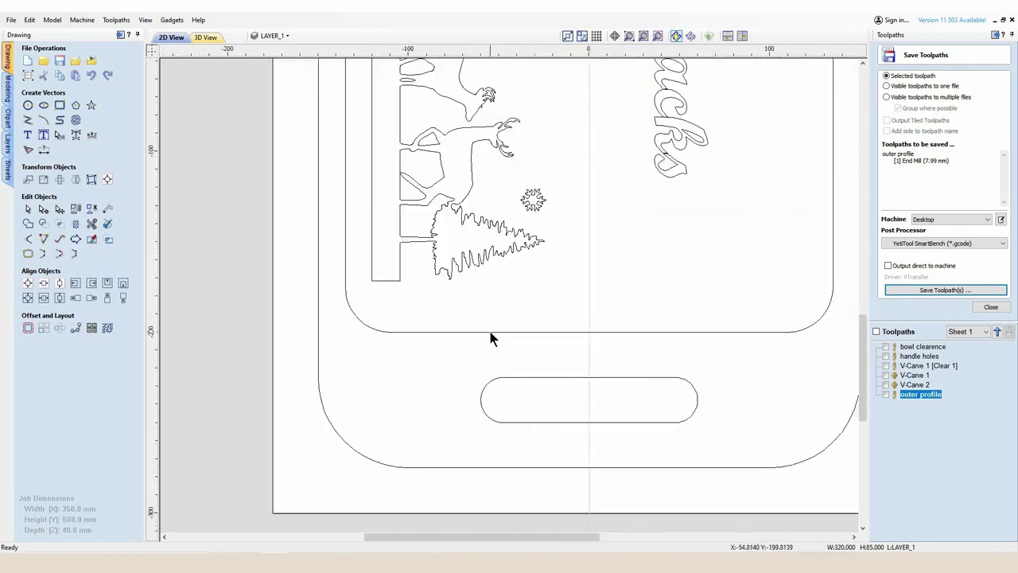
click(489, 331)
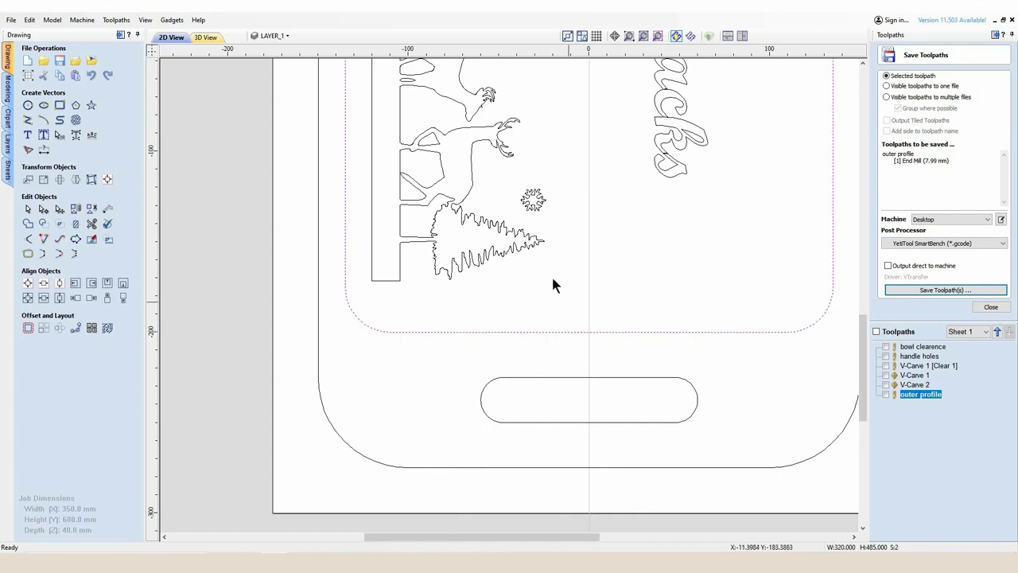
click(123, 298)
scroll(381, 331, down, 4)
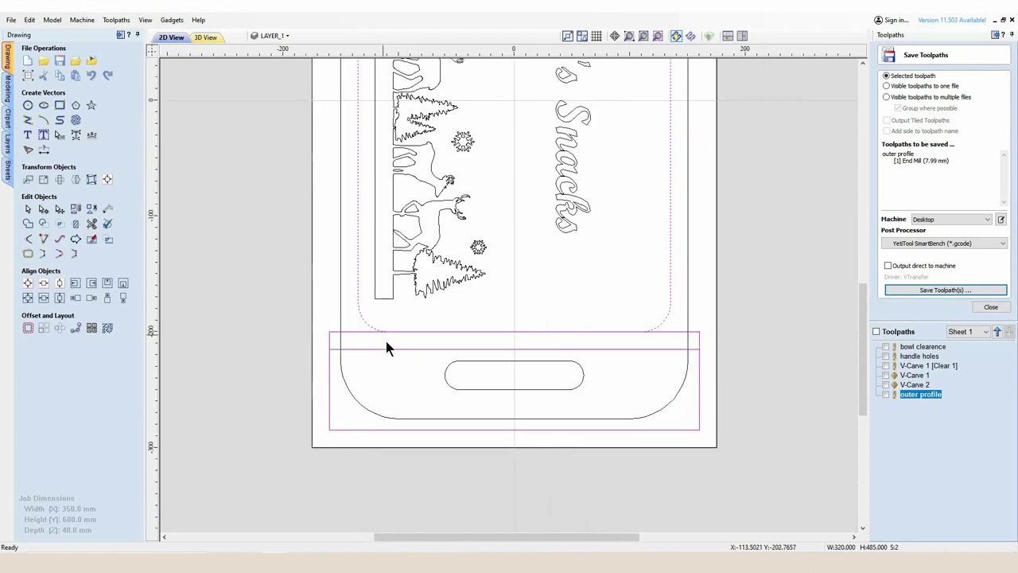
Step: Ungroup the rectangles over the lower handle and delete the 15 mm high spacer rectangle
scroll(417, 389, up, 5)
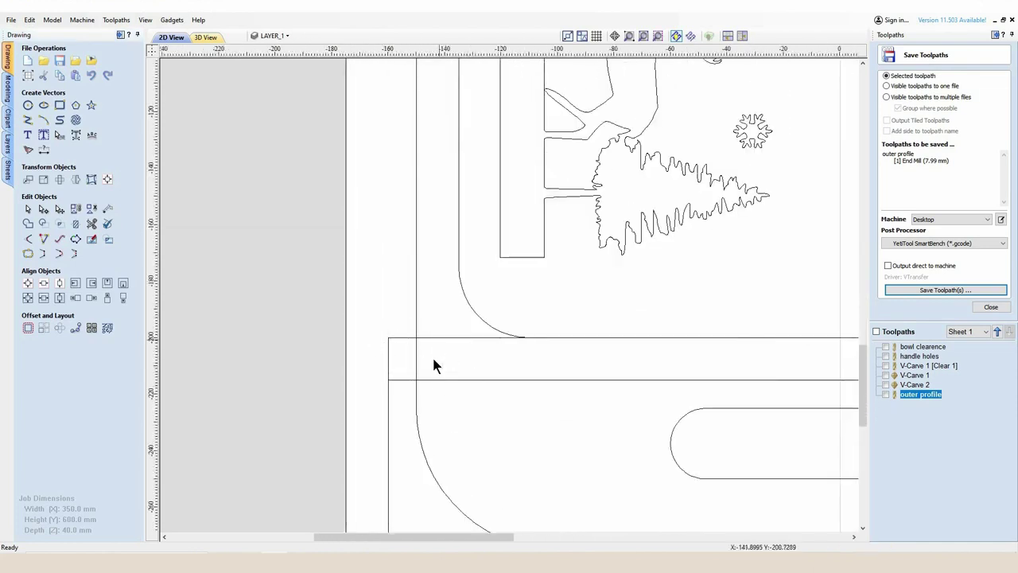
click(463, 339)
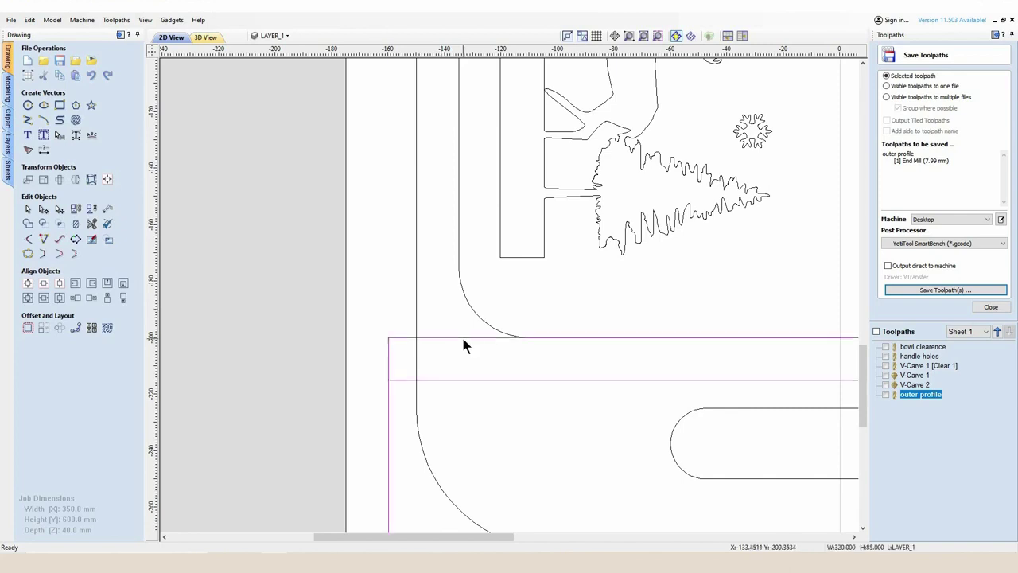
scroll(477, 343, down, 2)
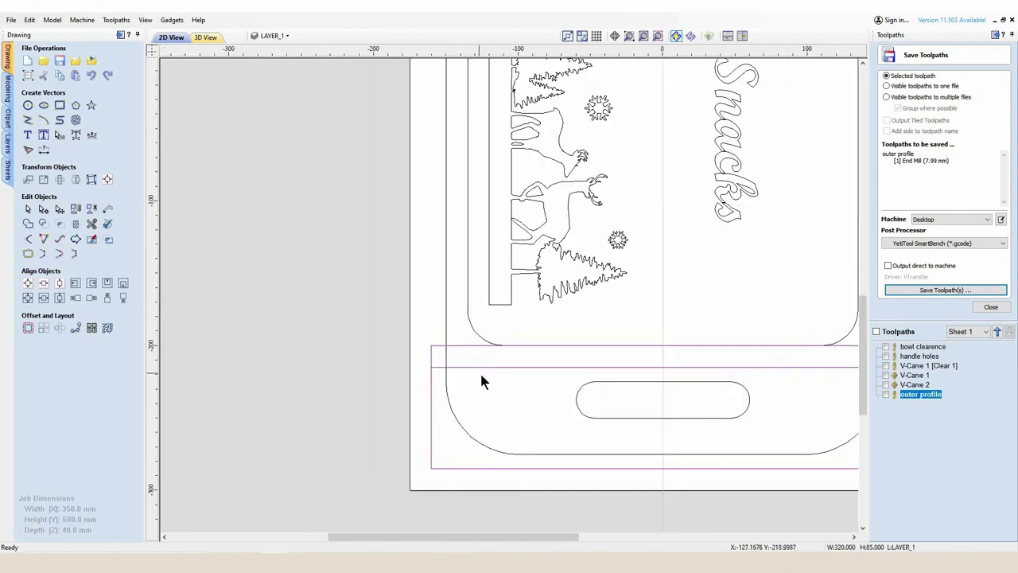
key(u)
scroll(455, 329, up, 4)
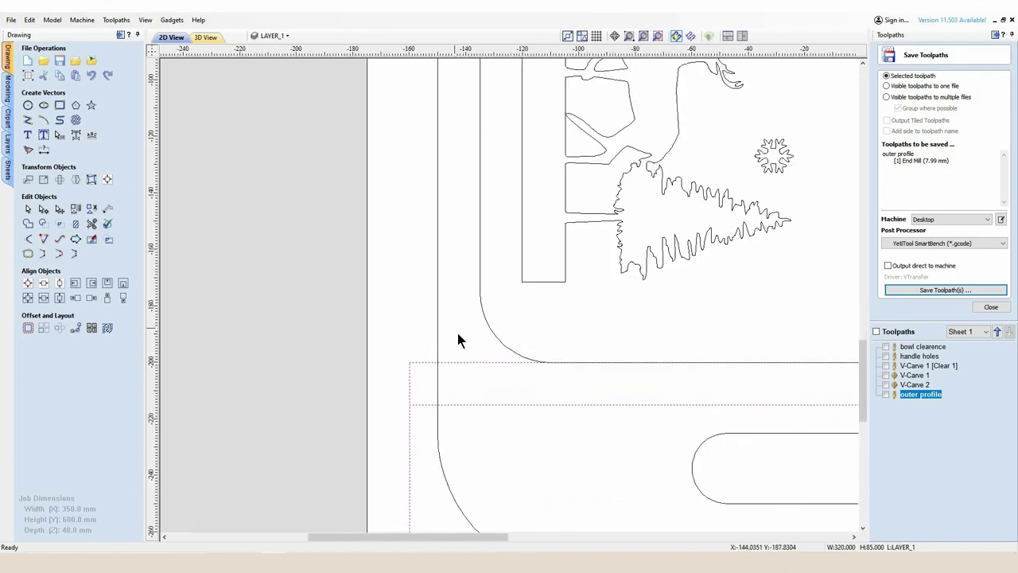
click(469, 370)
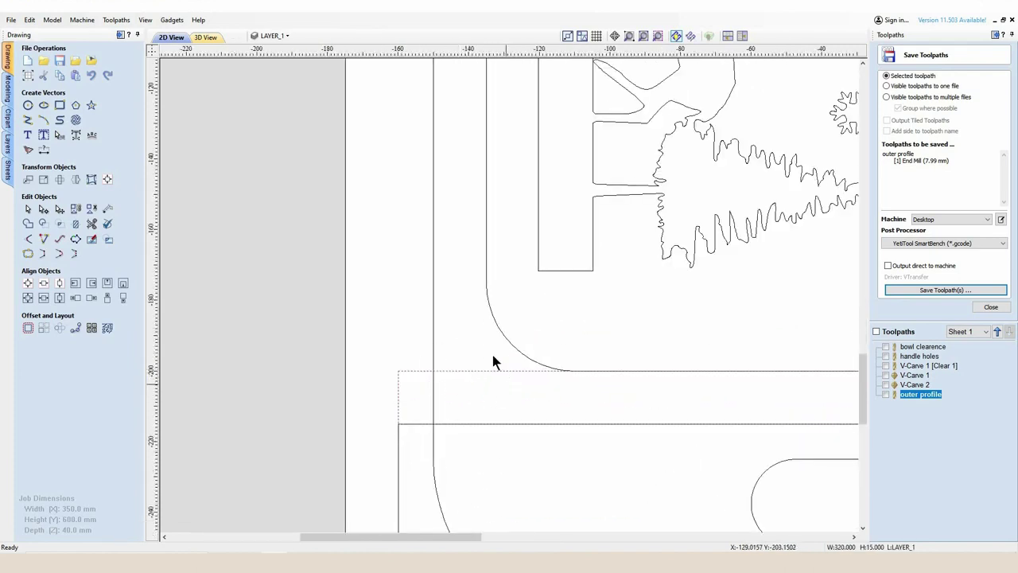
click(484, 346)
scroll(489, 352, down, 5)
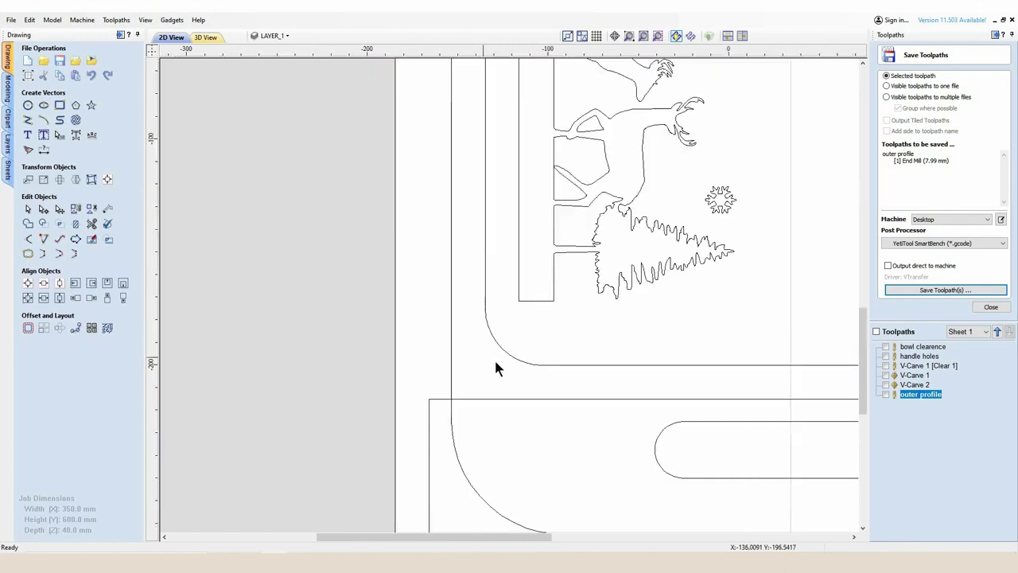
scroll(643, 322, down, 1)
Step: Ungroup the rectangles over the upper handle and delete the 15 mm high spacer rectangle there
scroll(623, 140, up, 4)
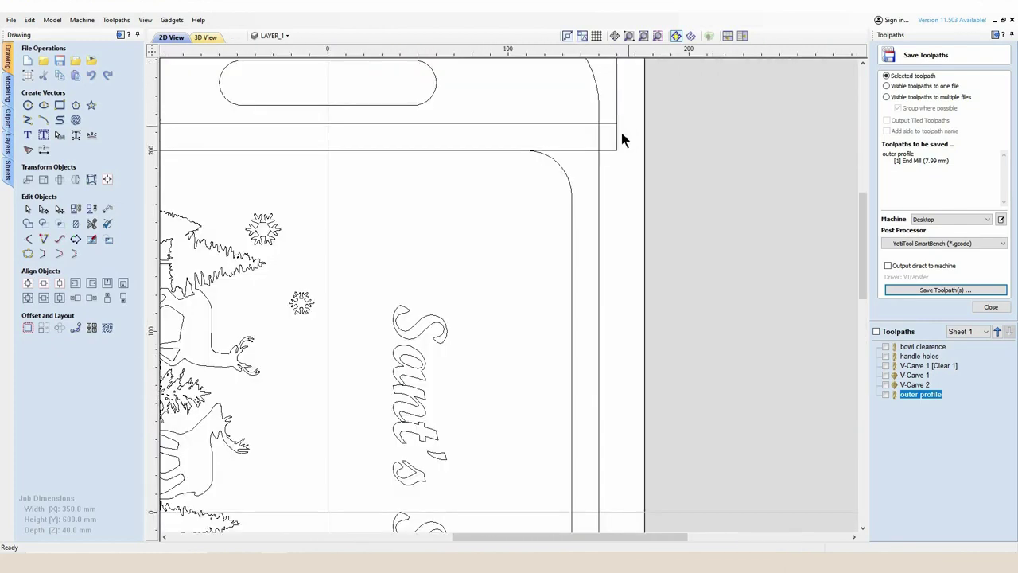
click(617, 146)
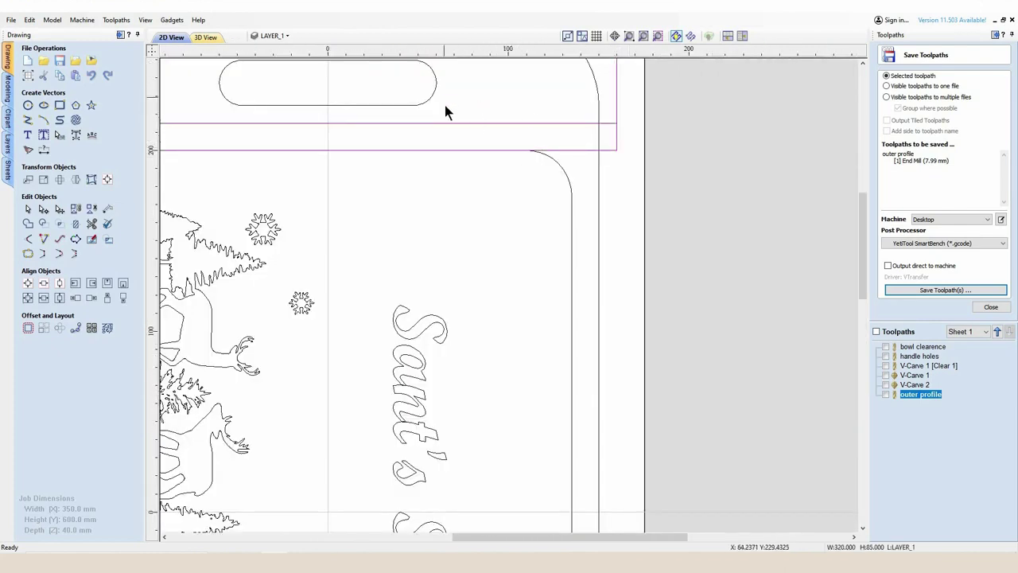
scroll(444, 105, down, 2)
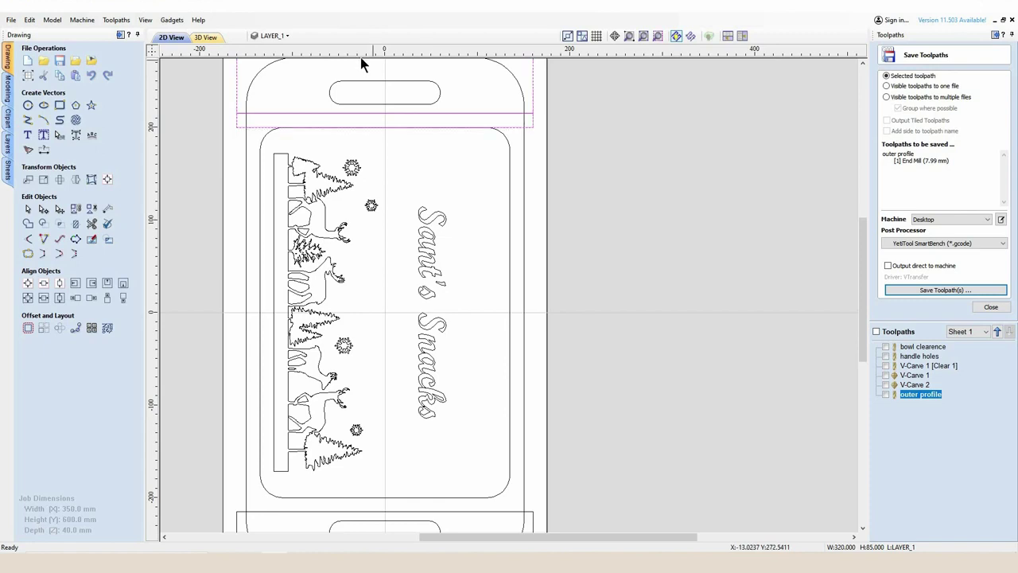
click(533, 137)
click(495, 121)
click(516, 121)
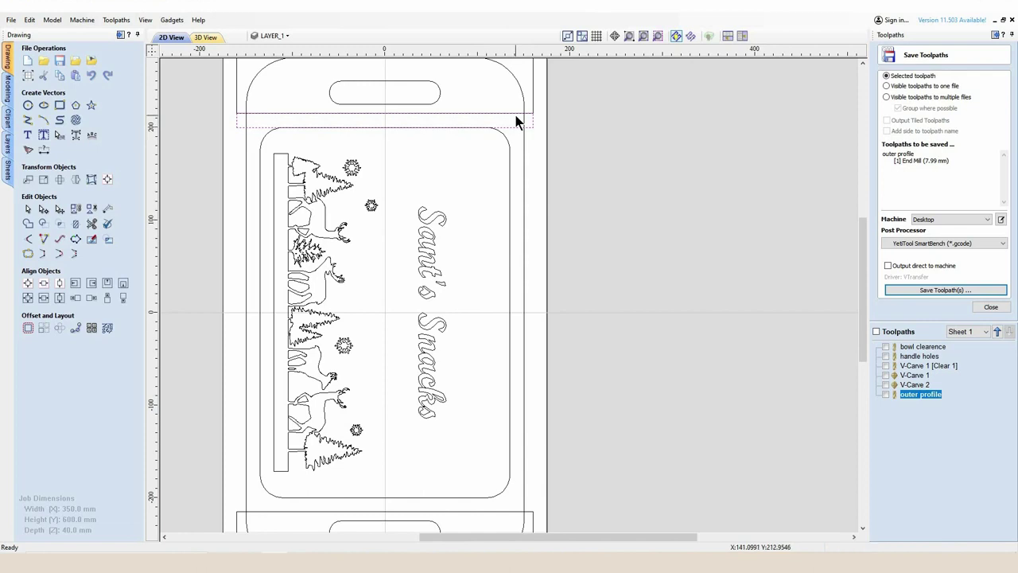
scroll(454, 120, down, 3)
scroll(485, 103, up, 4)
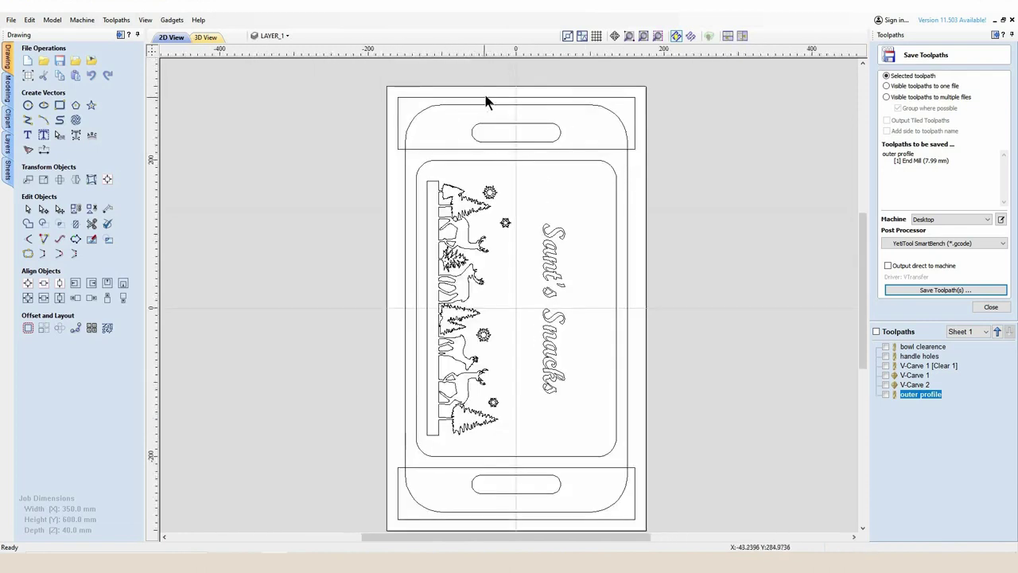
Step: Calculate a 25 mm deep pocket toolpath for both handle rectangles with the 25mm ball nose router cutter, and preview all toolpaths from a reset
click(991, 308)
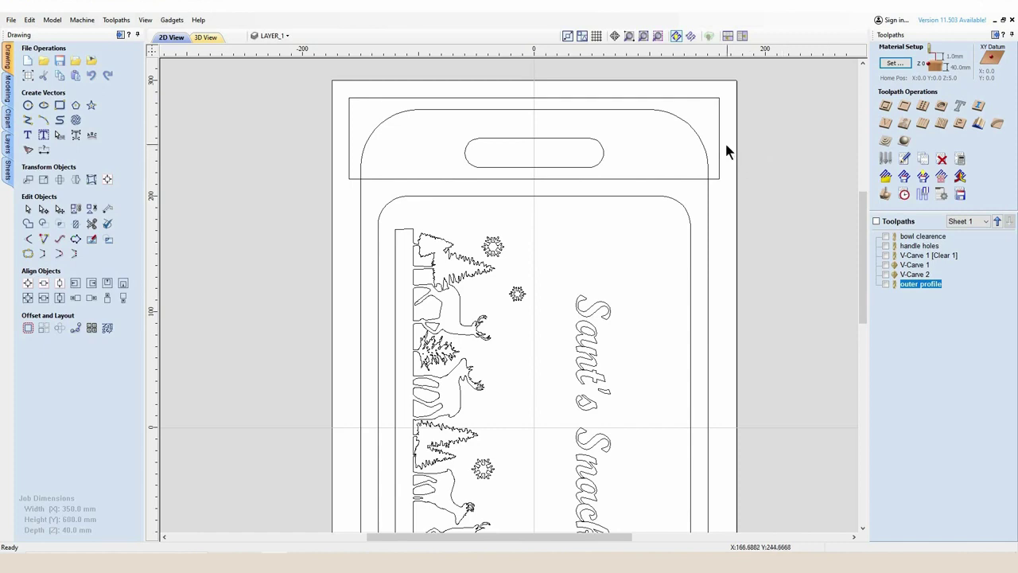
click(718, 172)
scroll(671, 421, down, 3)
scroll(621, 391, up, 3)
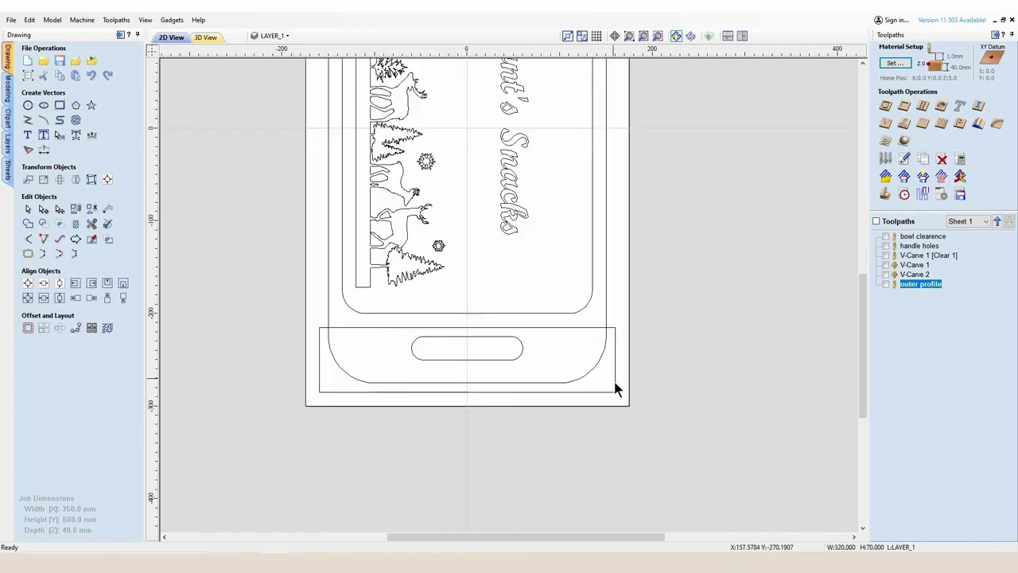
shift+click(617, 389)
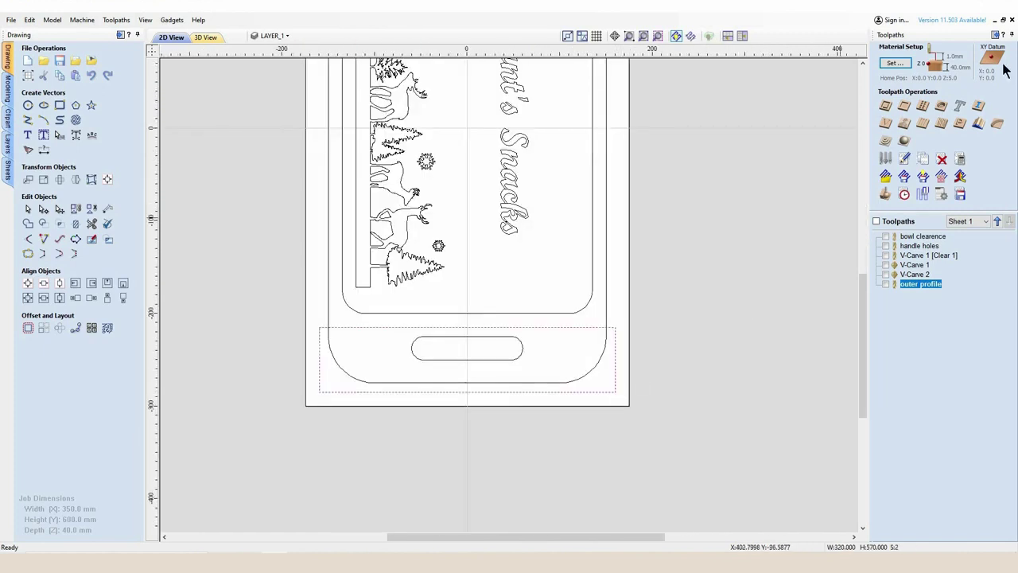
click(903, 105)
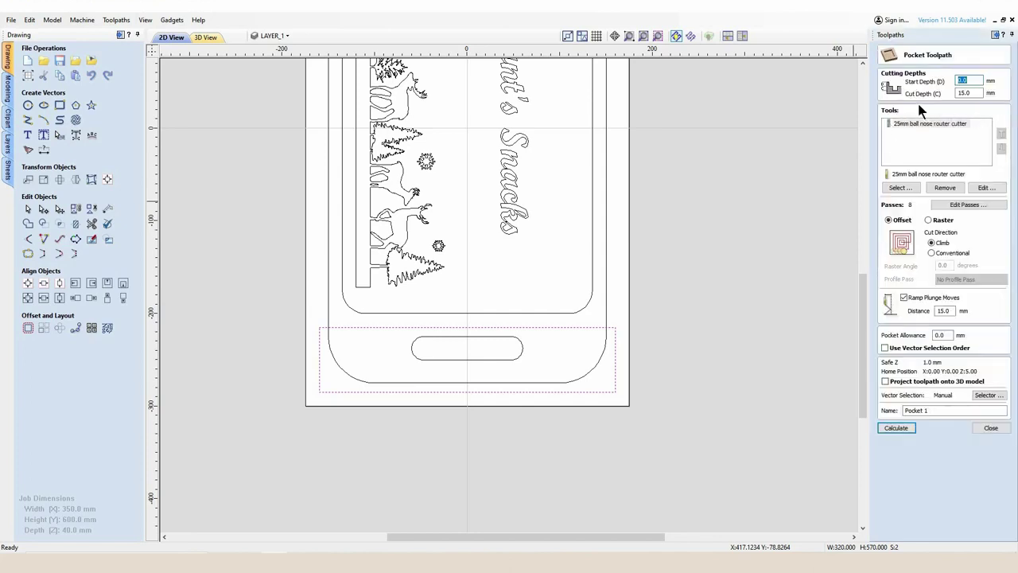
double_click(961, 93)
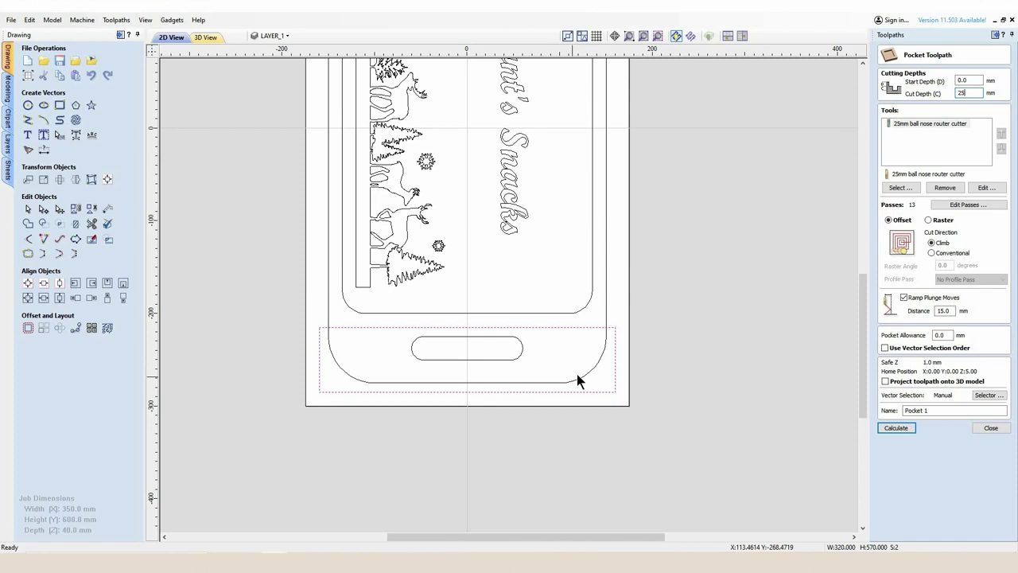
click(905, 428)
click(923, 257)
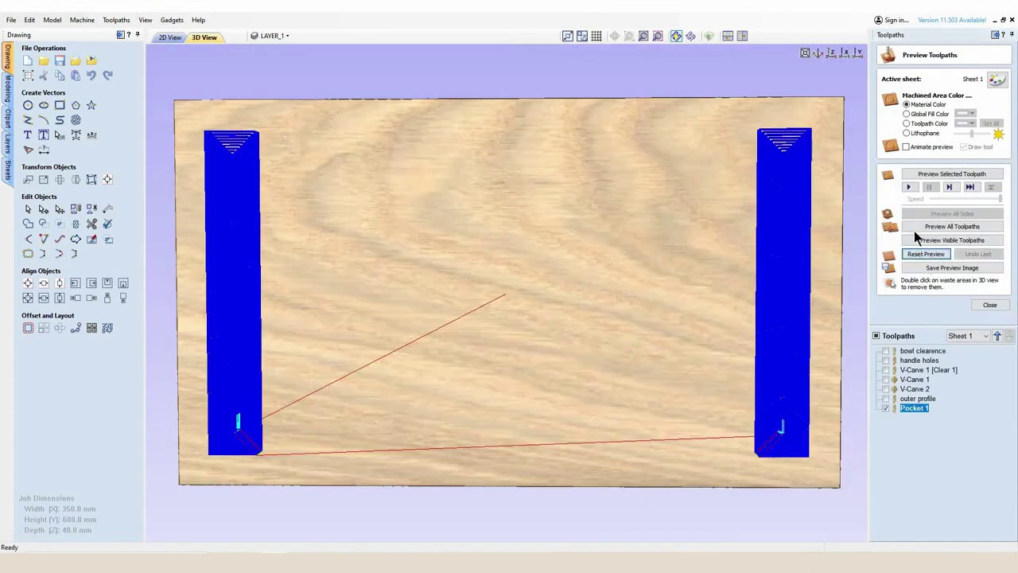
click(914, 229)
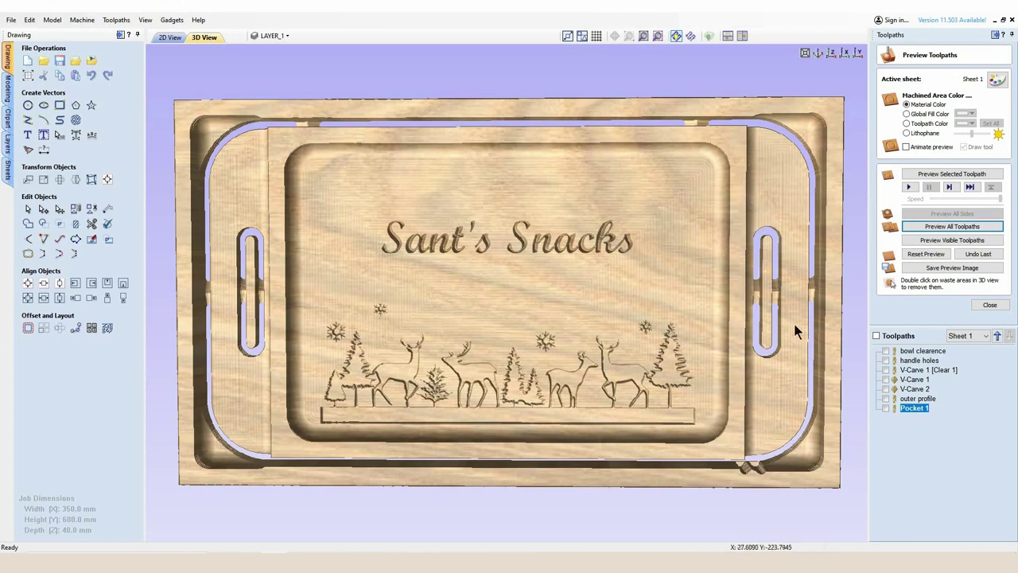
Step: Rename the new pocket toolpath as "handle releifs"
right_click(913, 413)
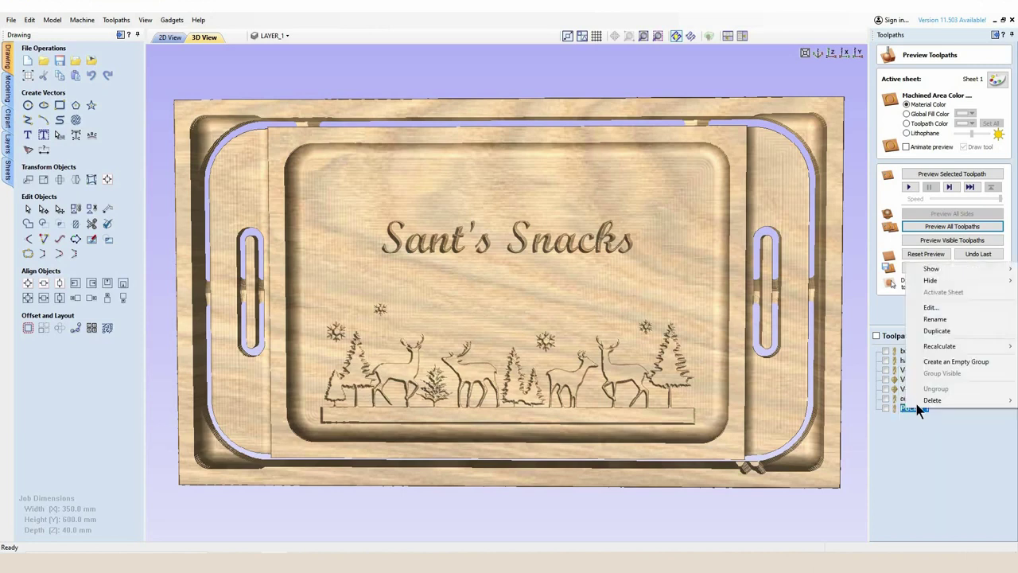
click(952, 320)
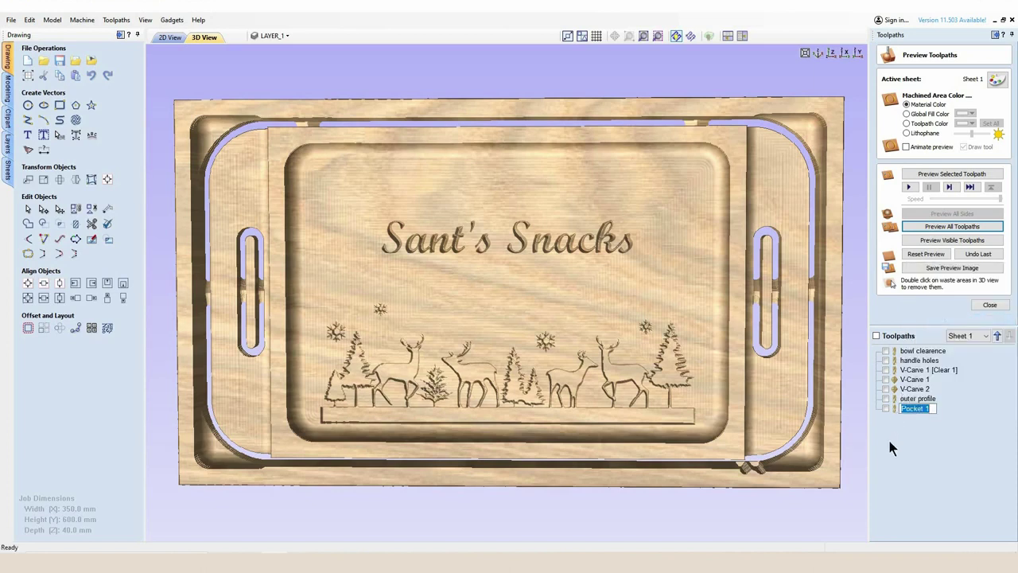
text(handle releifs)
key(Return)
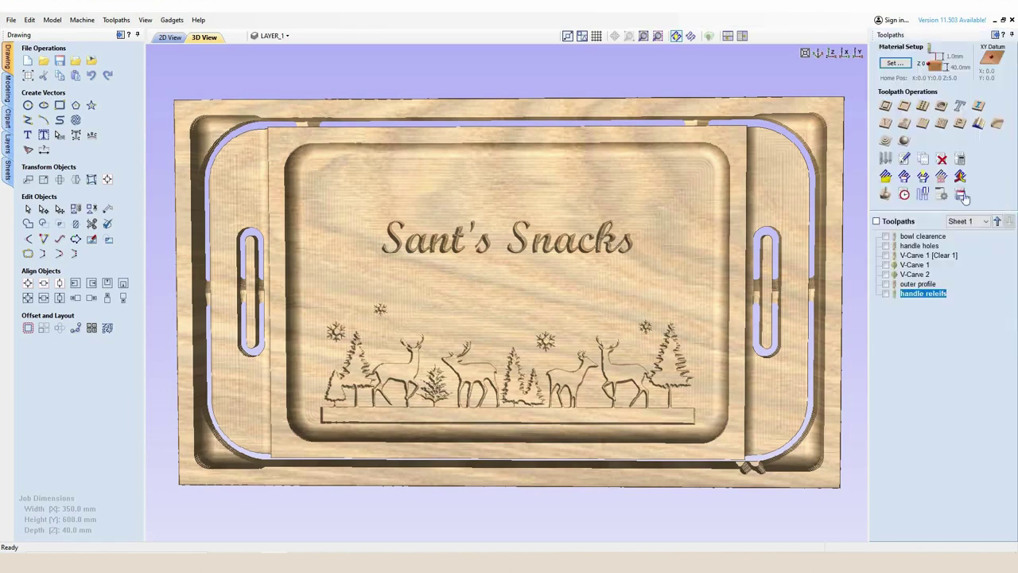
Step: Save the handle relief toolpath as the G-code file "sant tray handle releifs botoom side 25mm bull nose" in the santa tray folder
click(959, 195)
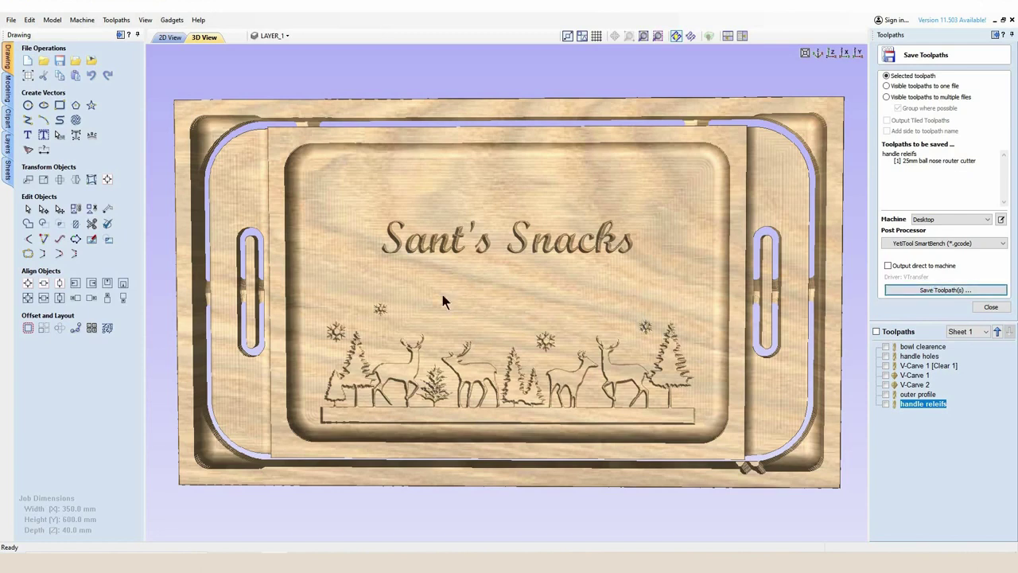
key(Return)
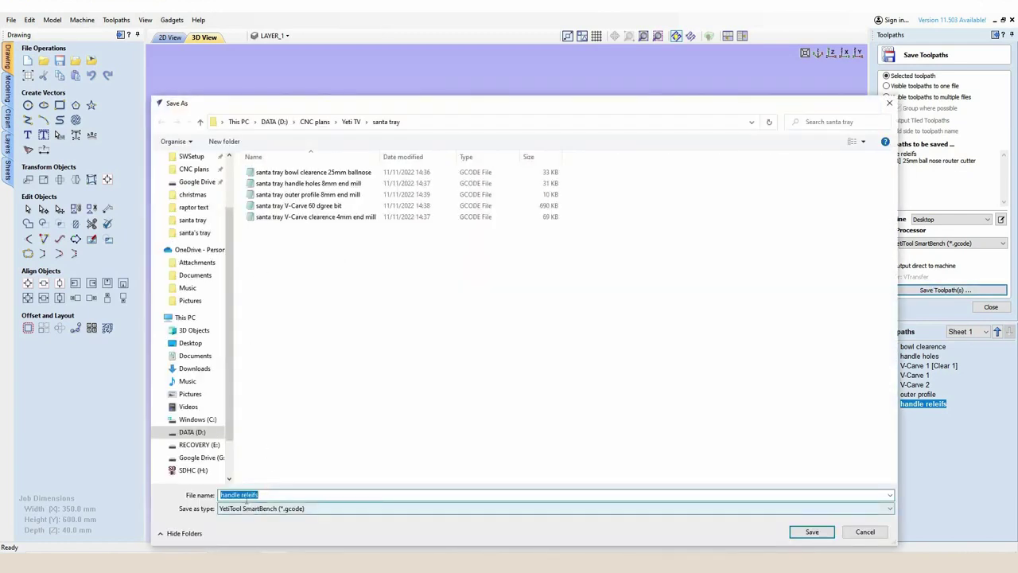
key(Home)
text(sant tray )
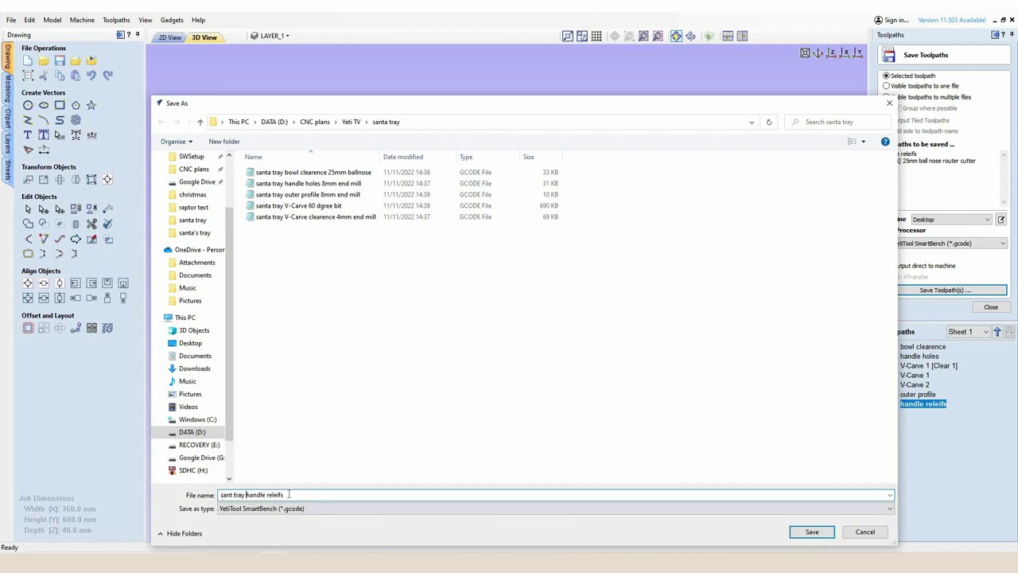
text(botoom side 25mm ba)
text(ll nose)
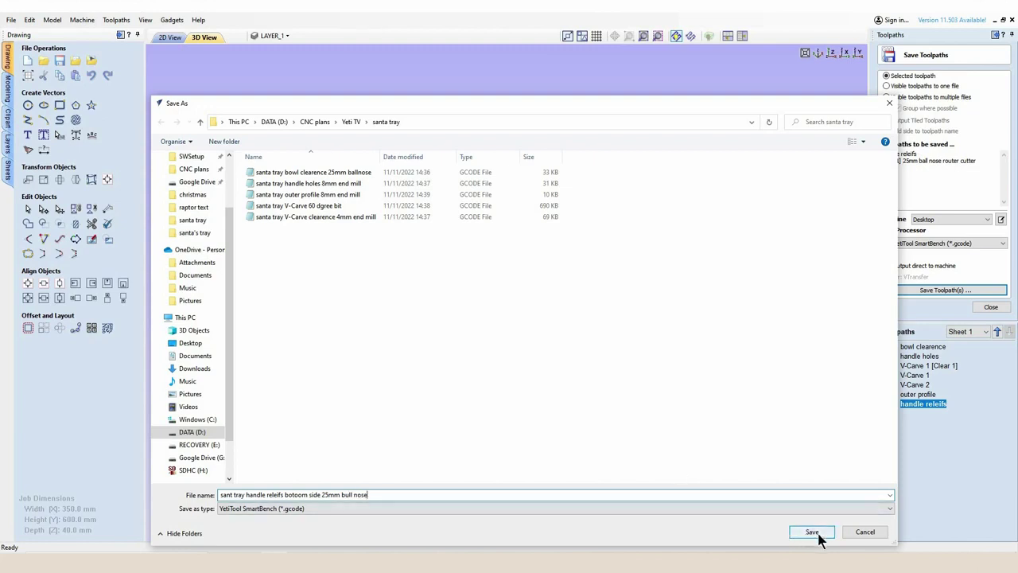
click(815, 533)
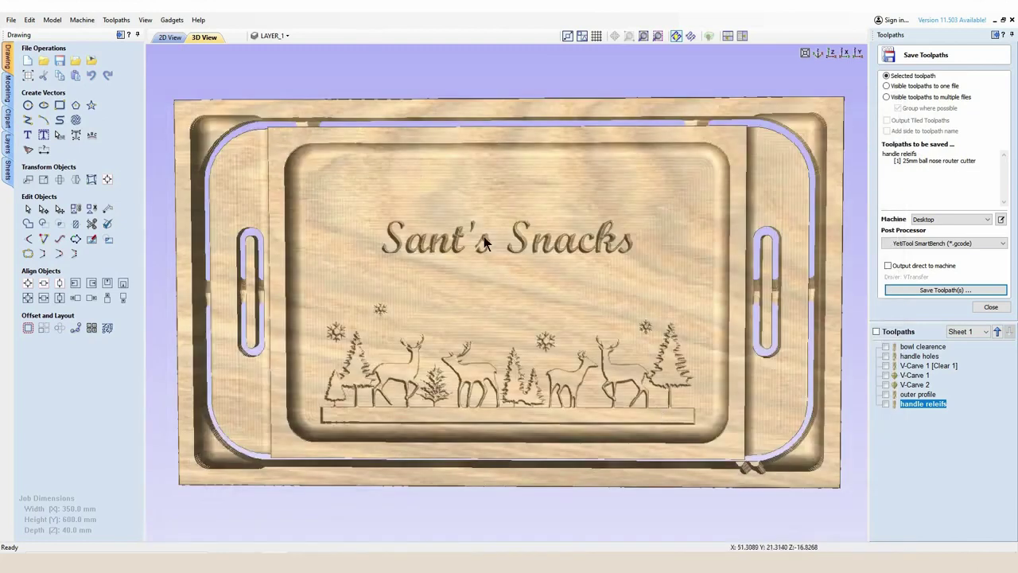